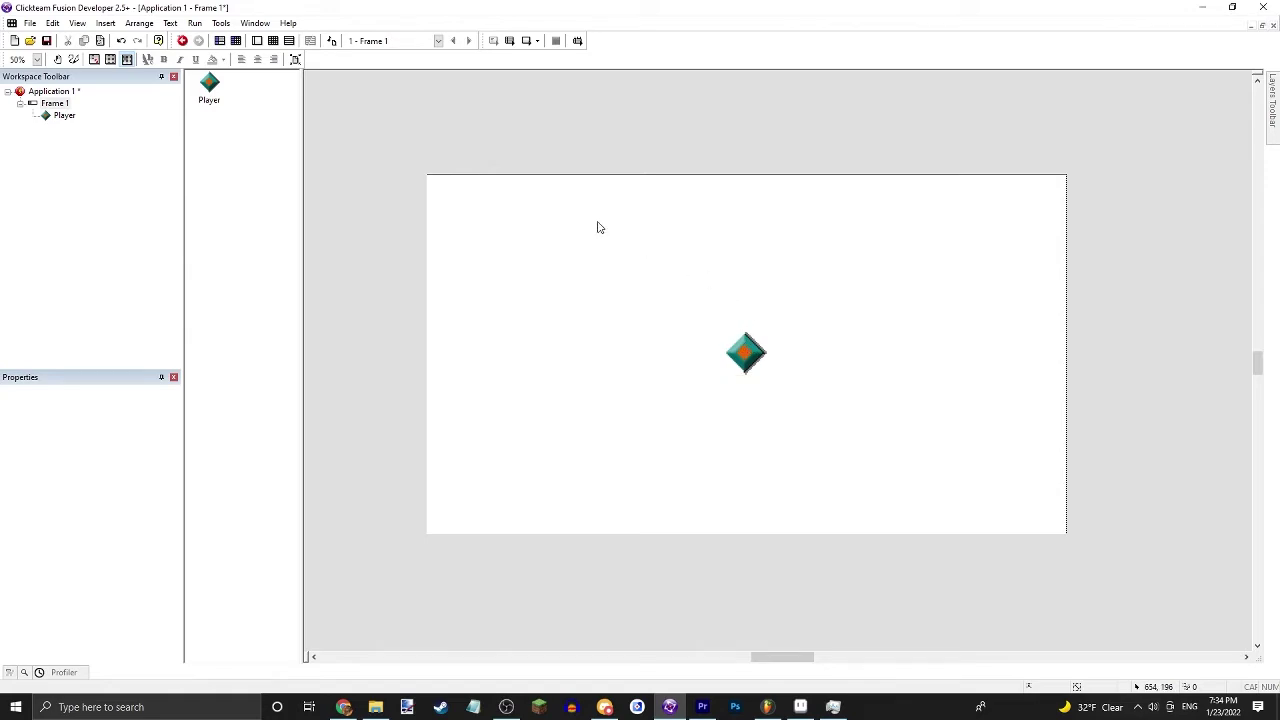
- Open the Create new object dialog on Frame 1's empty area
left_click(273, 41)
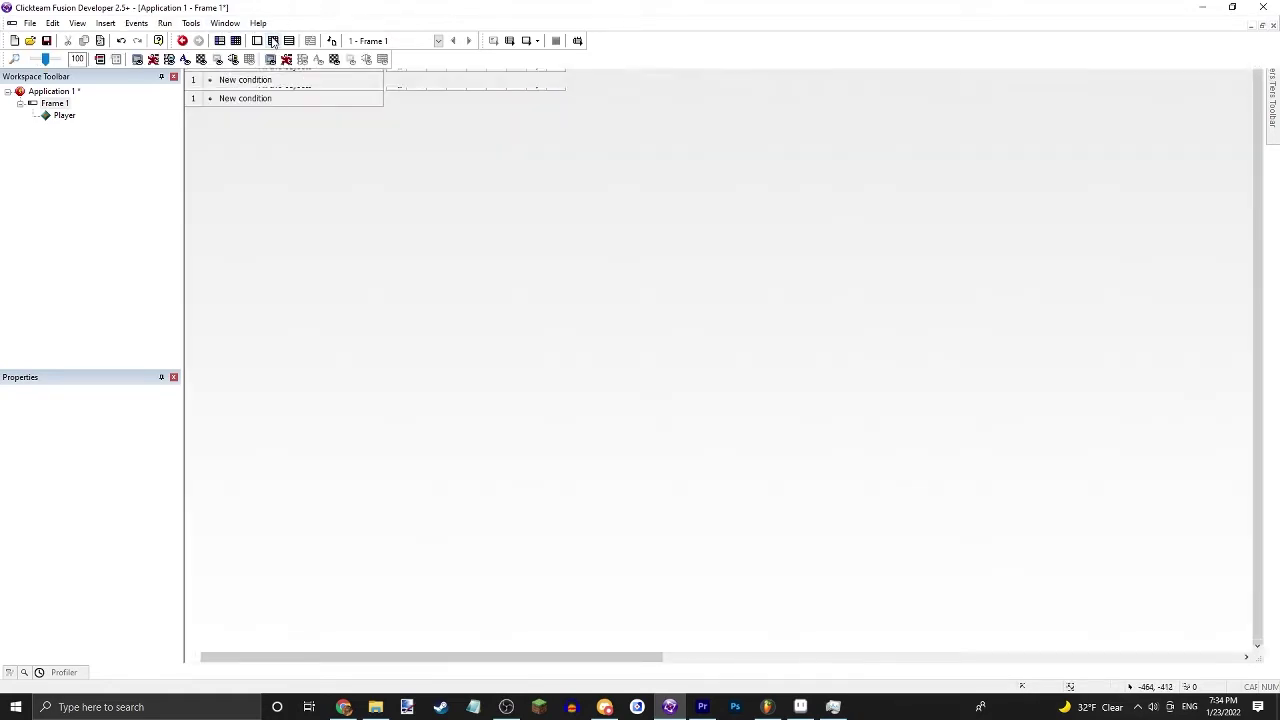
left_click(256, 42)
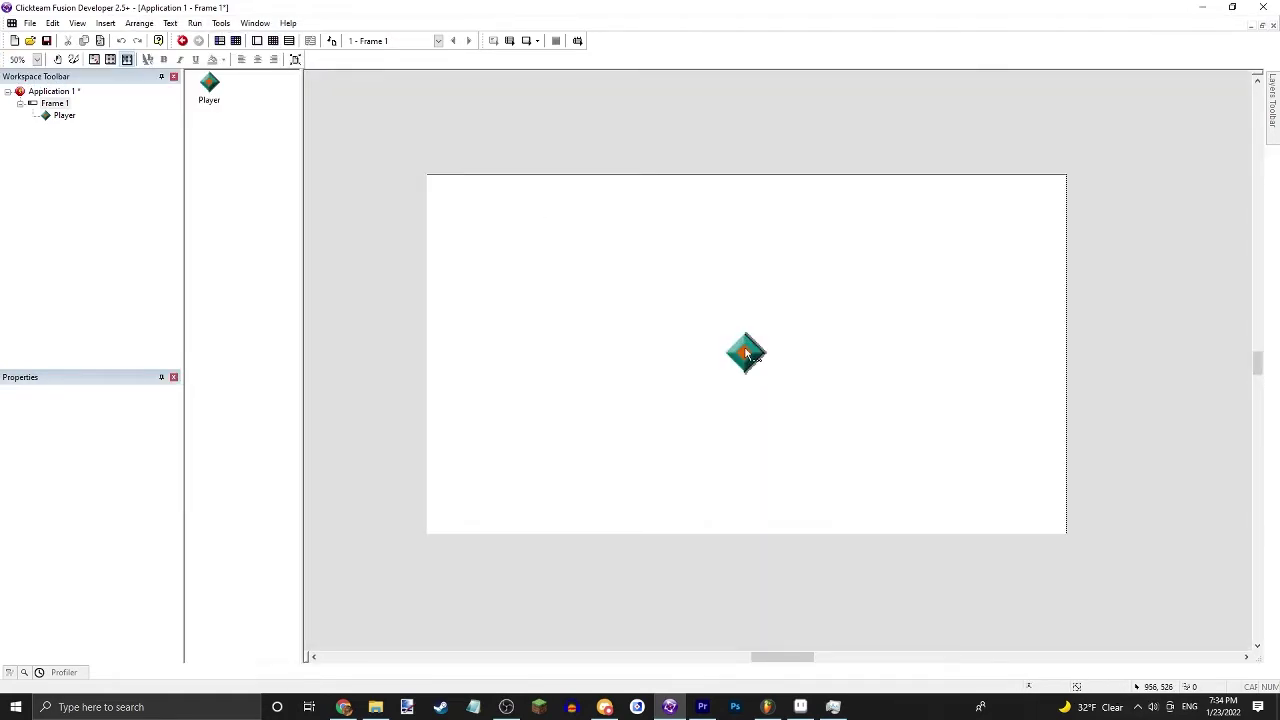
left_click(745, 352)
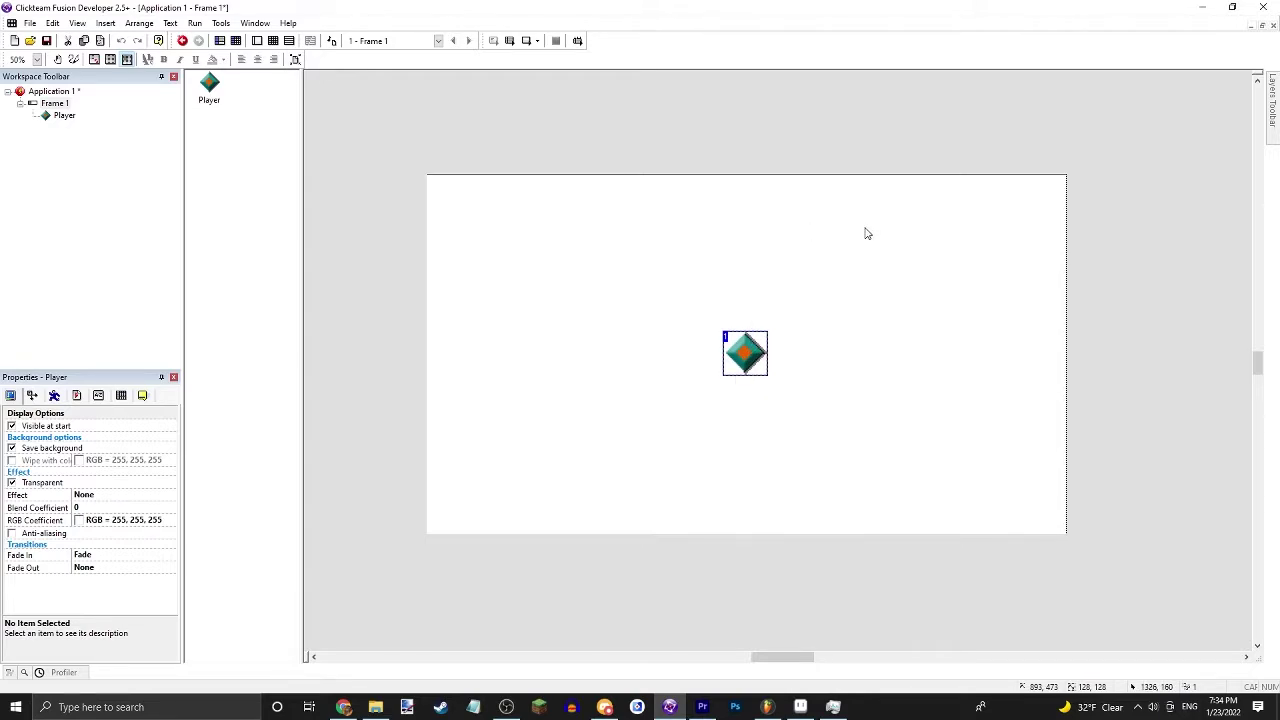
double_click(548, 208)
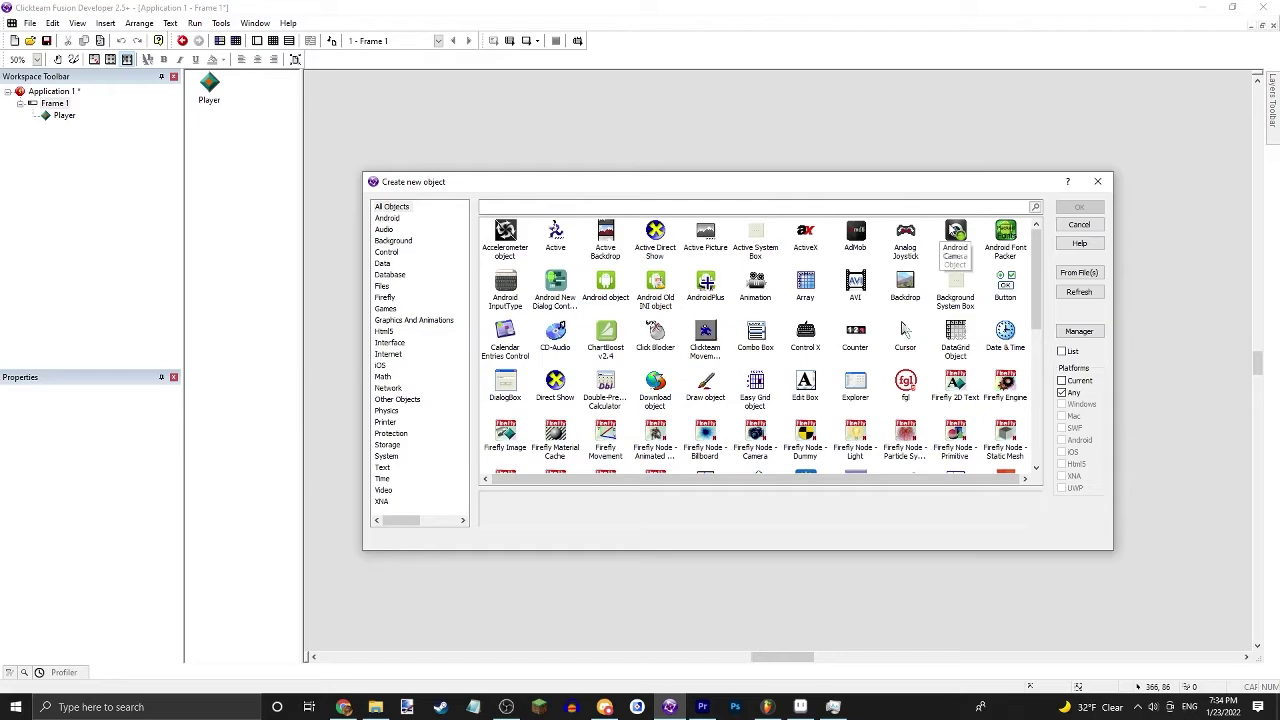
mouse_move(435, 185)
left_mouse_down()
mouse_move(446, 190)
mouse_move(424, 181)
left_mouse_up()
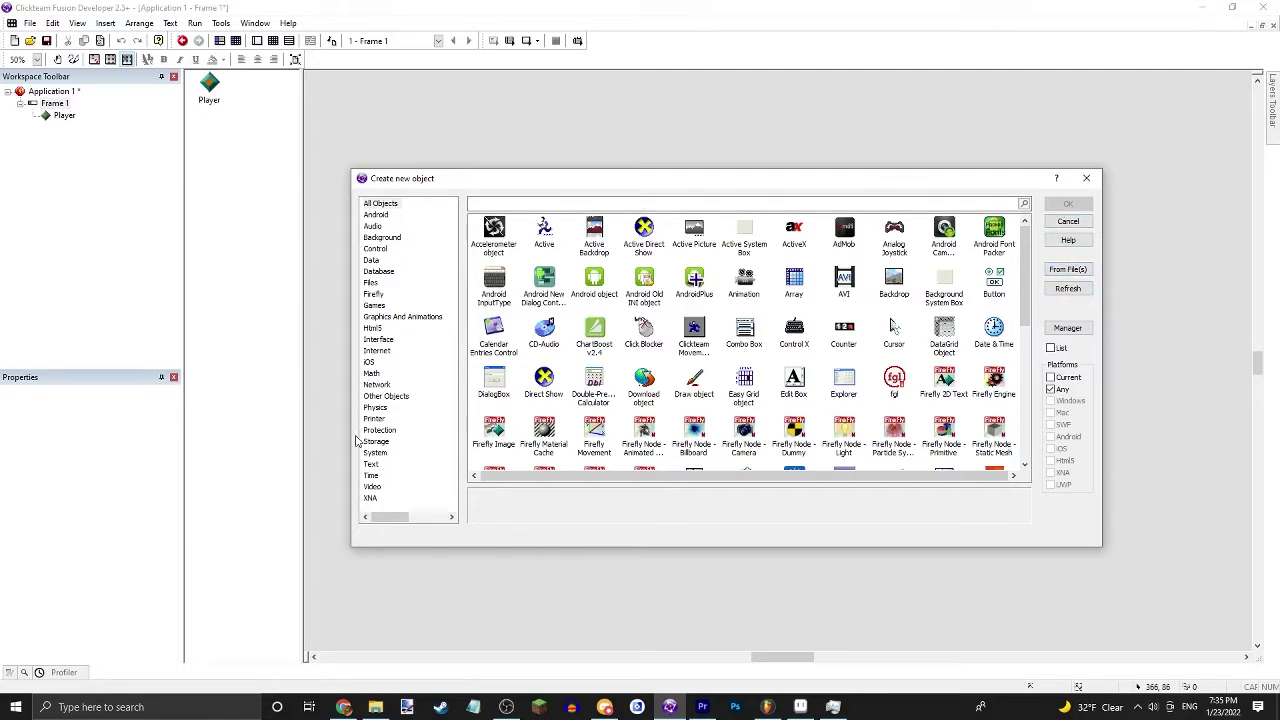
- Browse the iOS, Games, Firefly and Android categories, then open the Extension manager
left_click(370, 362)
left_click(381, 205)
left_click(373, 305)
left_click(375, 294)
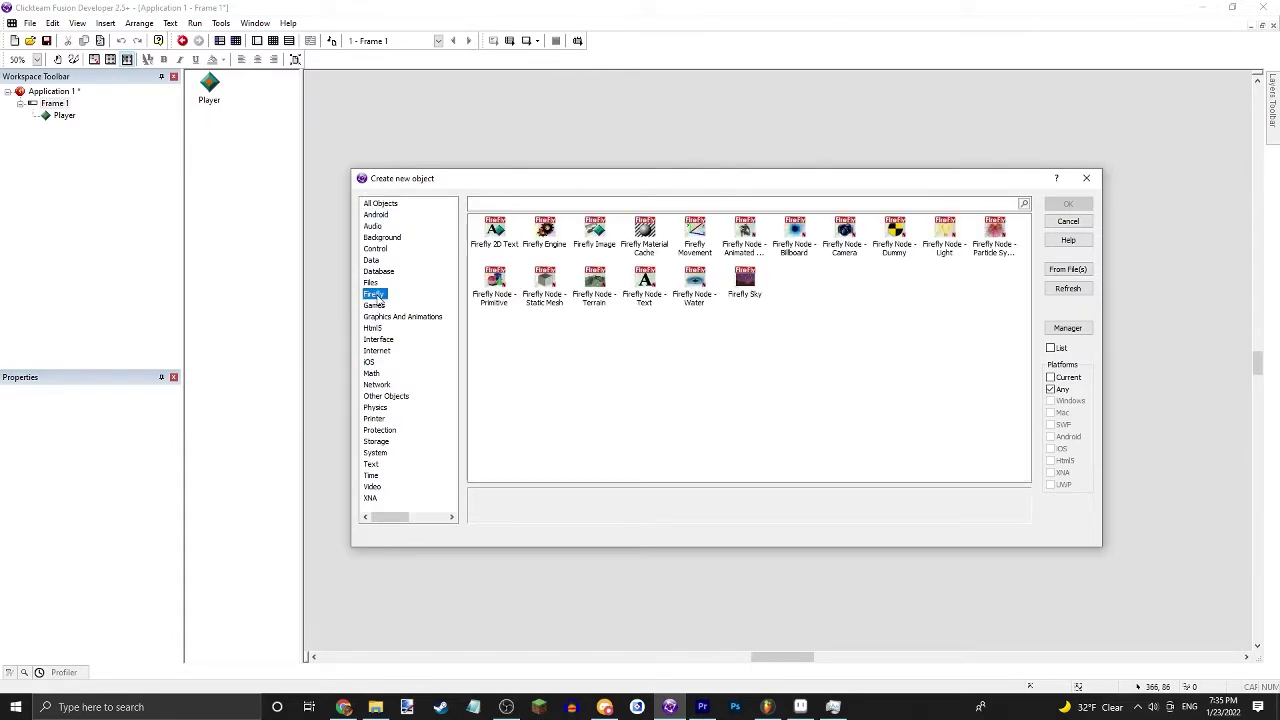
left_click(377, 215)
left_click(393, 205)
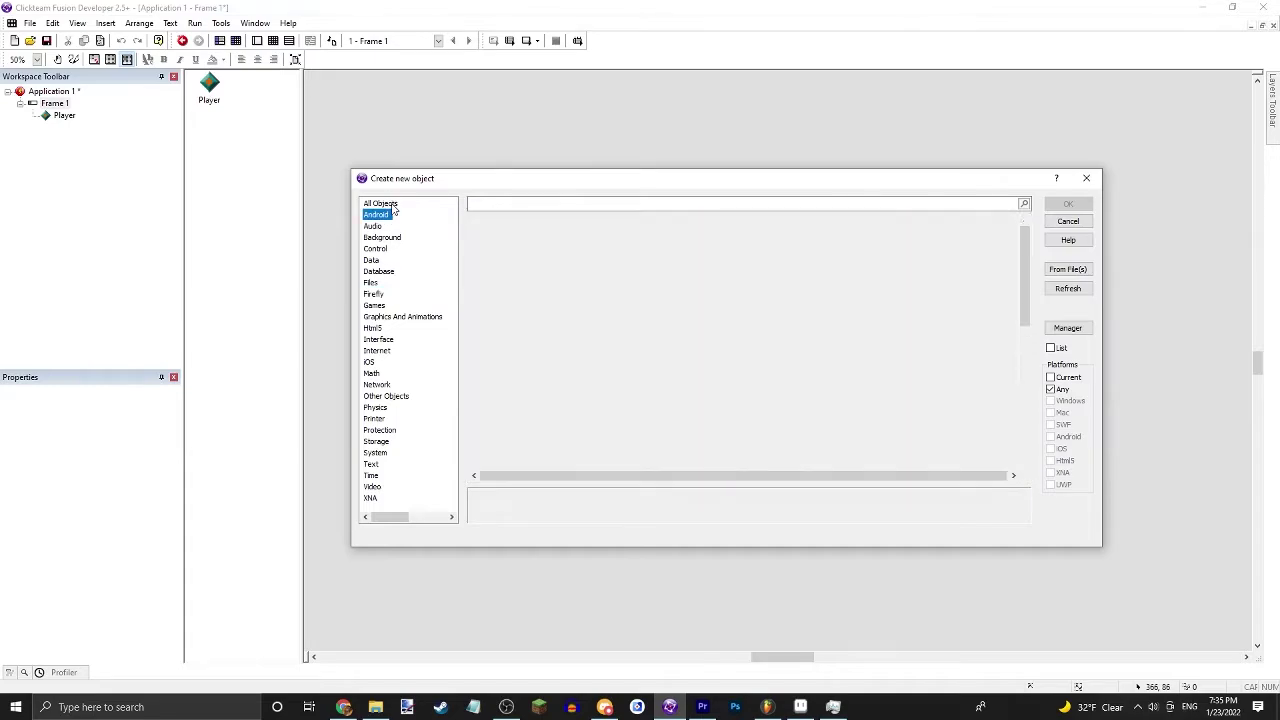
scroll(615, 340, "down", 5)
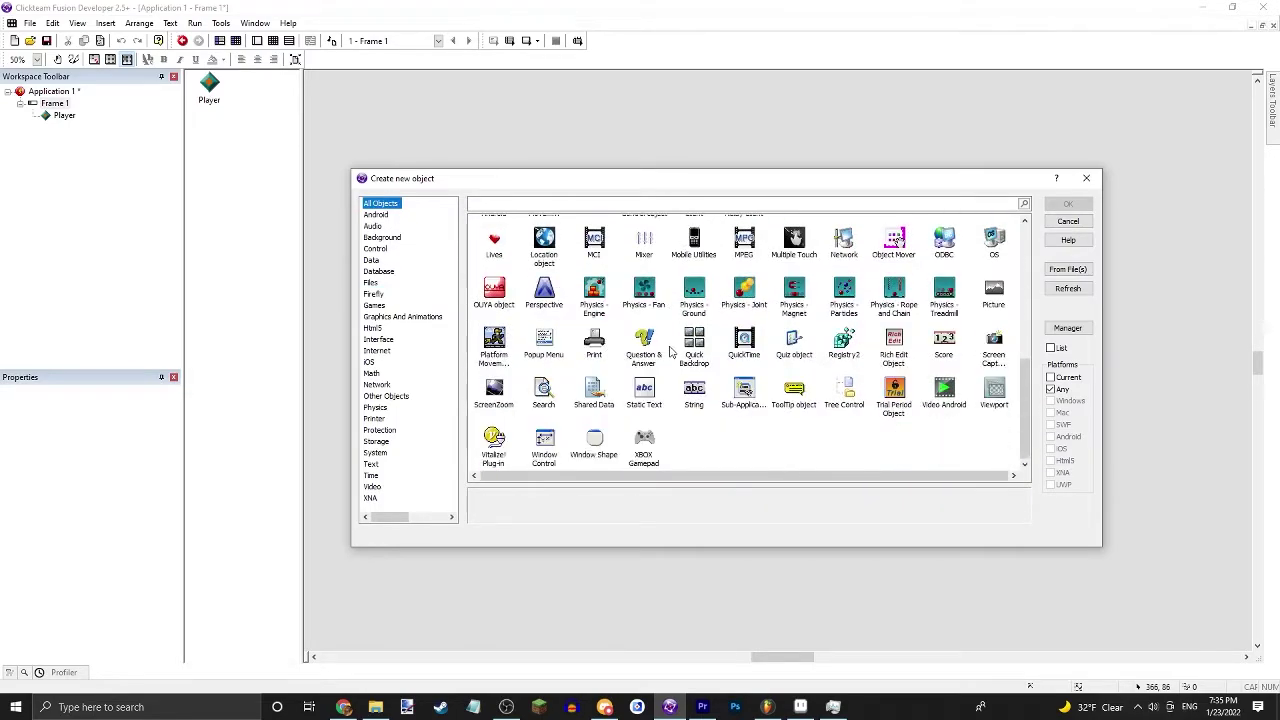
scroll(670, 350, "up", 5)
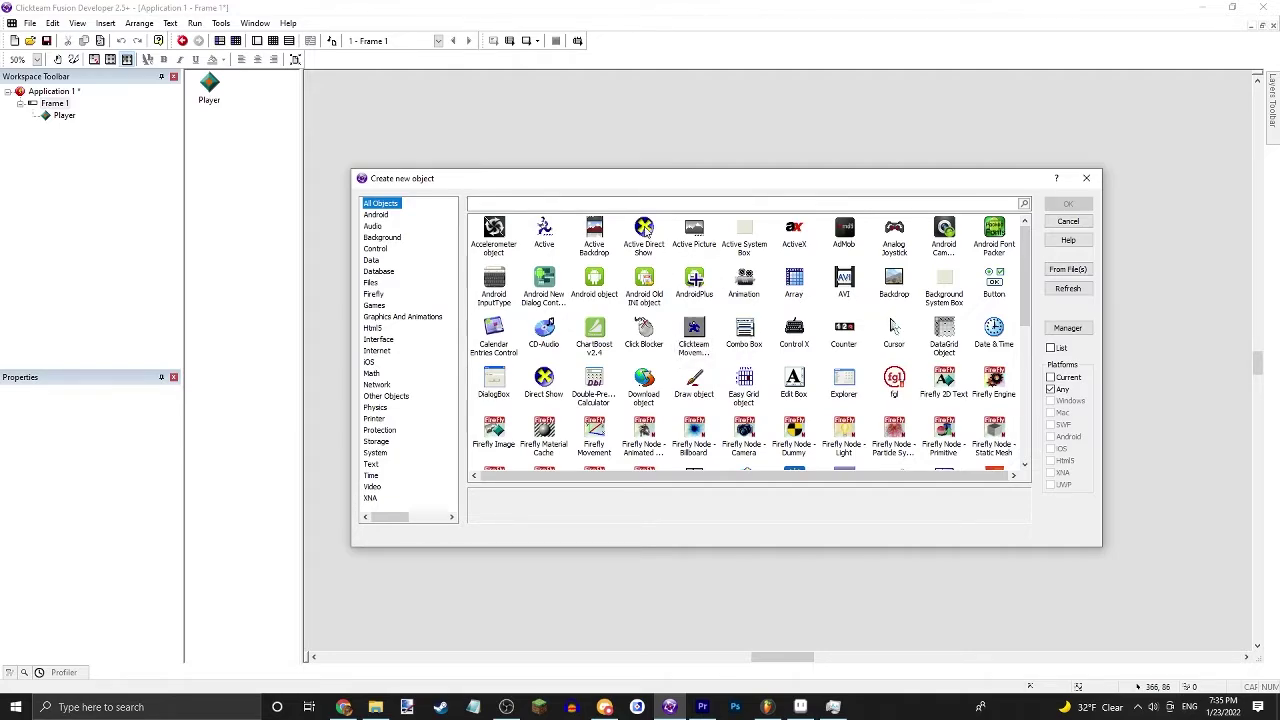
left_click(1068, 328)
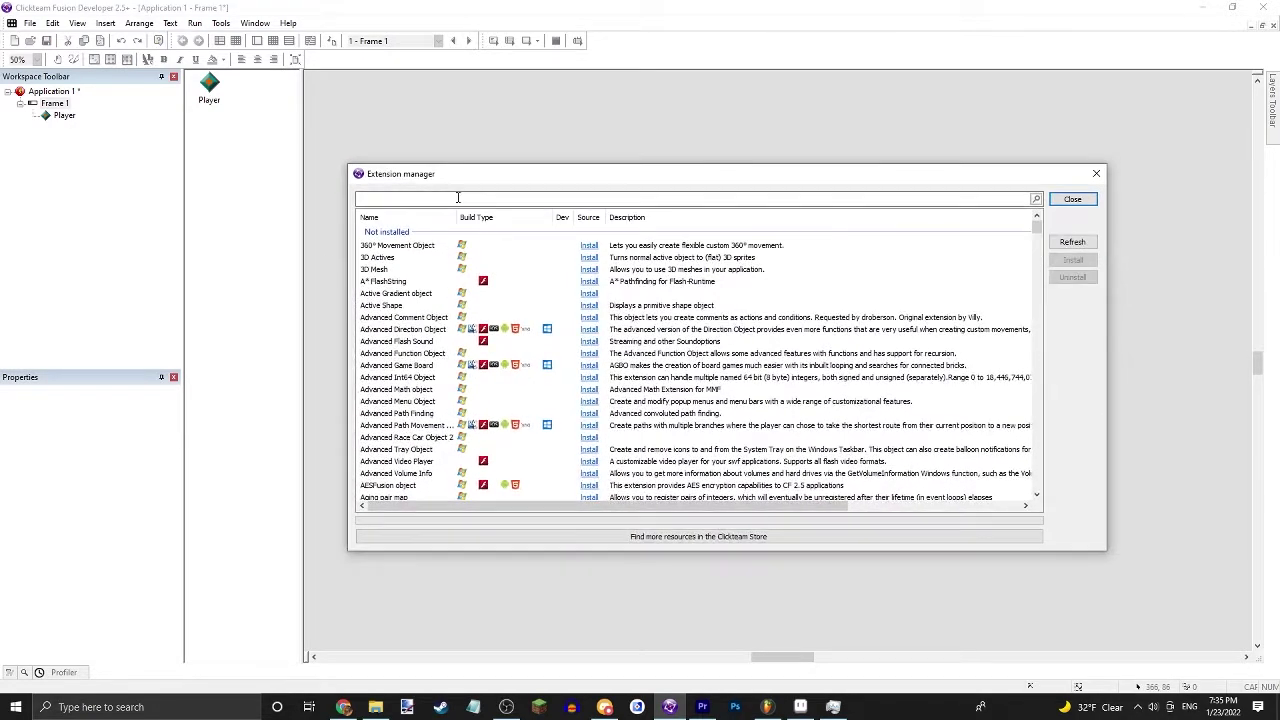
scroll(525, 220, "down", 20)
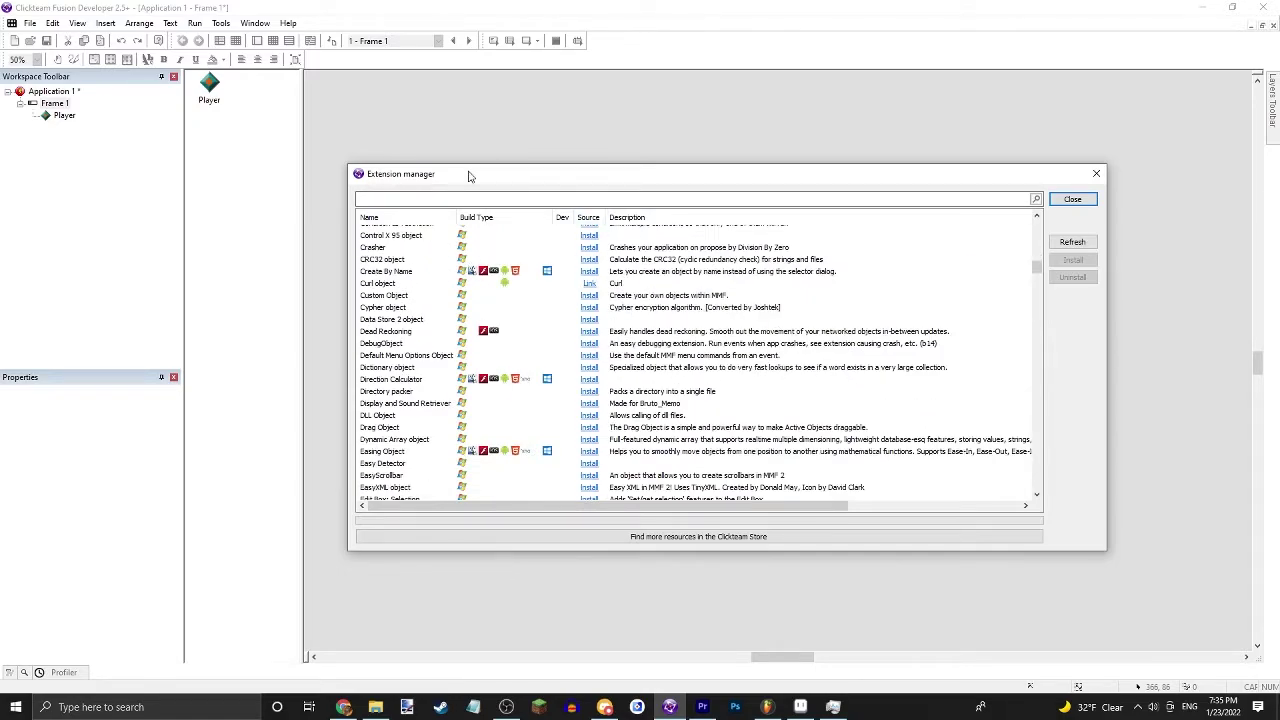
scroll(465, 200, "down", 7)
scroll(480, 260, "down", 15)
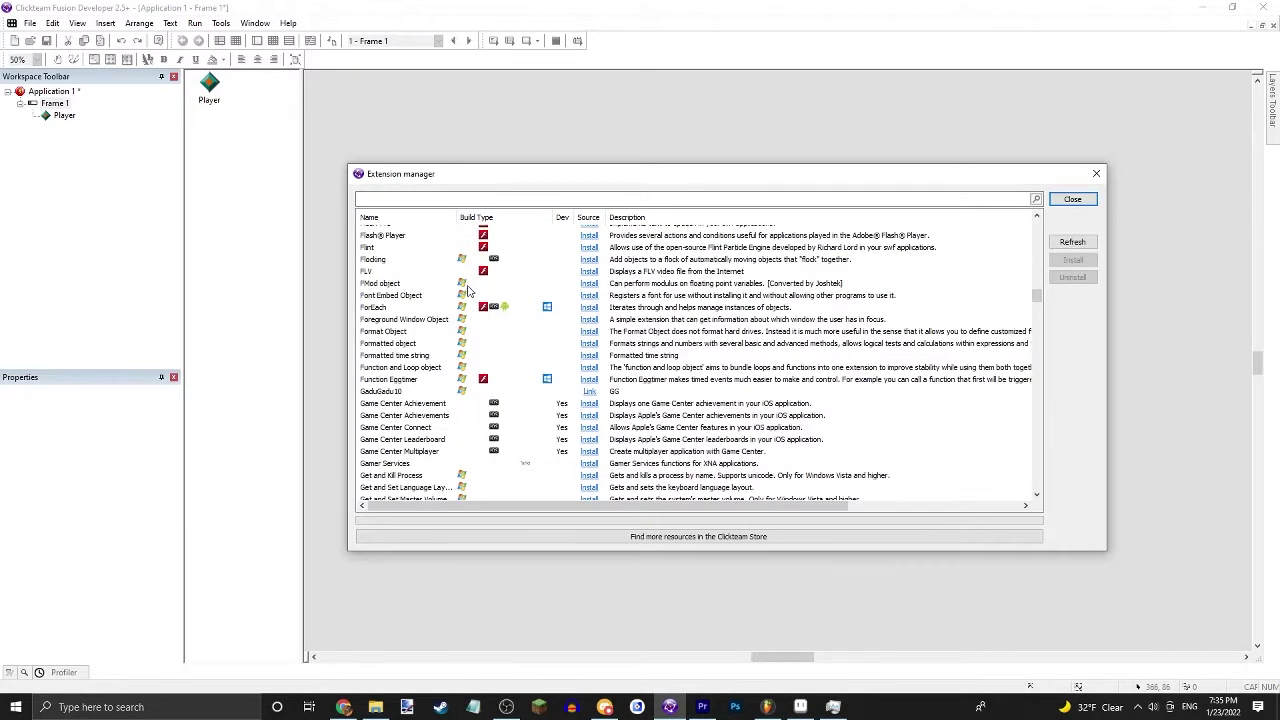
scroll(470, 274, "up", 1)
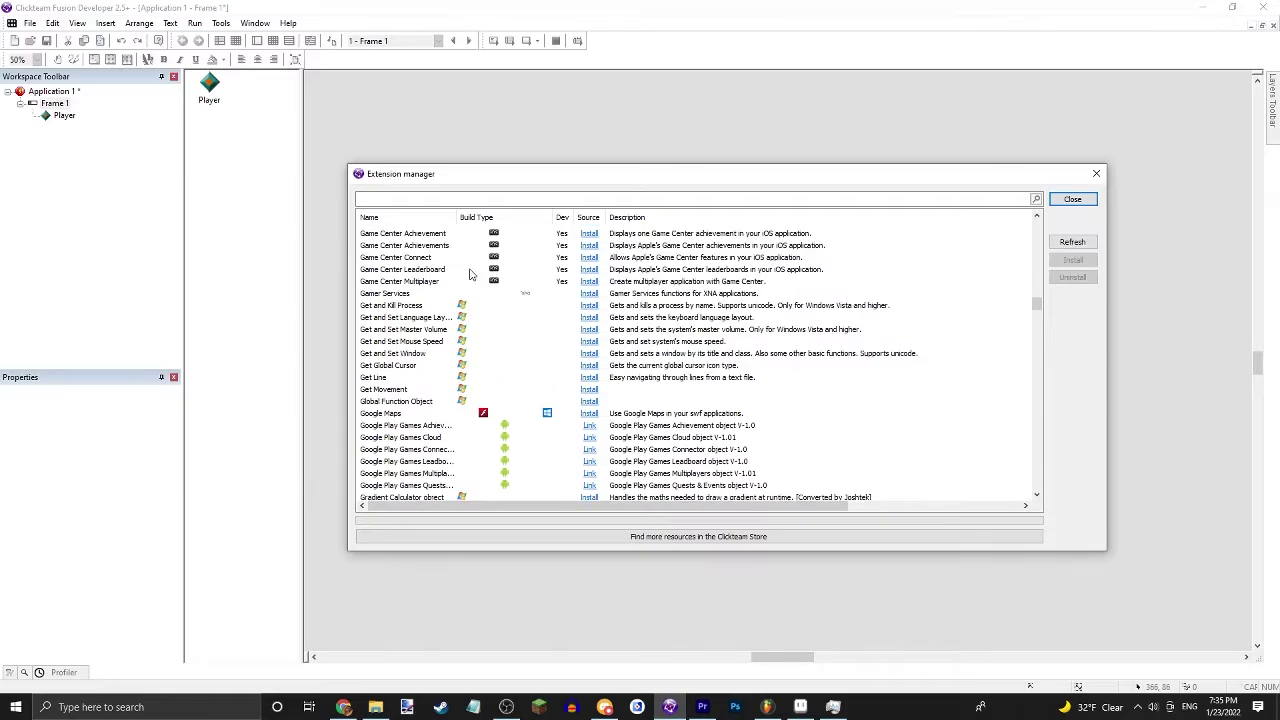
scroll(470, 274, "up", 15)
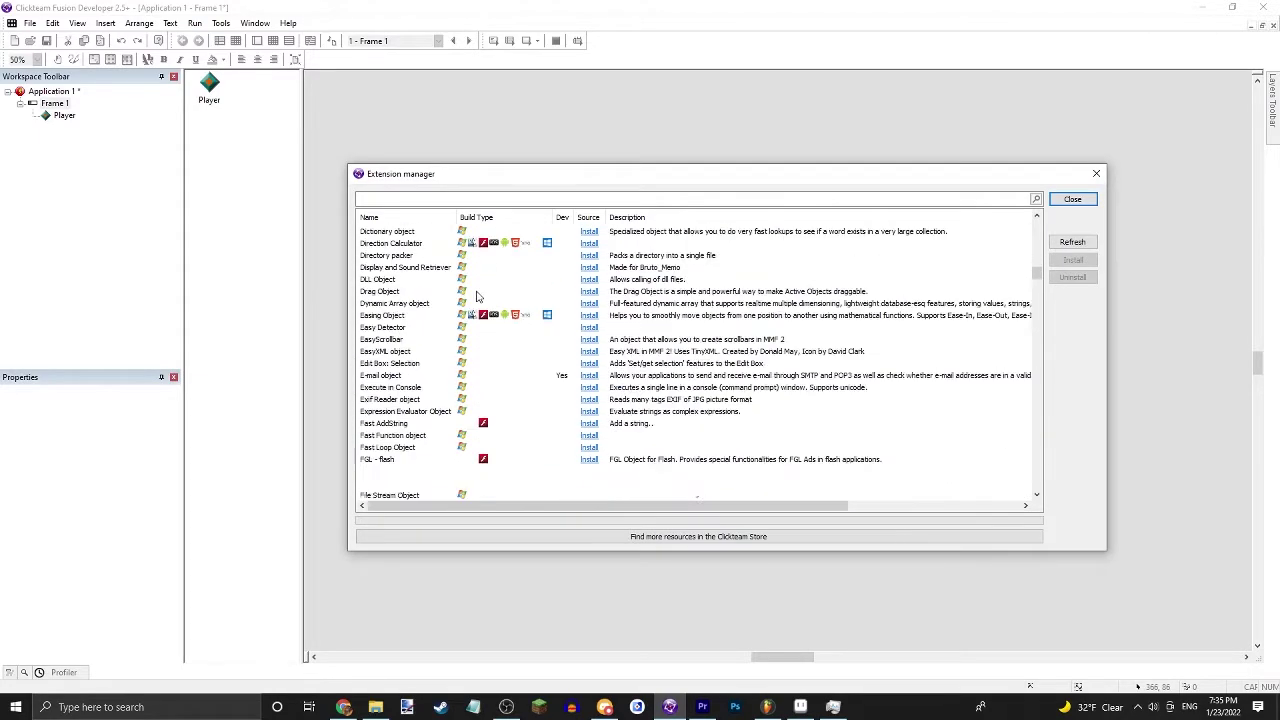
scroll(486, 328, "down", 15)
scroll(452, 380, "down", 10)
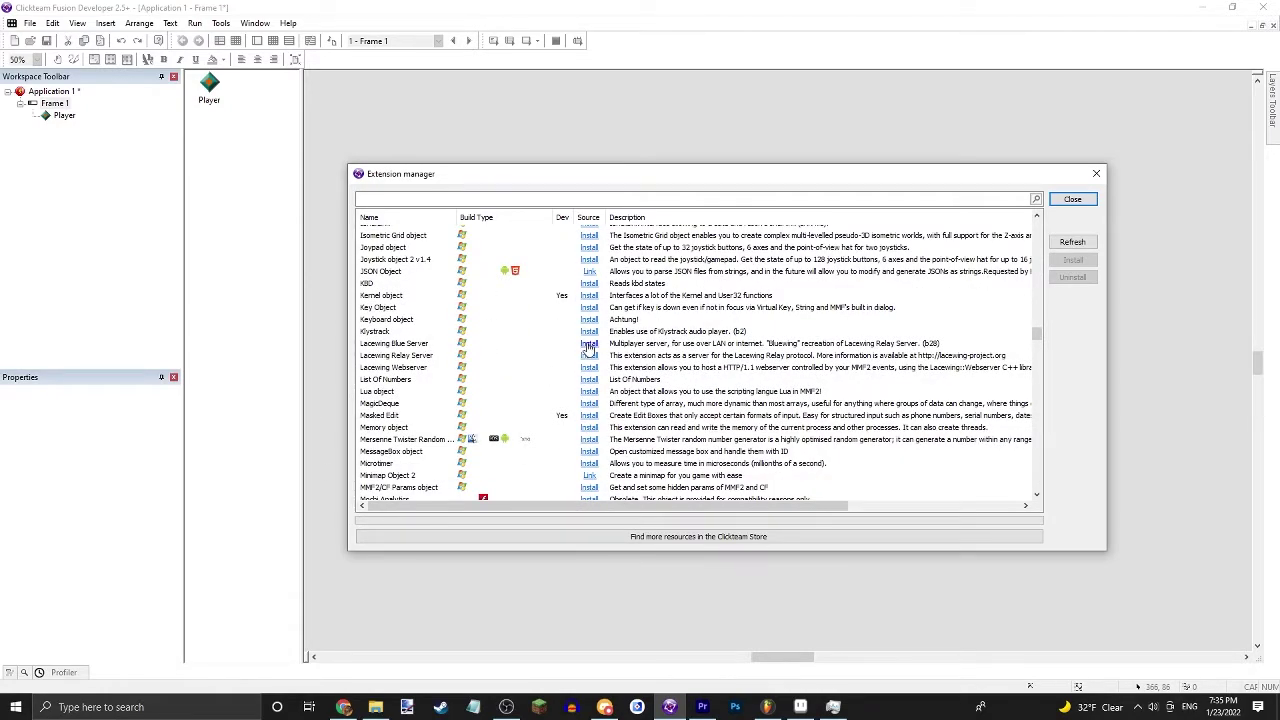
- Search 'count' and place a Counter object, showing 0, in the frame's top-left corner
key("Escape")
left_click(689, 197)
type("count")
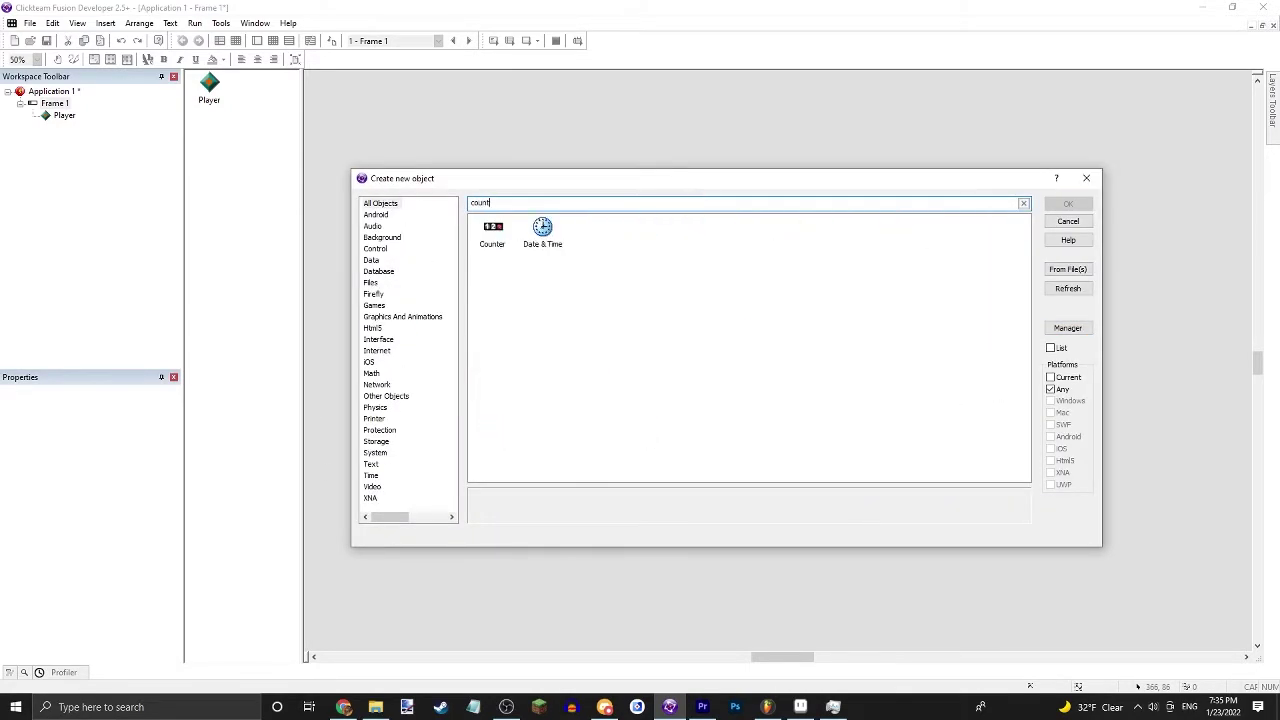
left_click(494, 228)
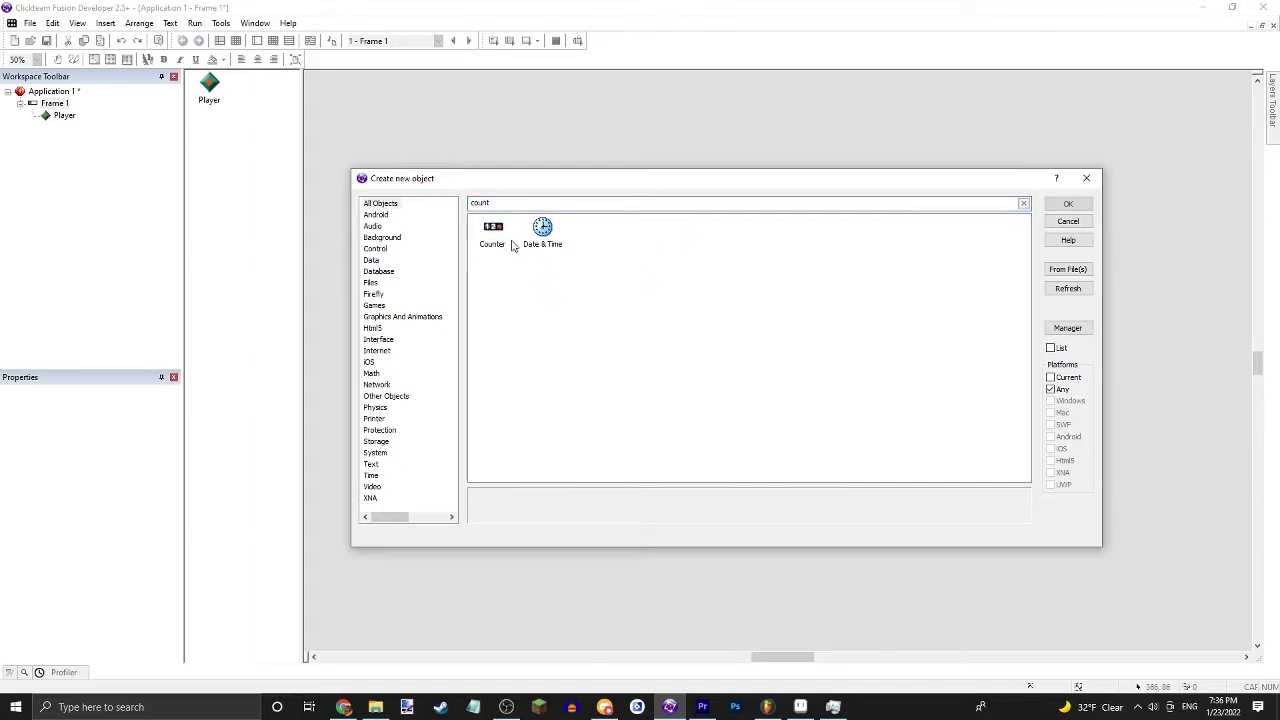
double_click(493, 228)
left_click(476, 229)
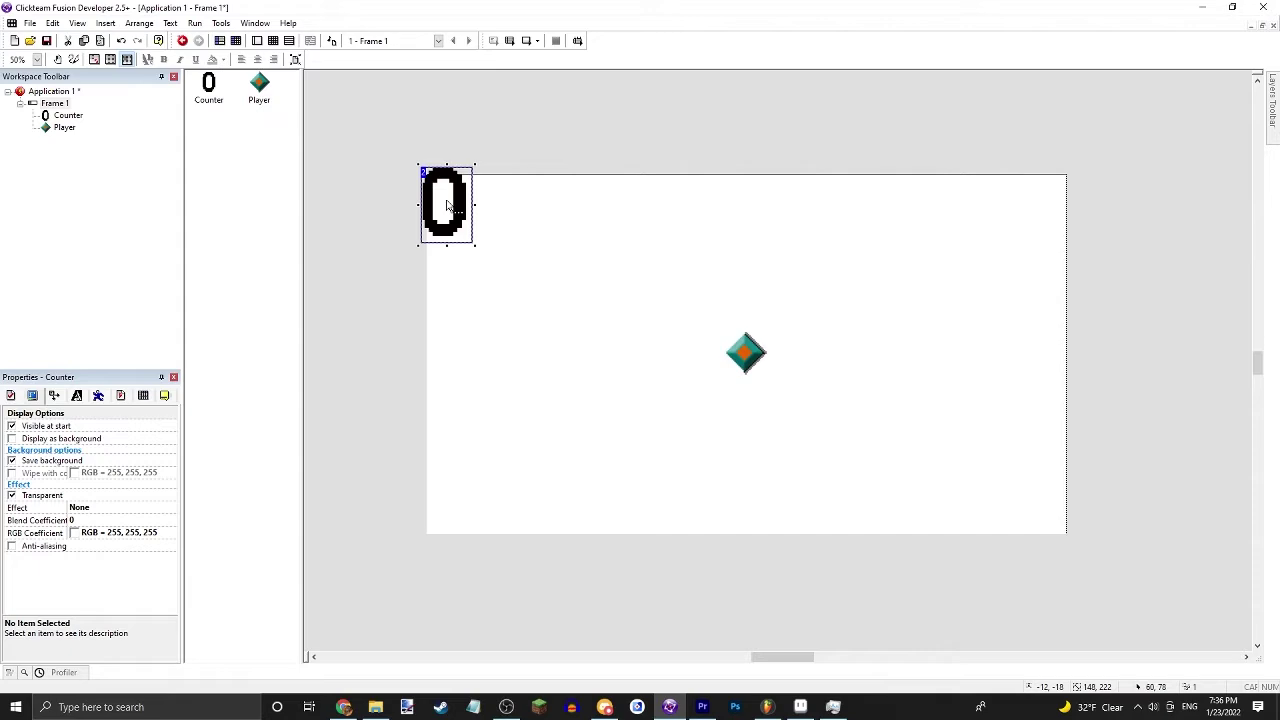
left_click(478, 182)
mouse_move(449, 209)
left_mouse_down()
mouse_move(492, 211)
mouse_move(493, 253)
mouse_move(466, 230)
mouse_move(481, 203)
mouse_move(440, 202)
mouse_move(530, 214)
mouse_move(493, 252)
mouse_move(459, 222)
left_mouse_up()
left_click(530, 210)
left_click(745, 353)
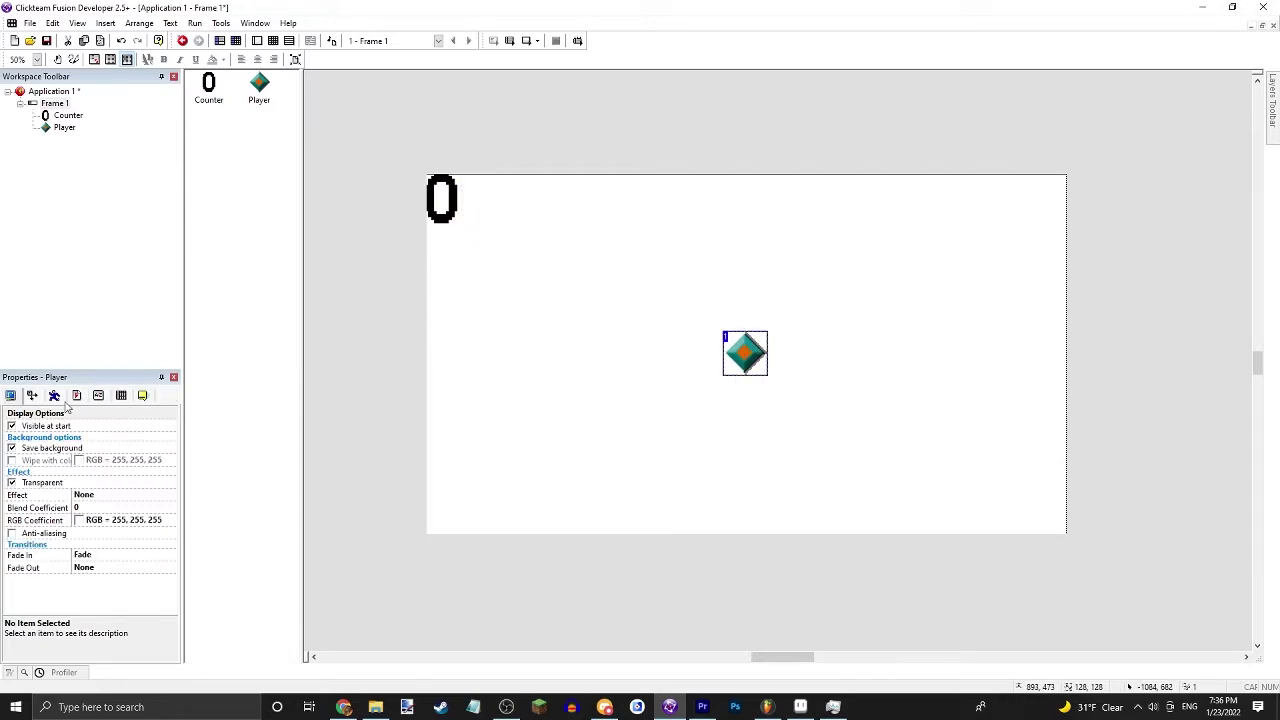
left_click(121, 395)
left_click(90, 436)
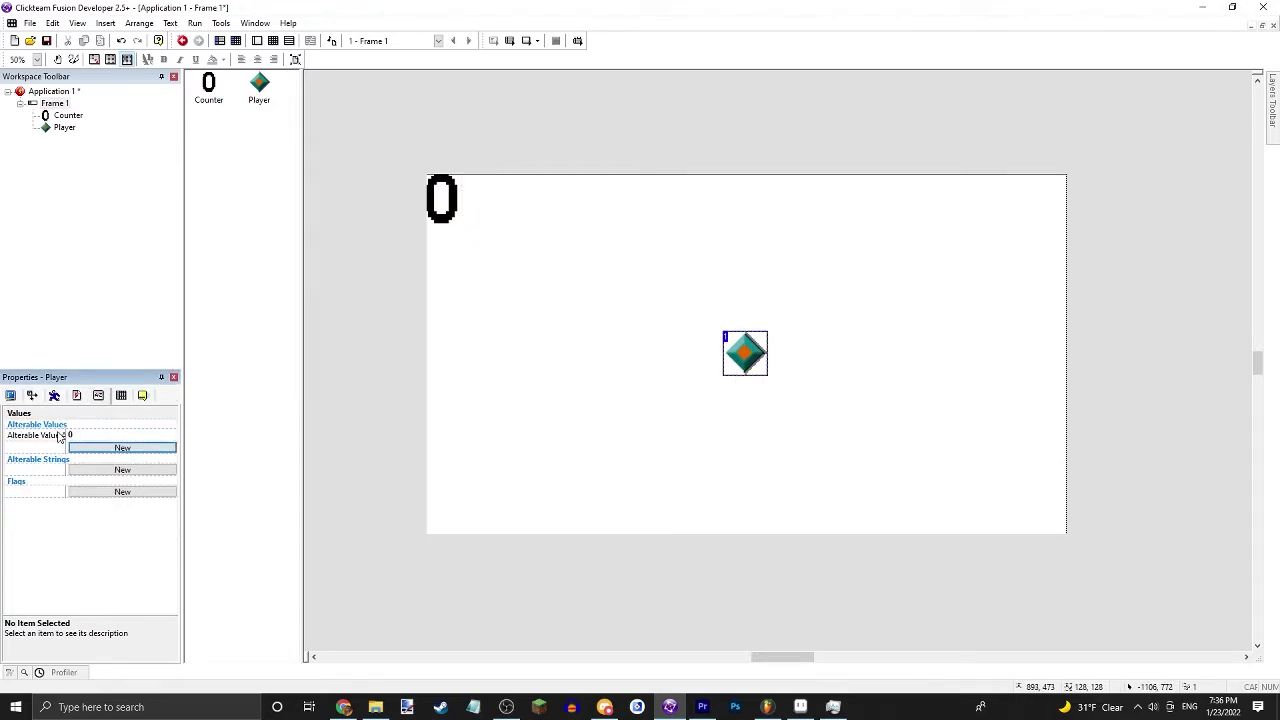
right_click(60, 436)
key("Escape")
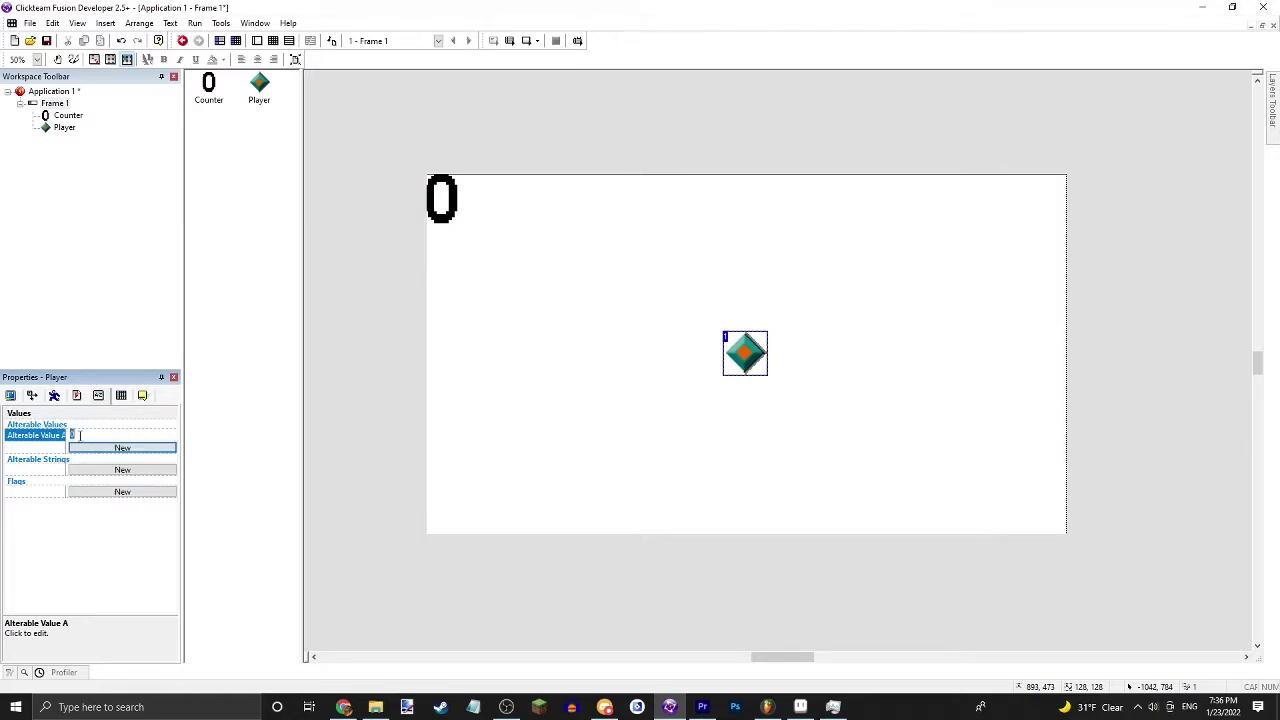
right_click(60, 436)
left_click(73, 535)
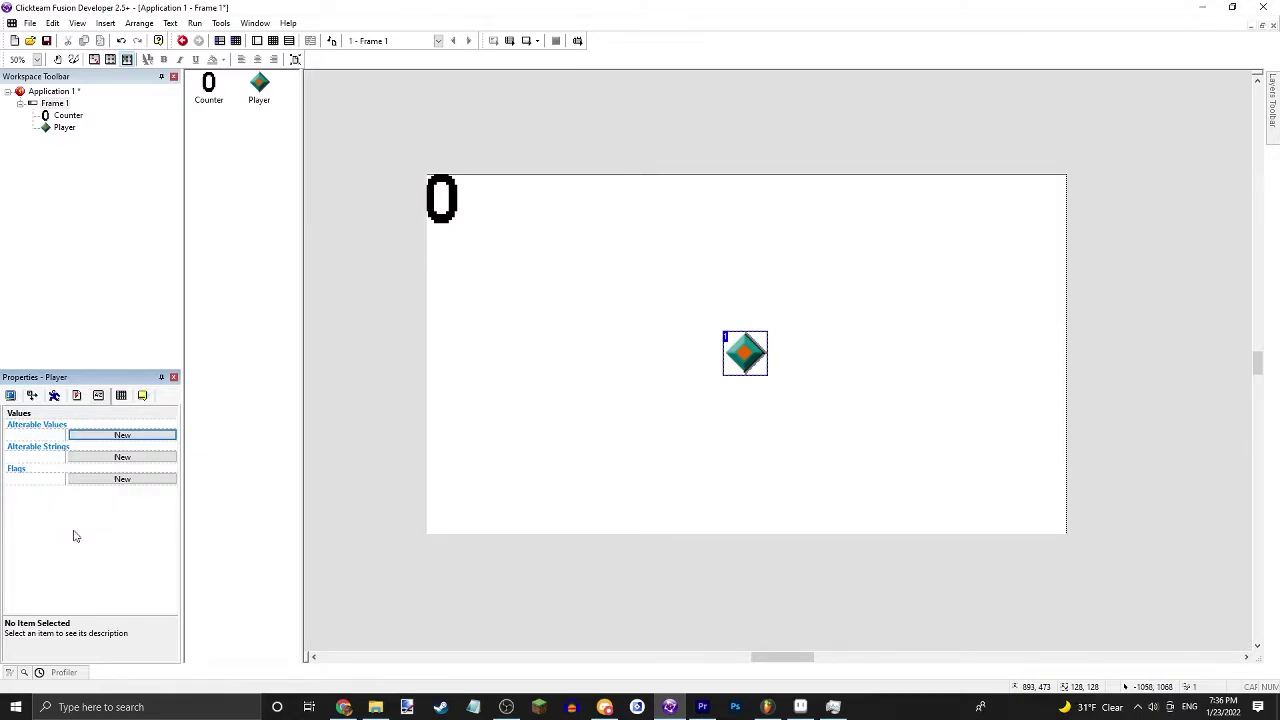
left_click(448, 204)
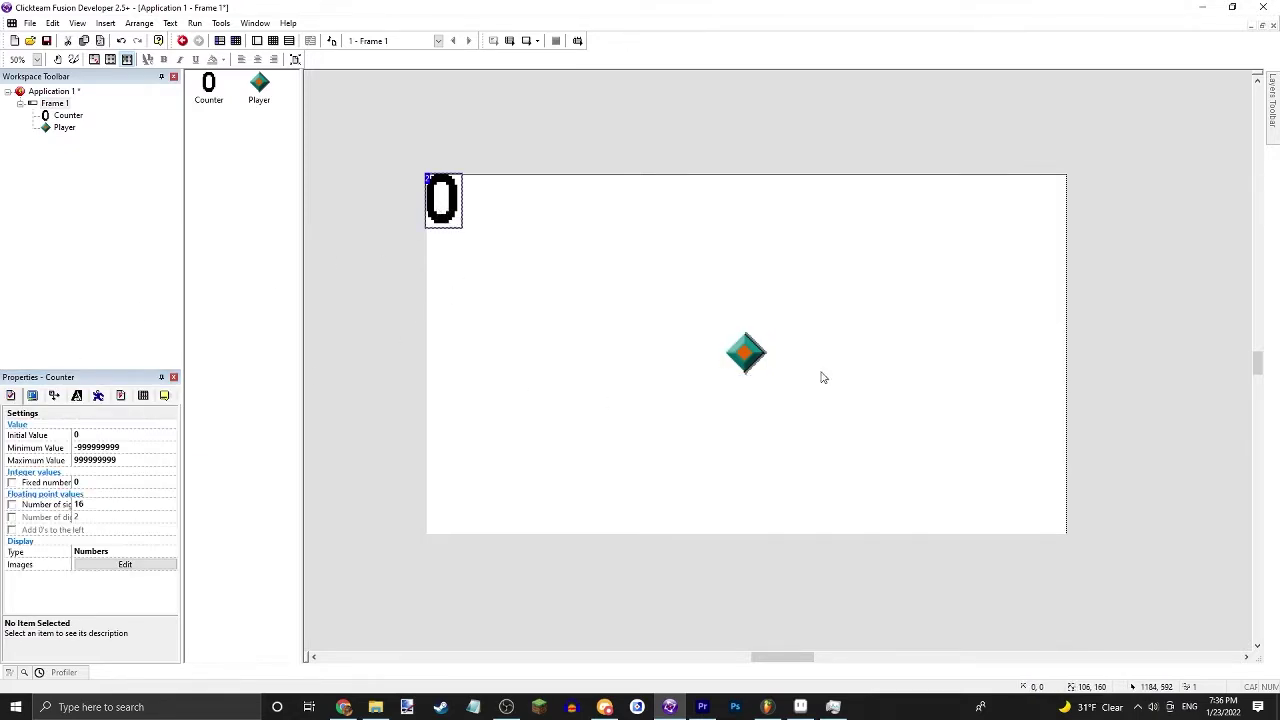
left_click(748, 362)
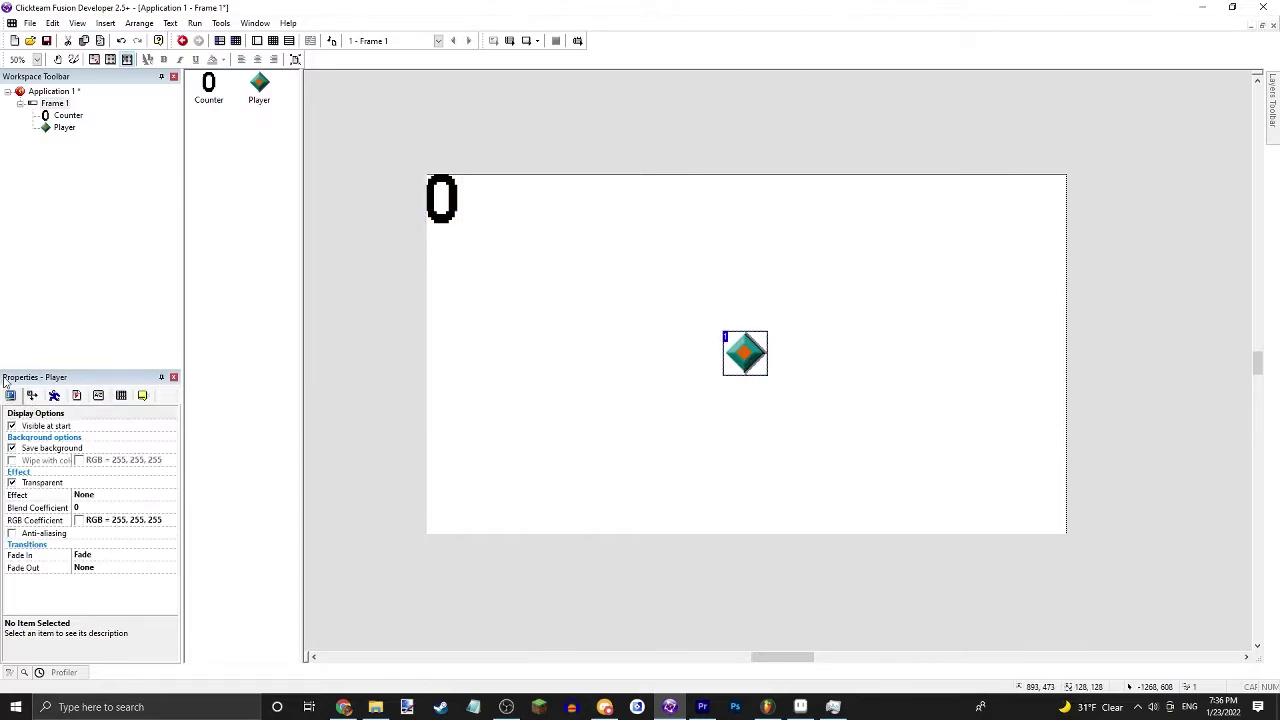
left_click(32, 395)
left_click(54, 395)
left_click(77, 395)
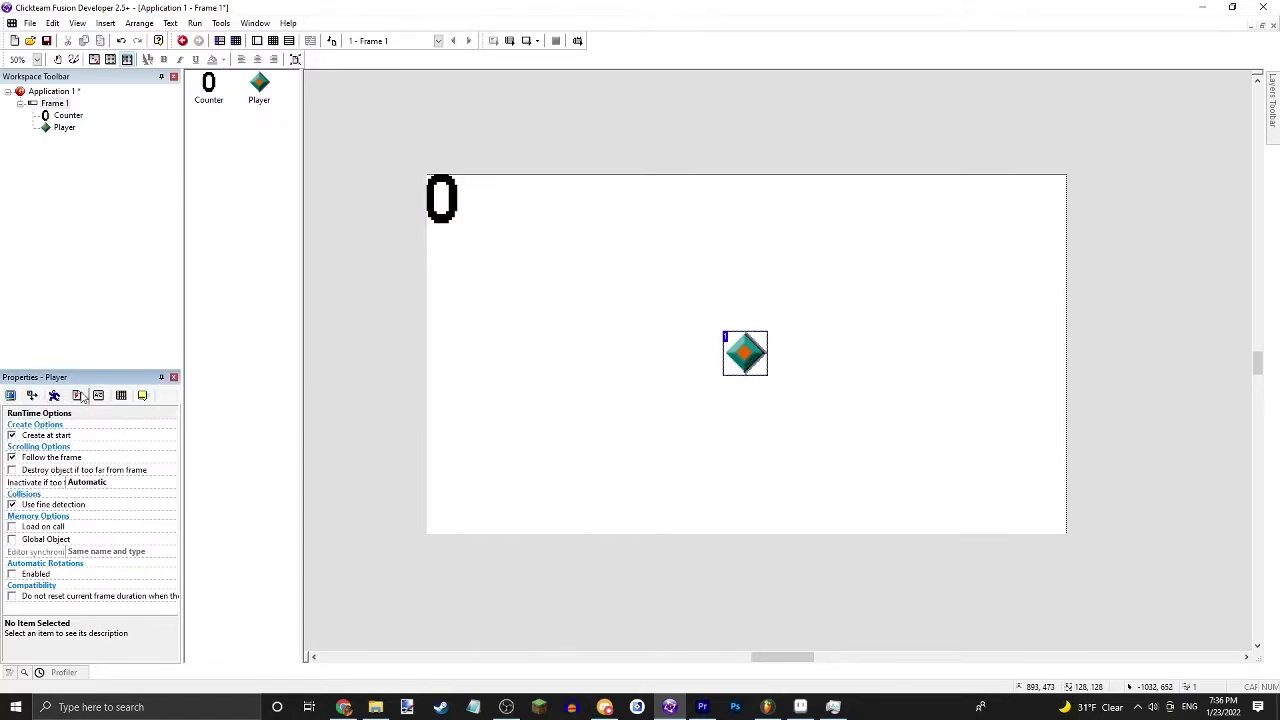
left_click(12, 396)
left_click(33, 396)
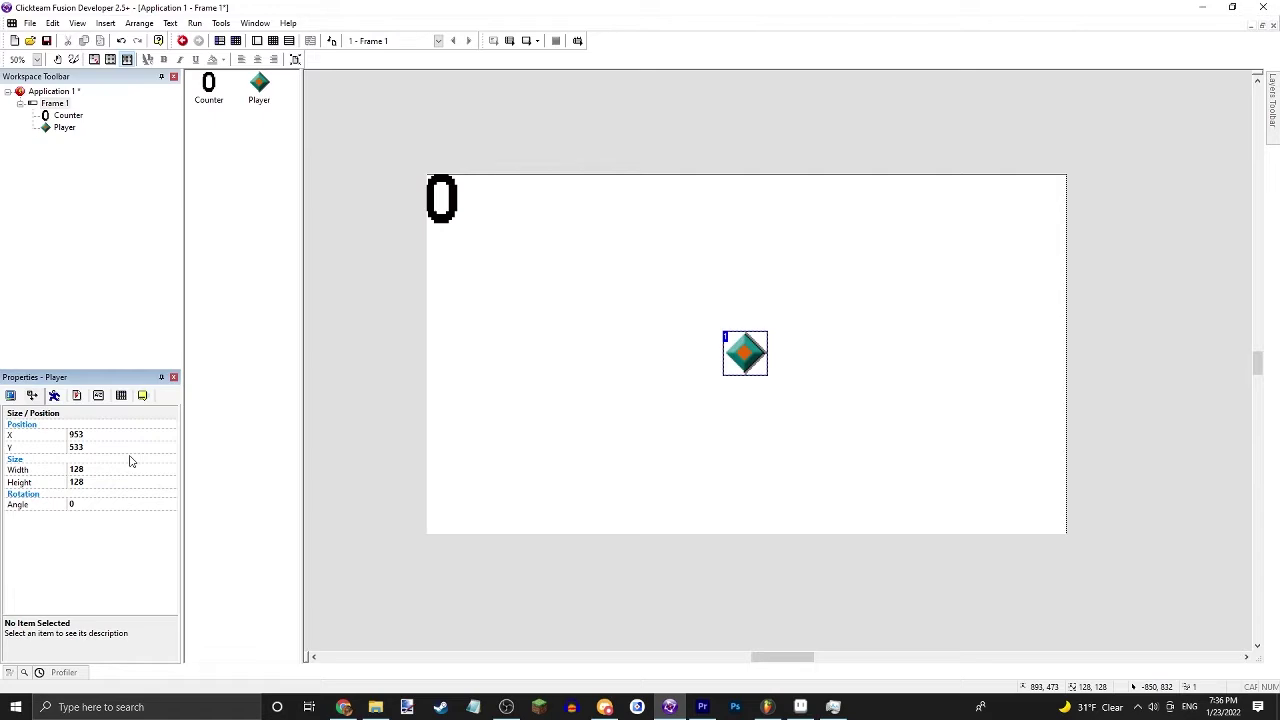
left_click(98, 396)
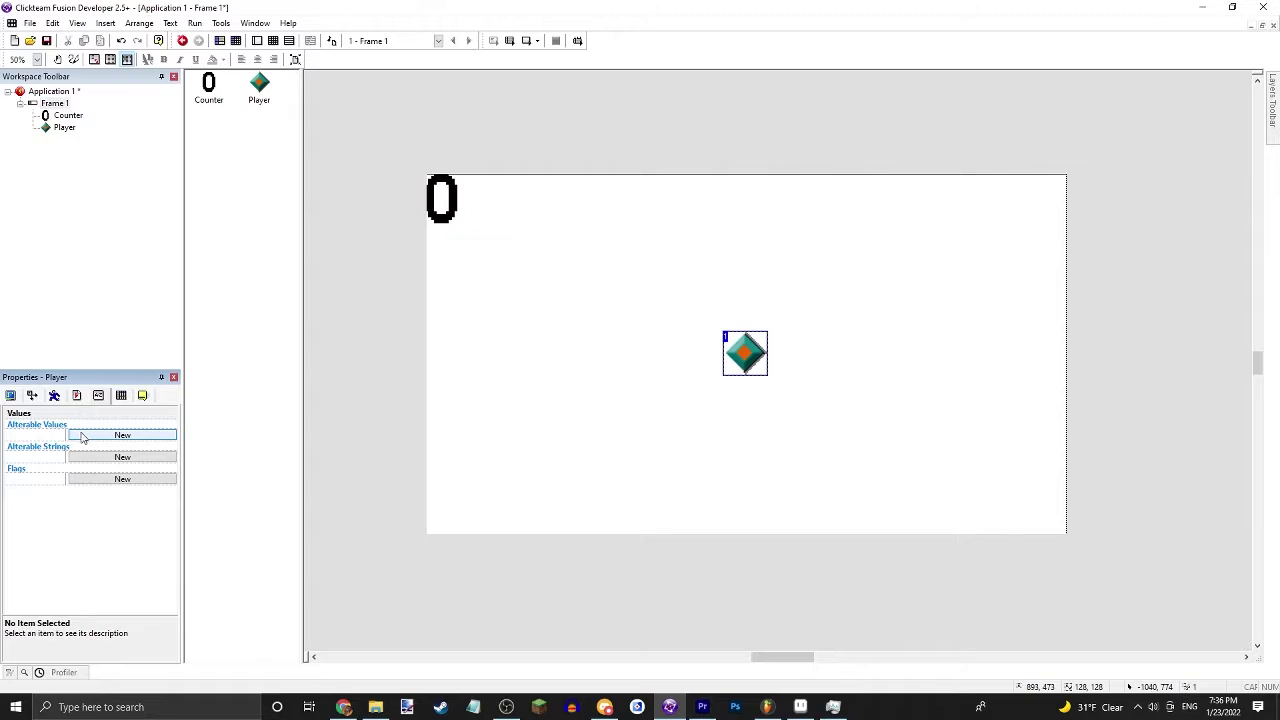
left_click_drag(684, 282, 722, 345)
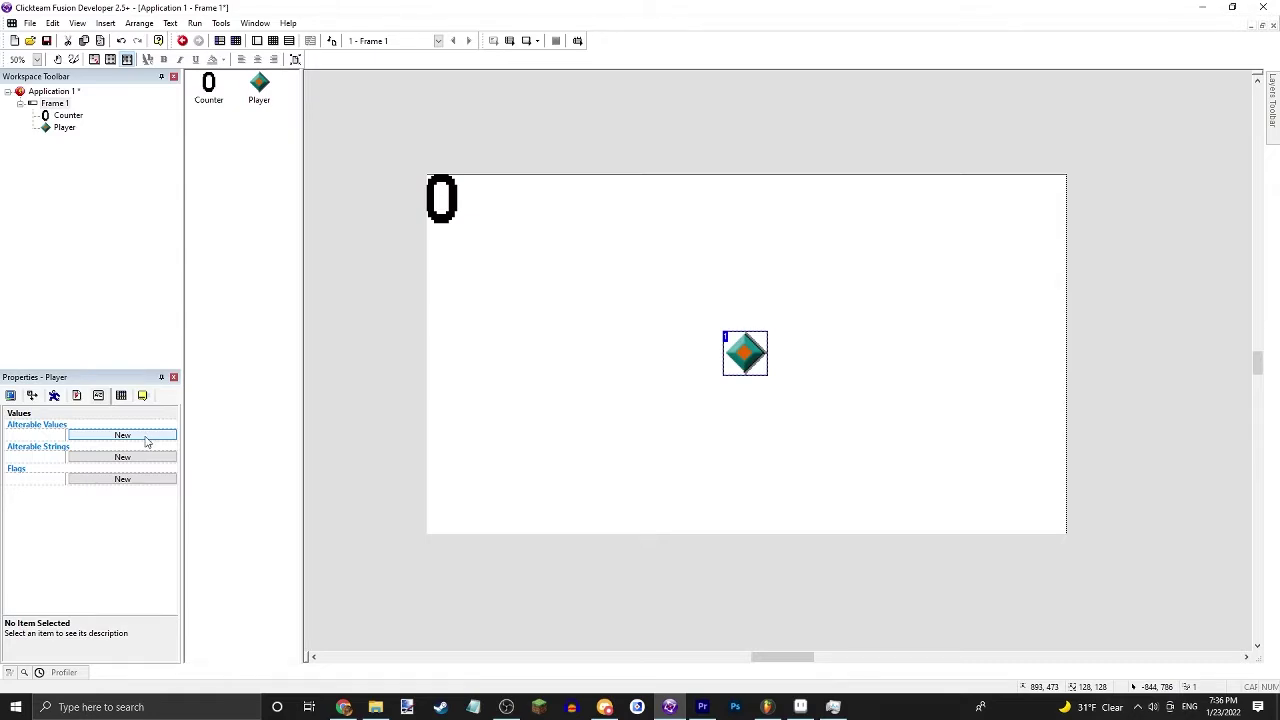
- Put the Counter in the top-left corner and set its Initial Value to 100
left_click(447, 207)
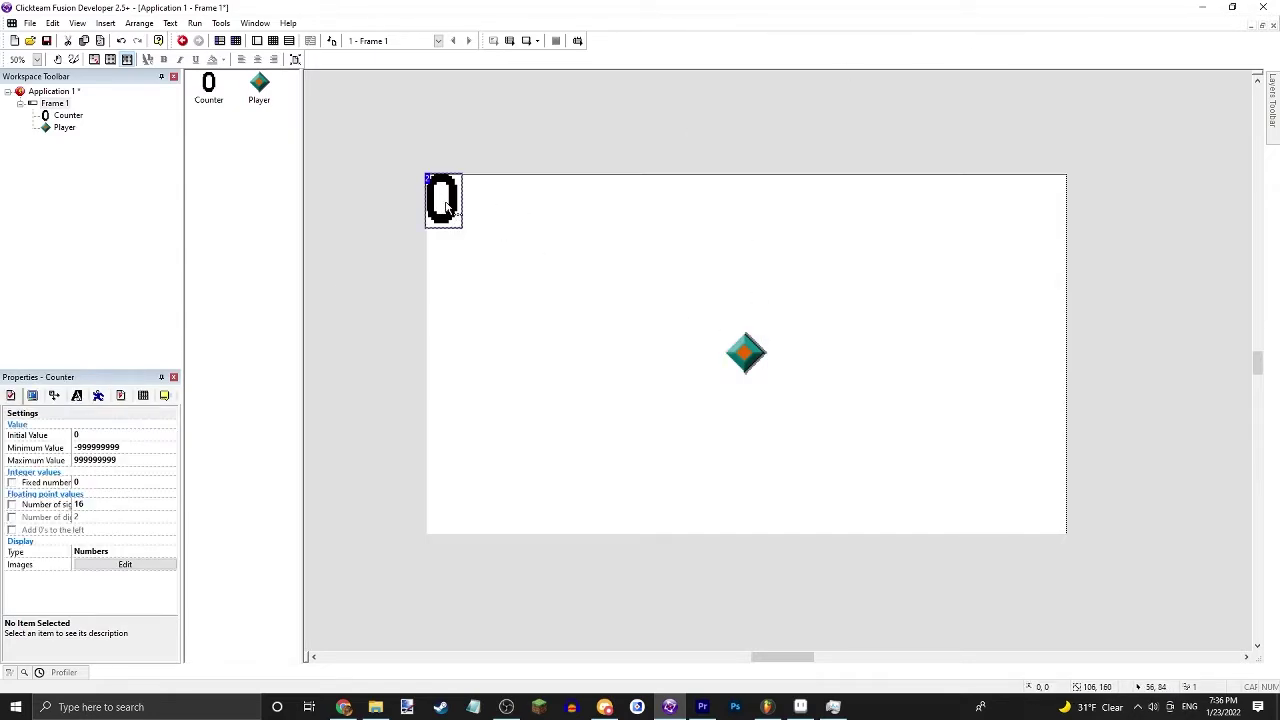
left_click_drag(447, 207, 441, 80)
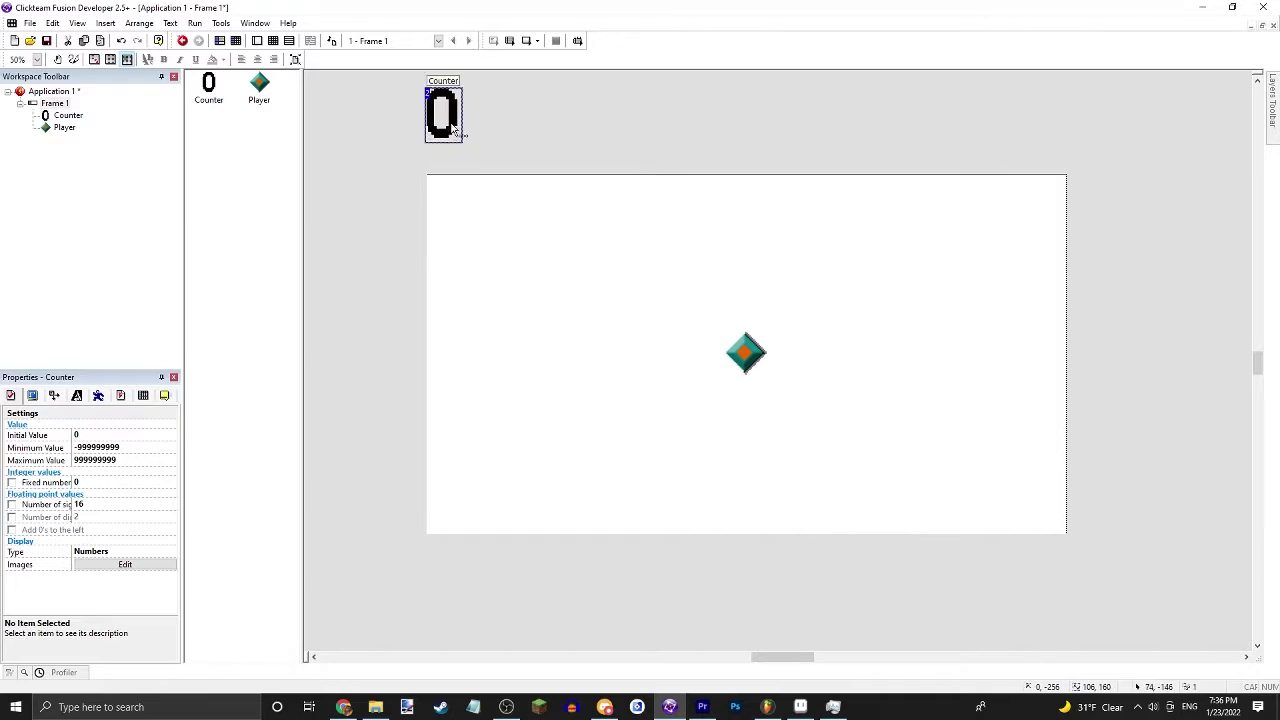
key("ctrl+z")
left_click(79, 435)
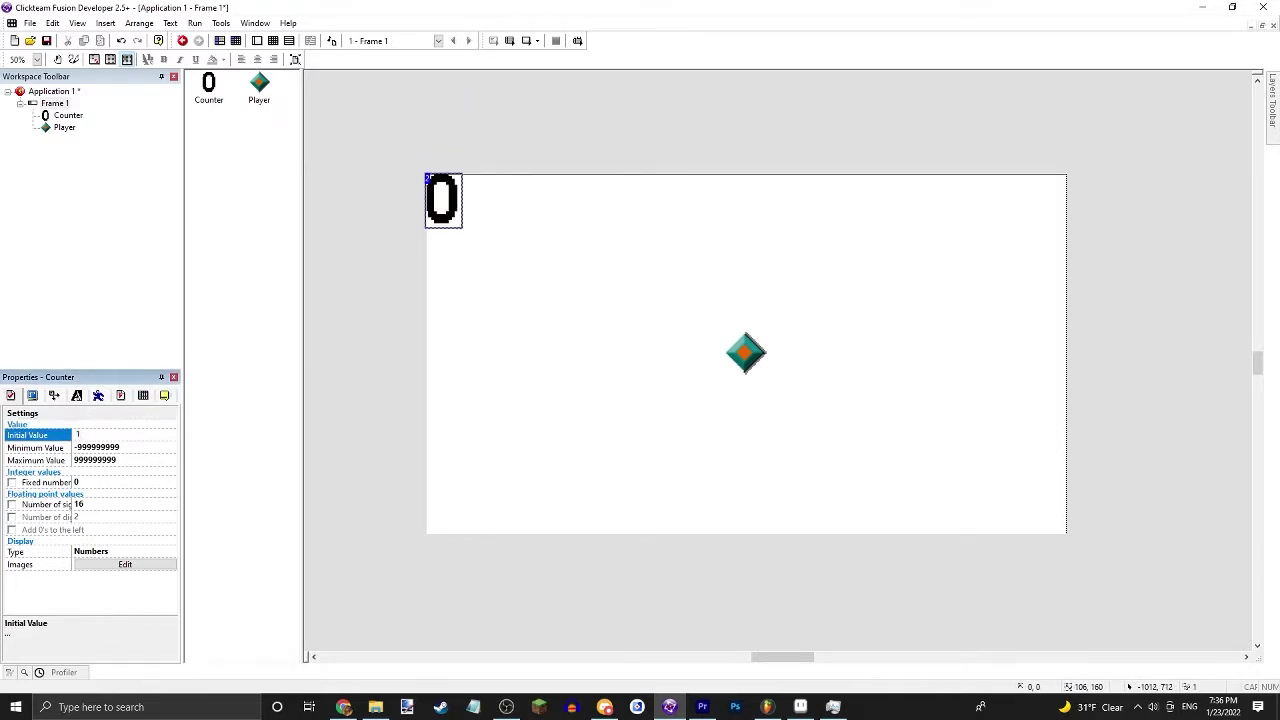
type("100")
key("Return")
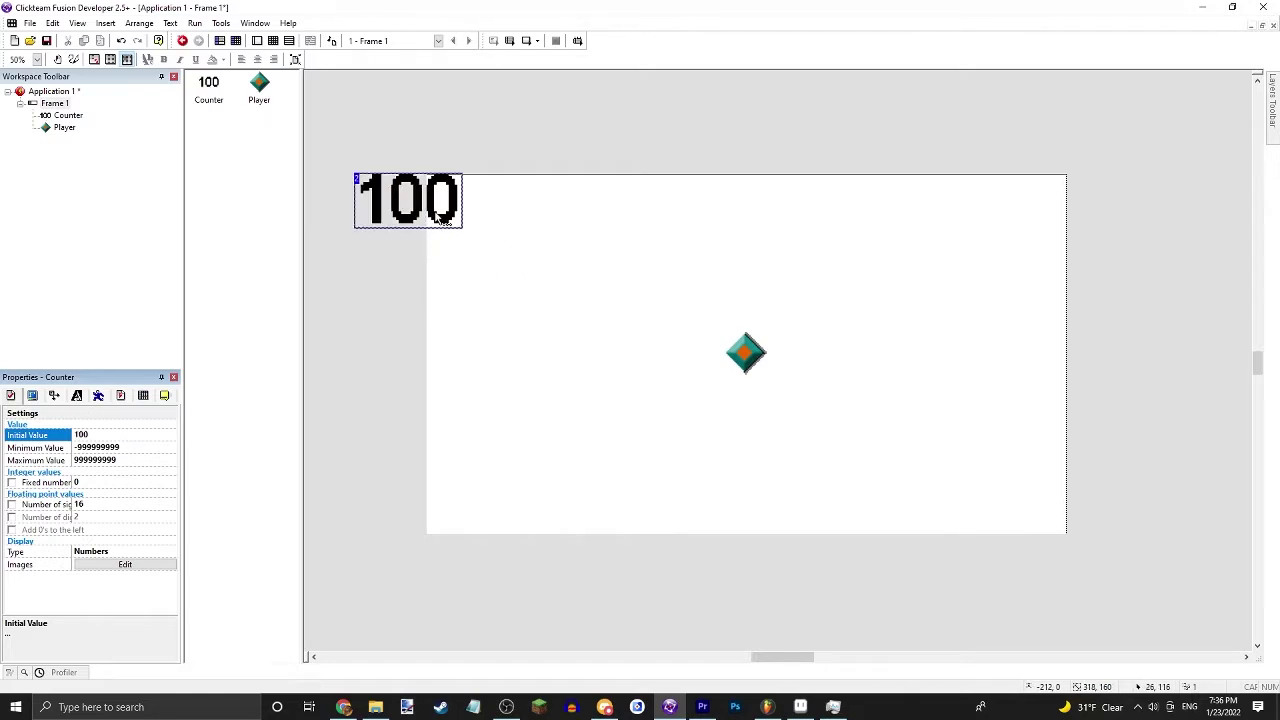
left_click(523, 140)
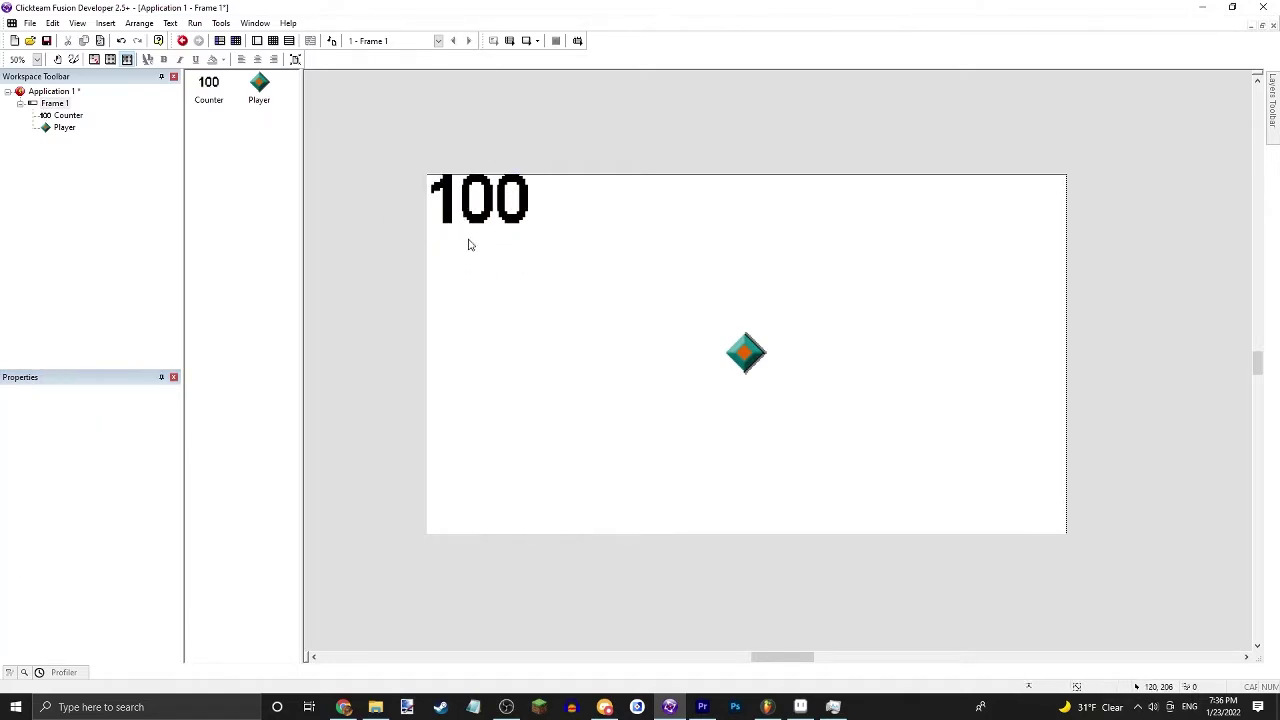
- Add an event that subtracts from the Counter every 1 second
left_click(273, 40)
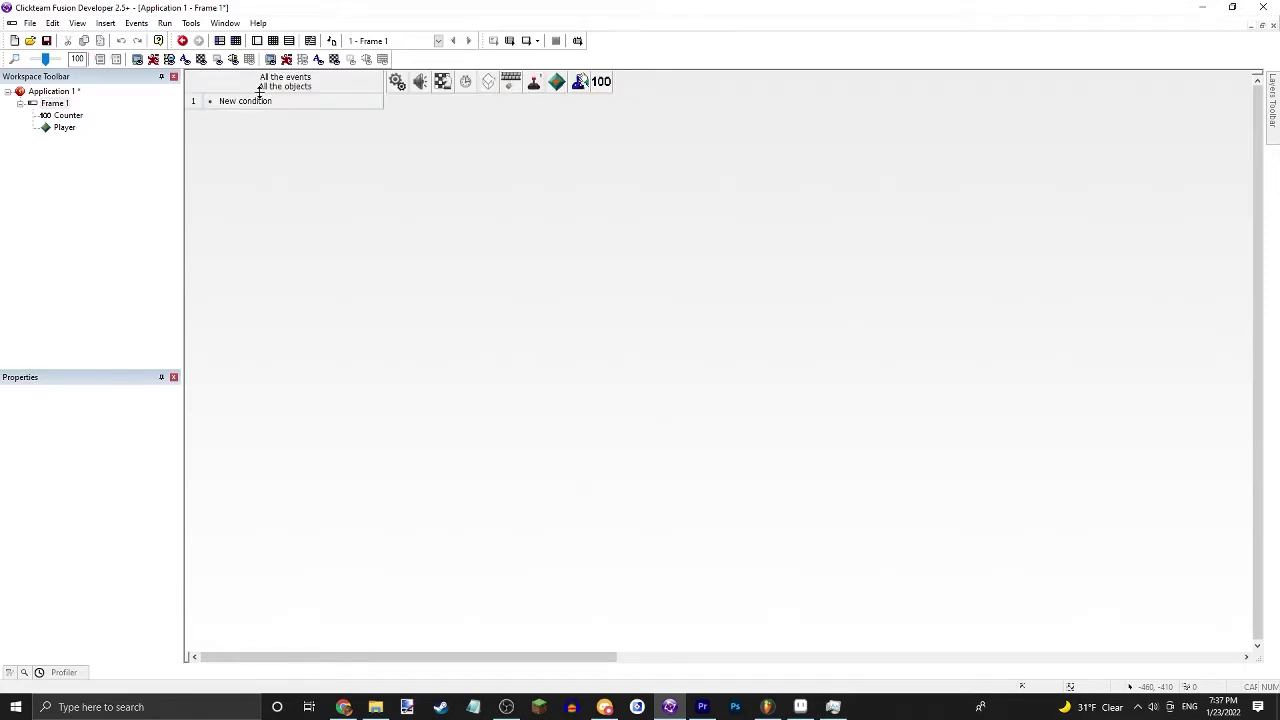
double_click(245, 101)
left_click(634, 227)
left_click(679, 251)
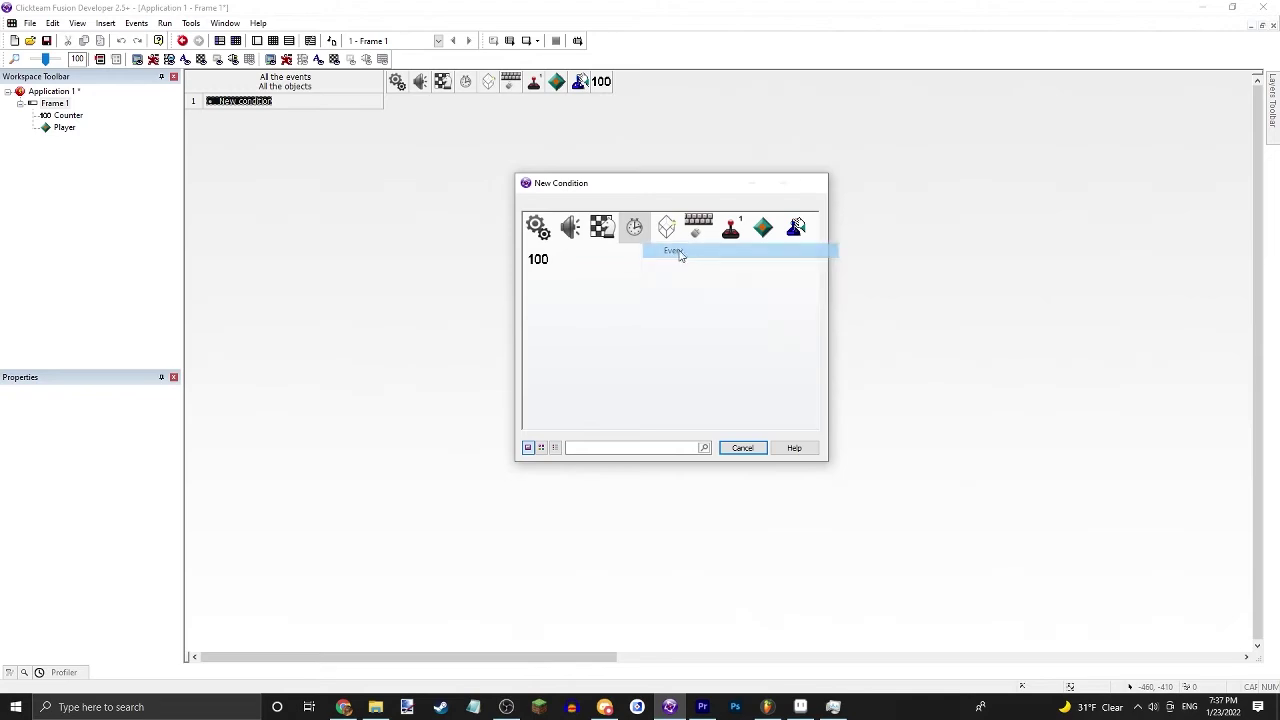
left_click(574, 421)
left_click(600, 104)
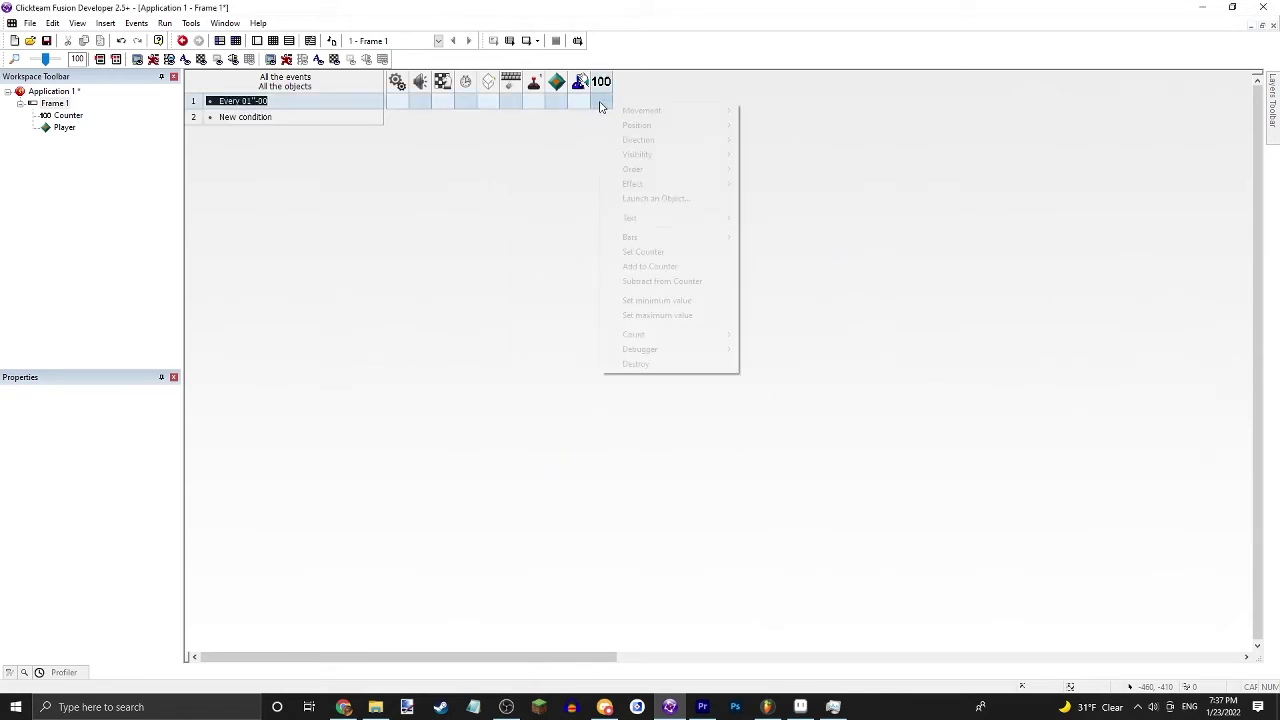
left_click(660, 281)
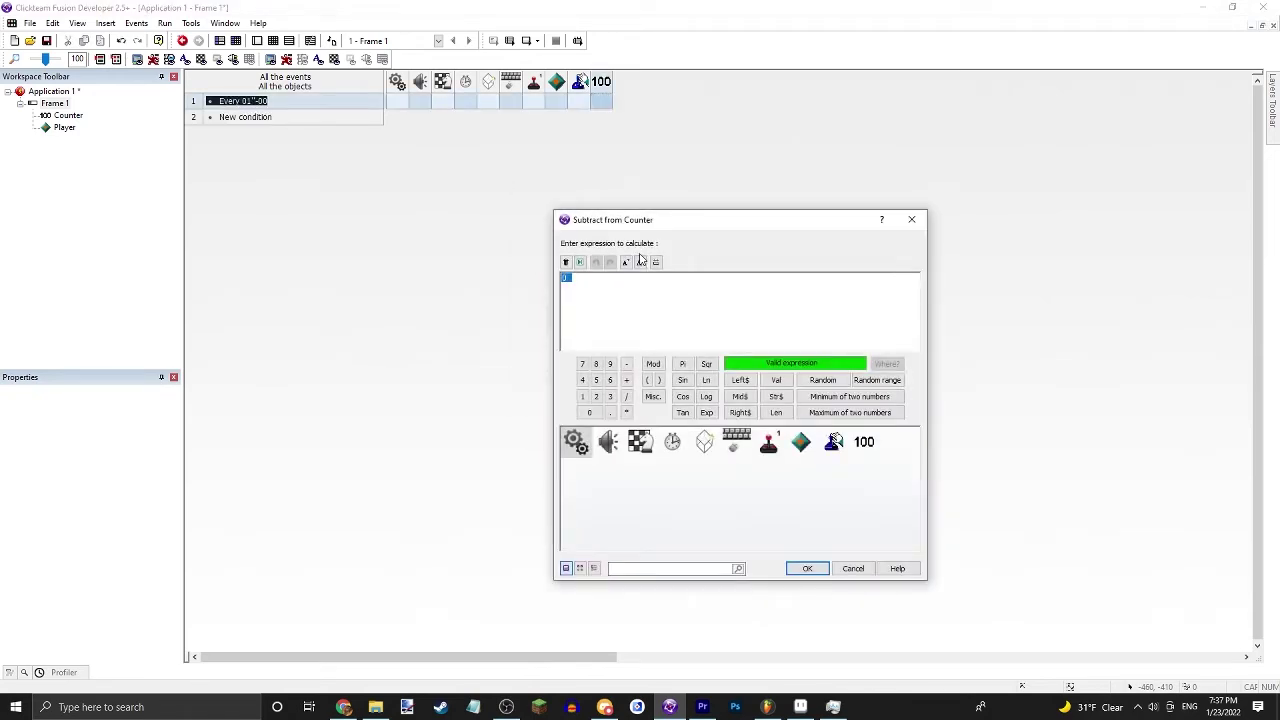
key("Return")
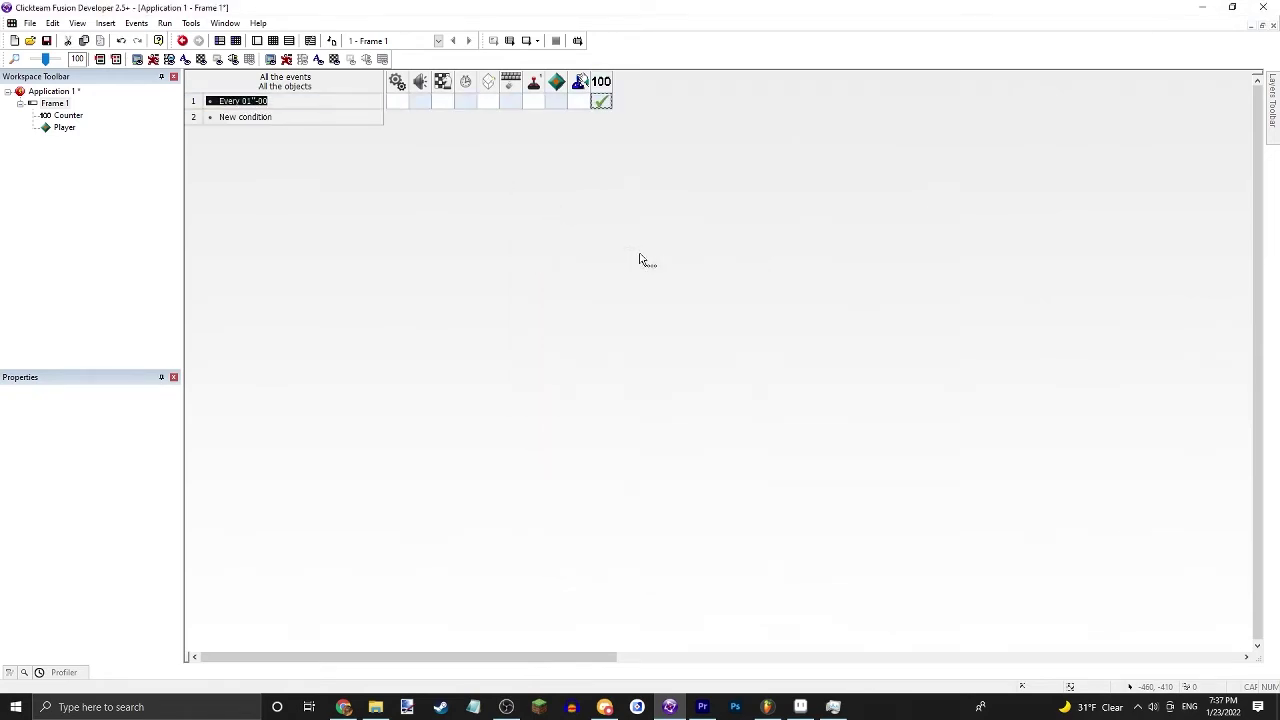
- Add an event creating a Player object when the Counter equals 80, then test-run
left_click(270, 122)
left_click(543, 260)
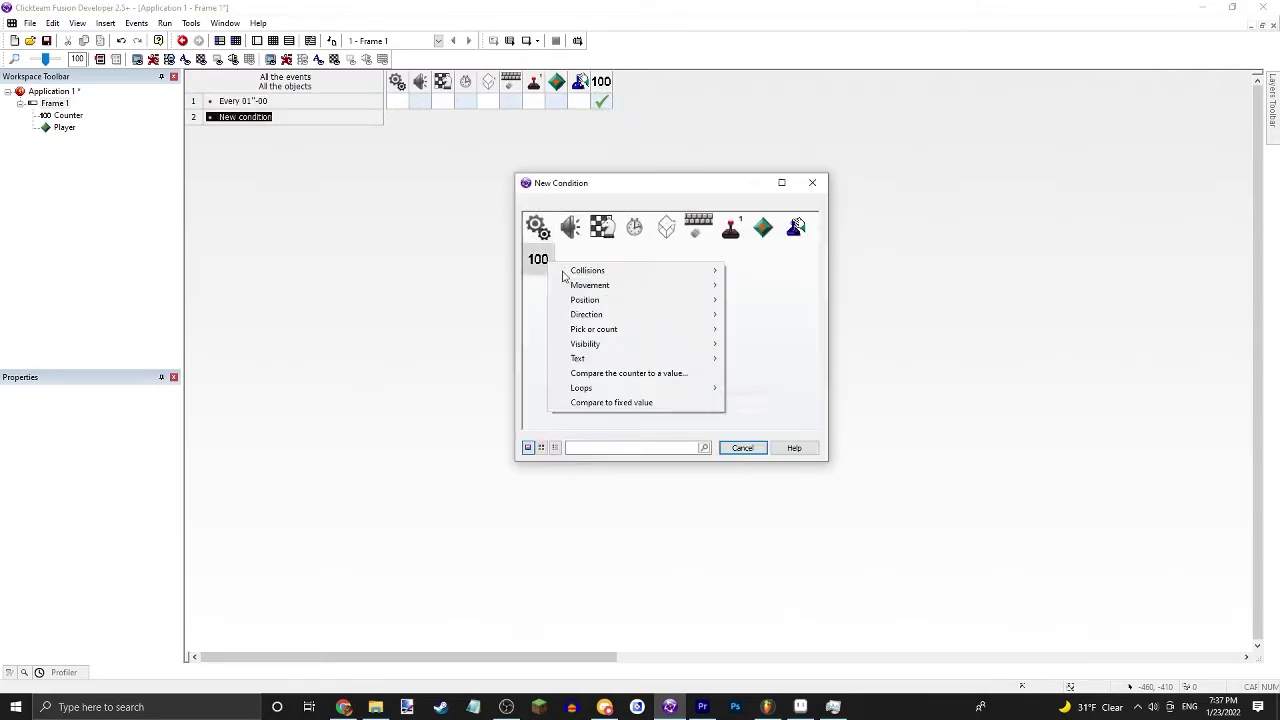
left_click(635, 373)
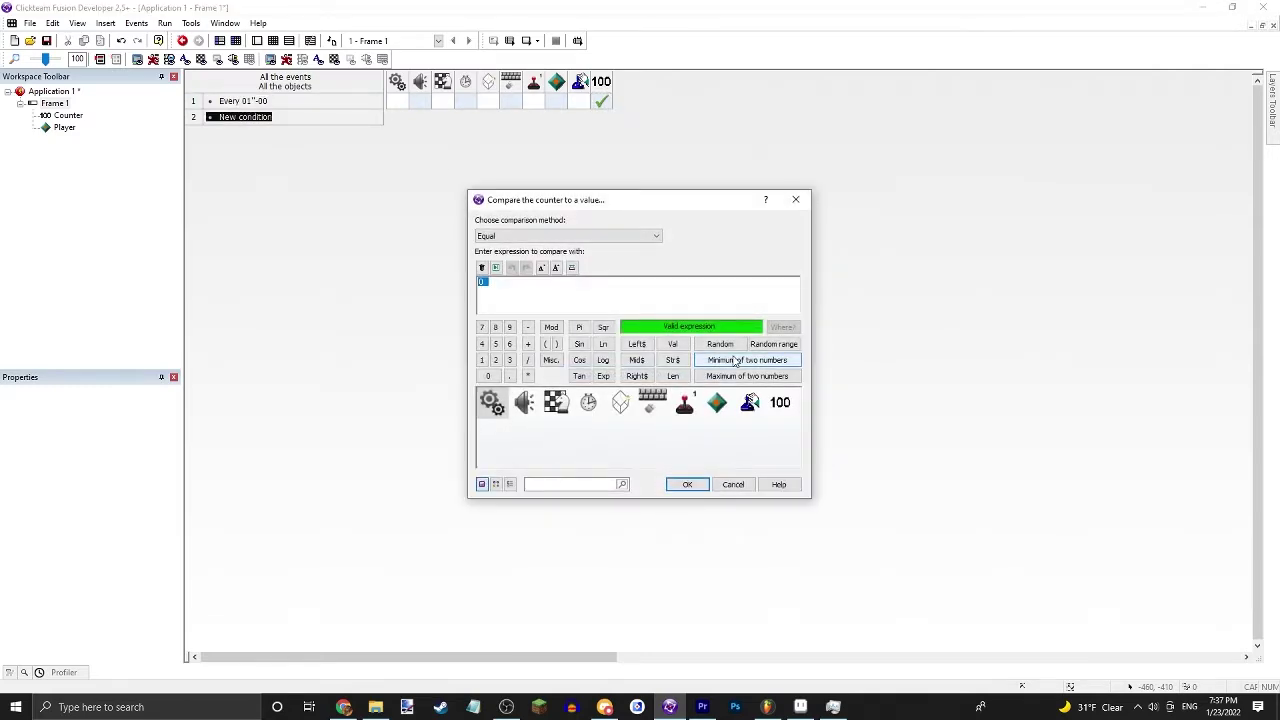
type("80")
key("Return")
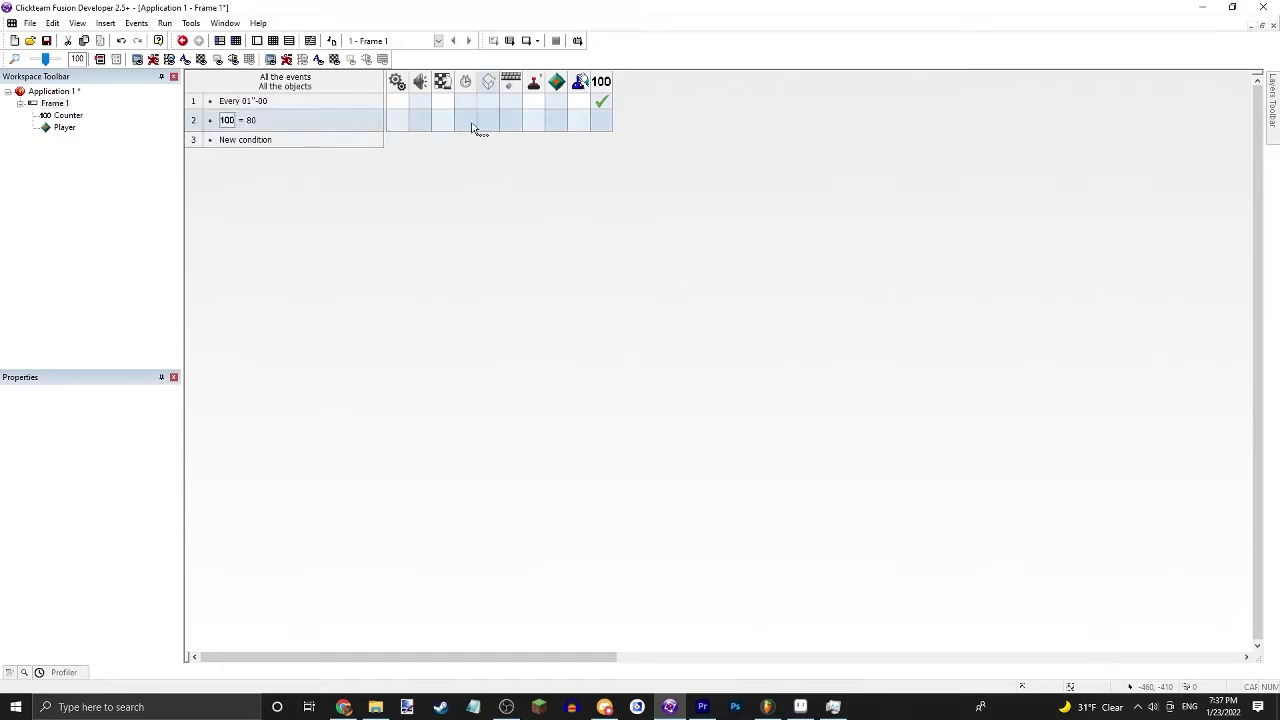
left_click(495, 119)
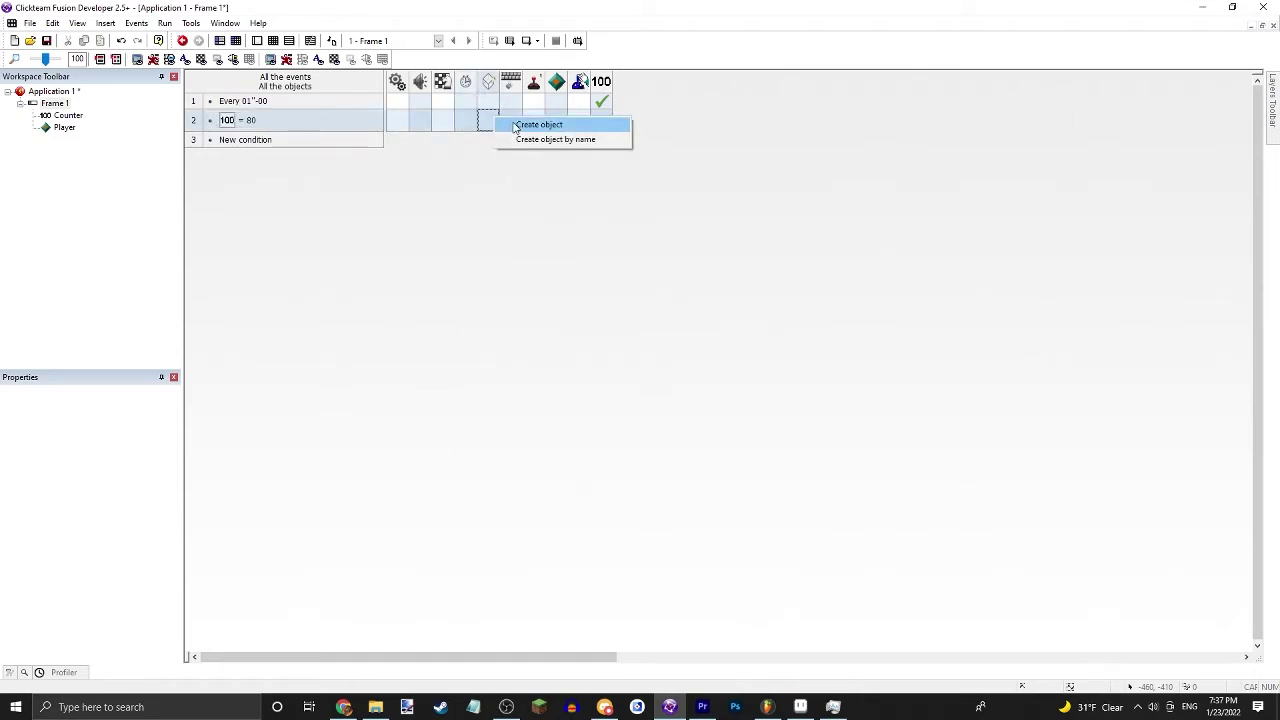
left_click(540, 125)
double_click(623, 298)
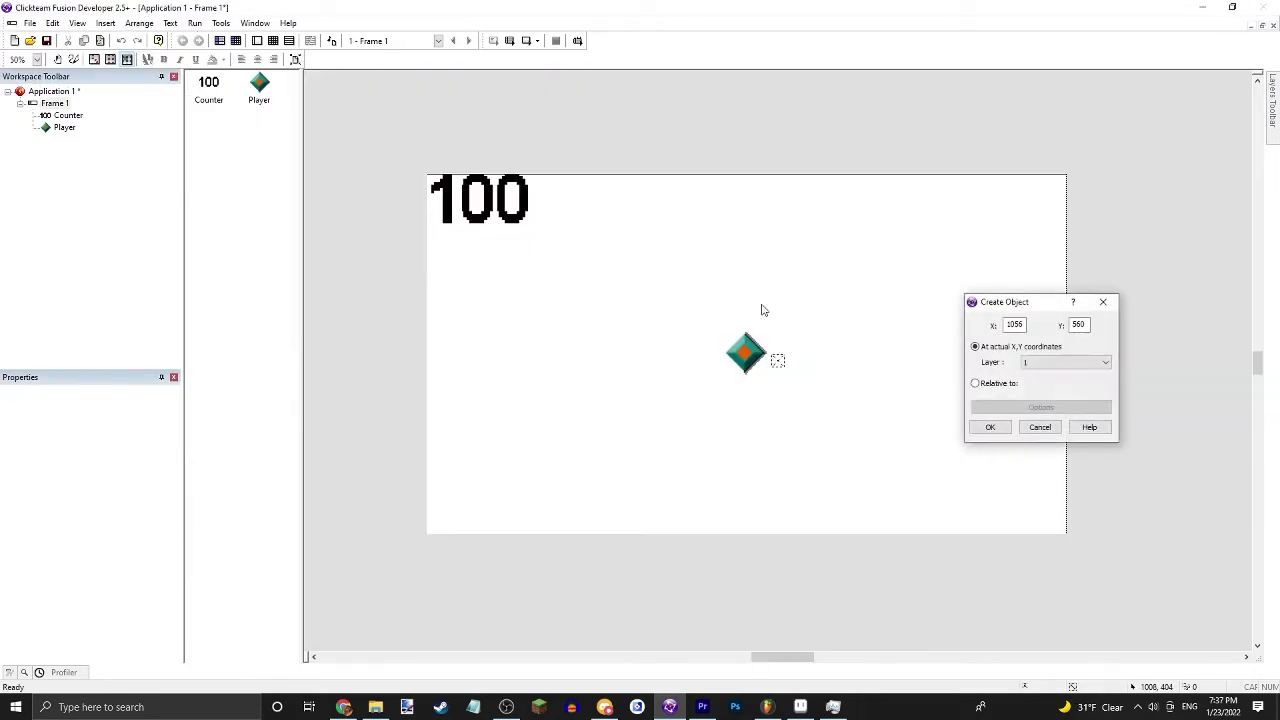
left_click(990, 427)
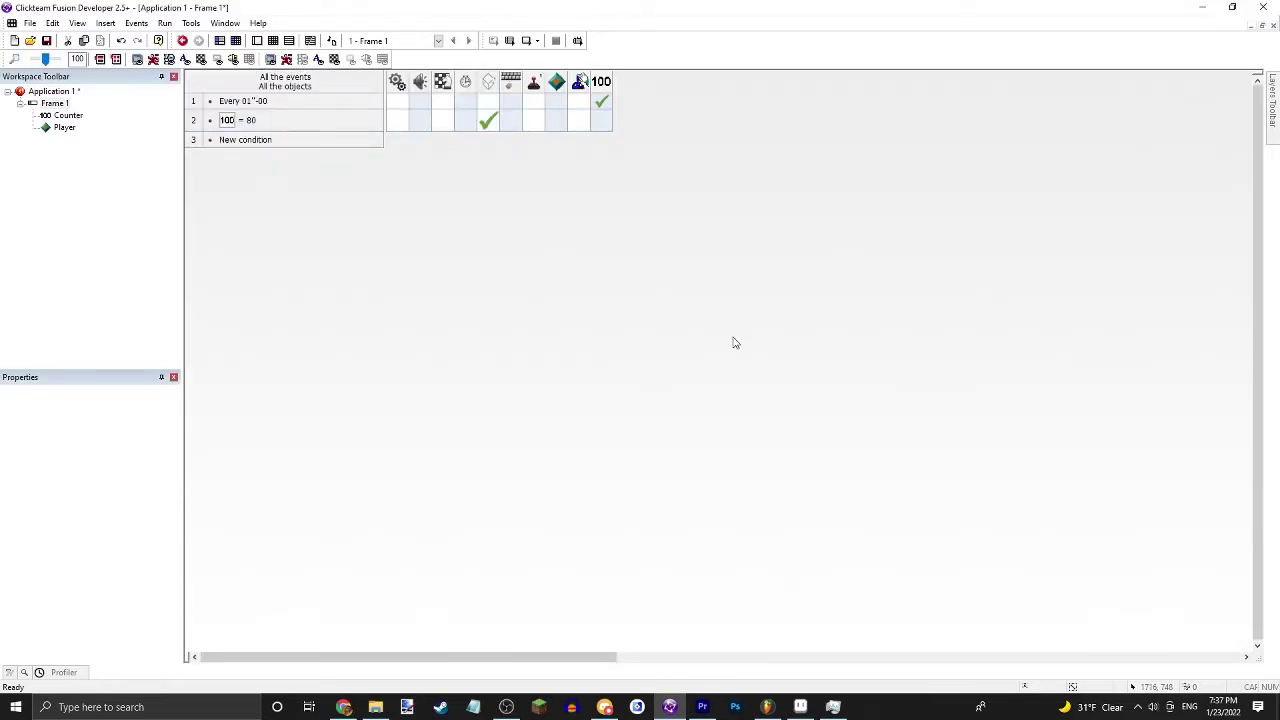
left_click(526, 41)
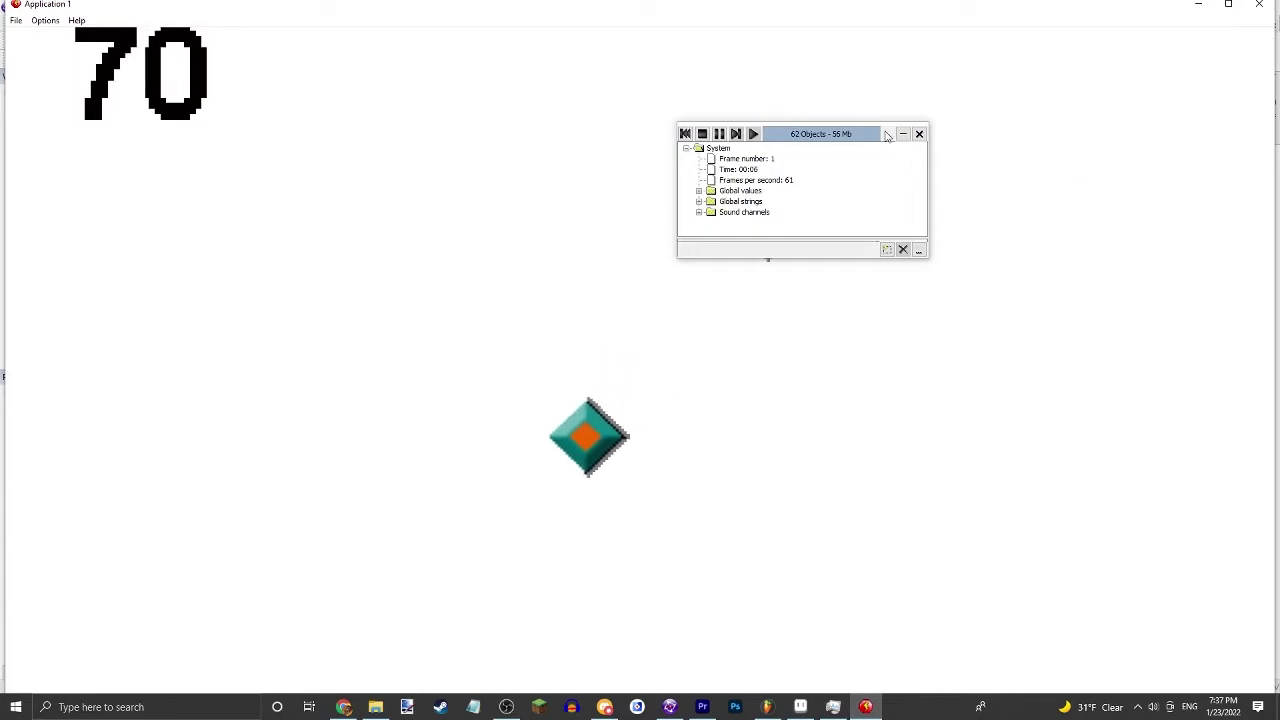
- Move the debugger aside while the game counts down, then close the game window
left_click_drag(881, 133, 1163, 140)
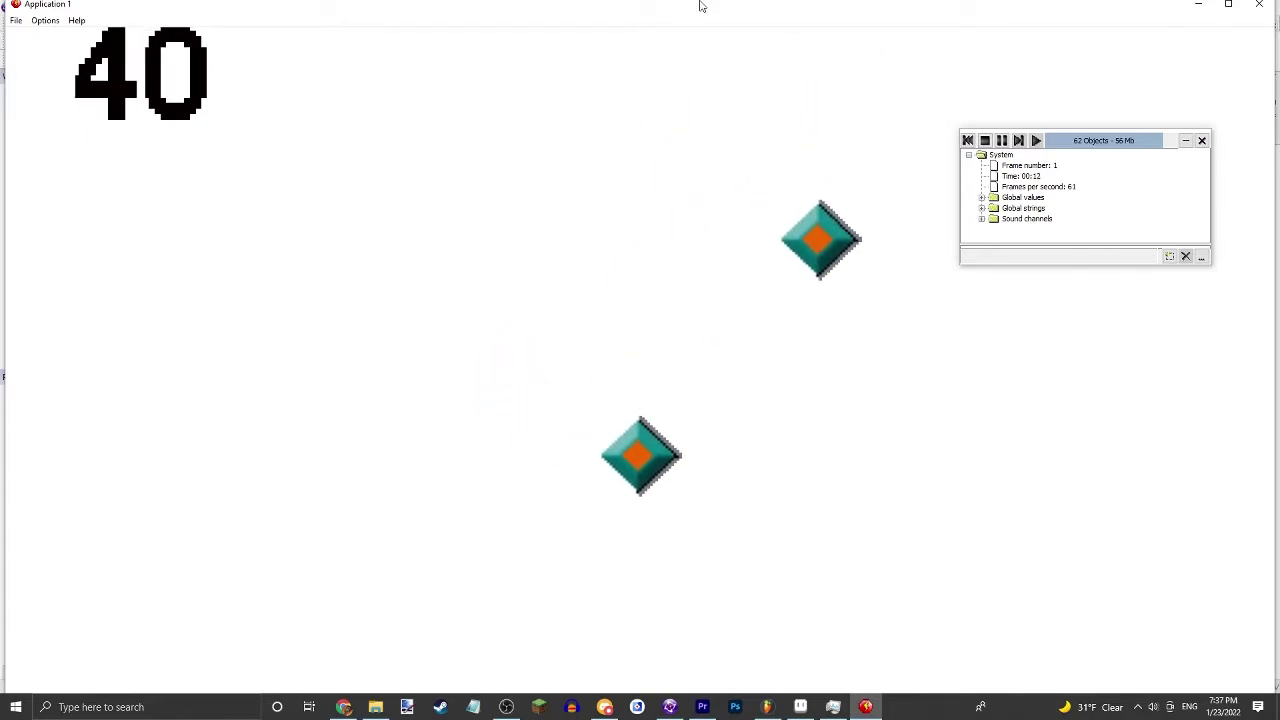
left_click(1259, 4)
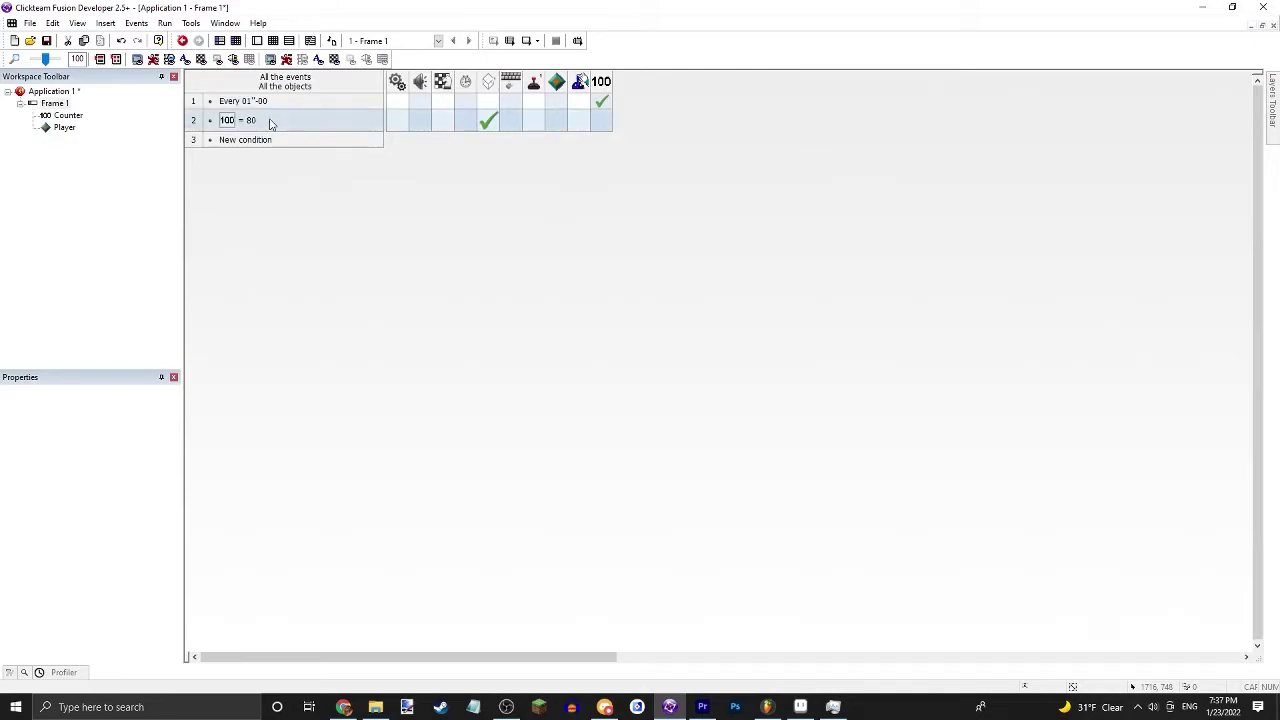
- Clear the 'count' search and insert a Backdrop object on the frame near the Player
left_click(252, 41)
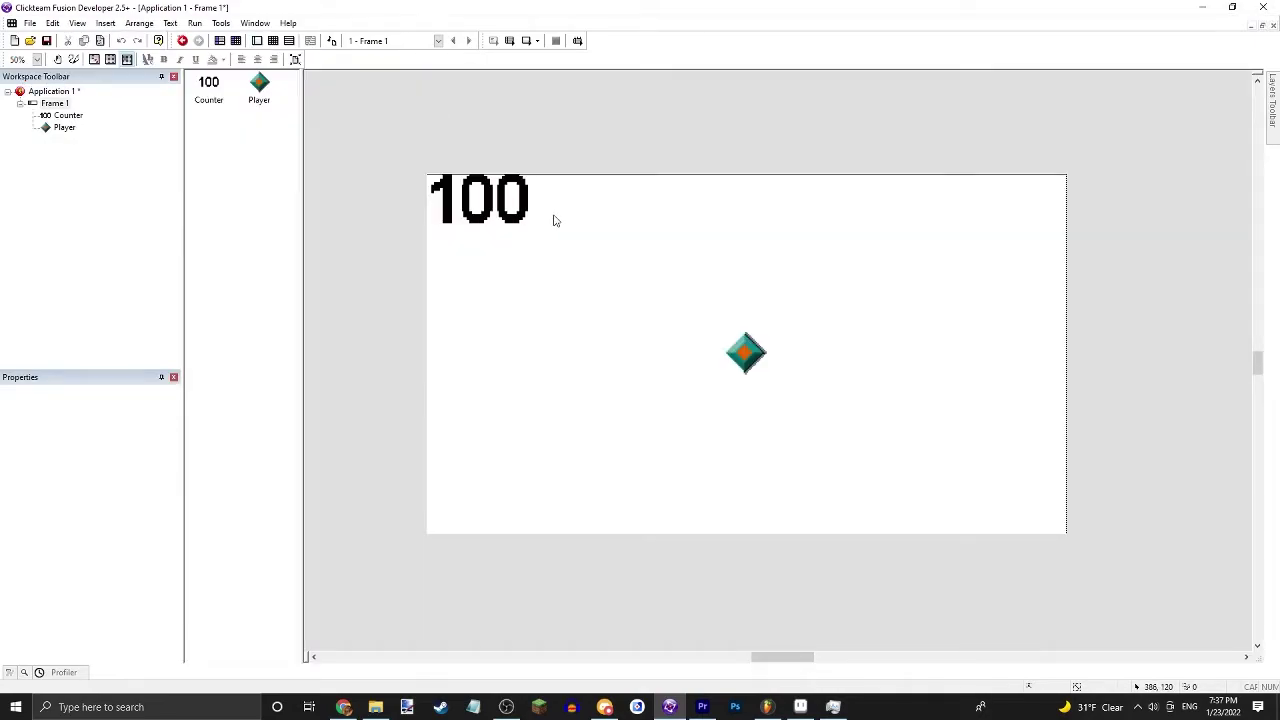
double_click(554, 216)
type("count")
double_click(542, 203)
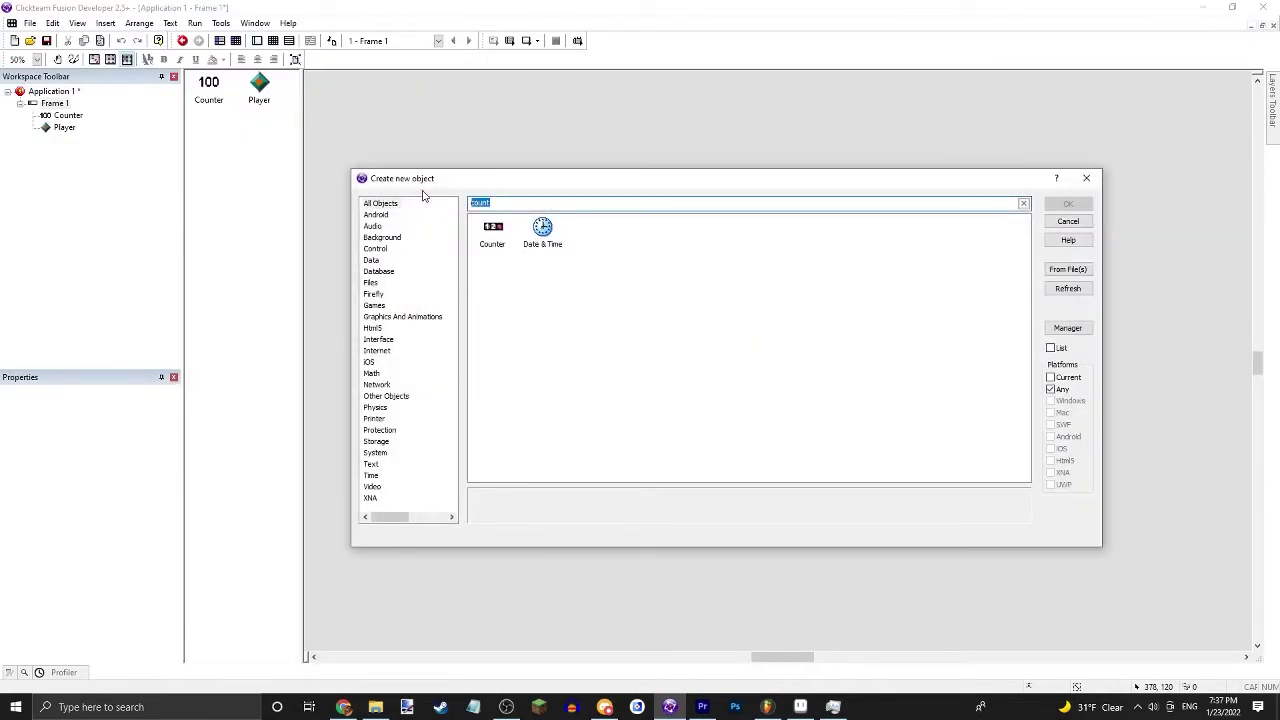
key("BackSpace")
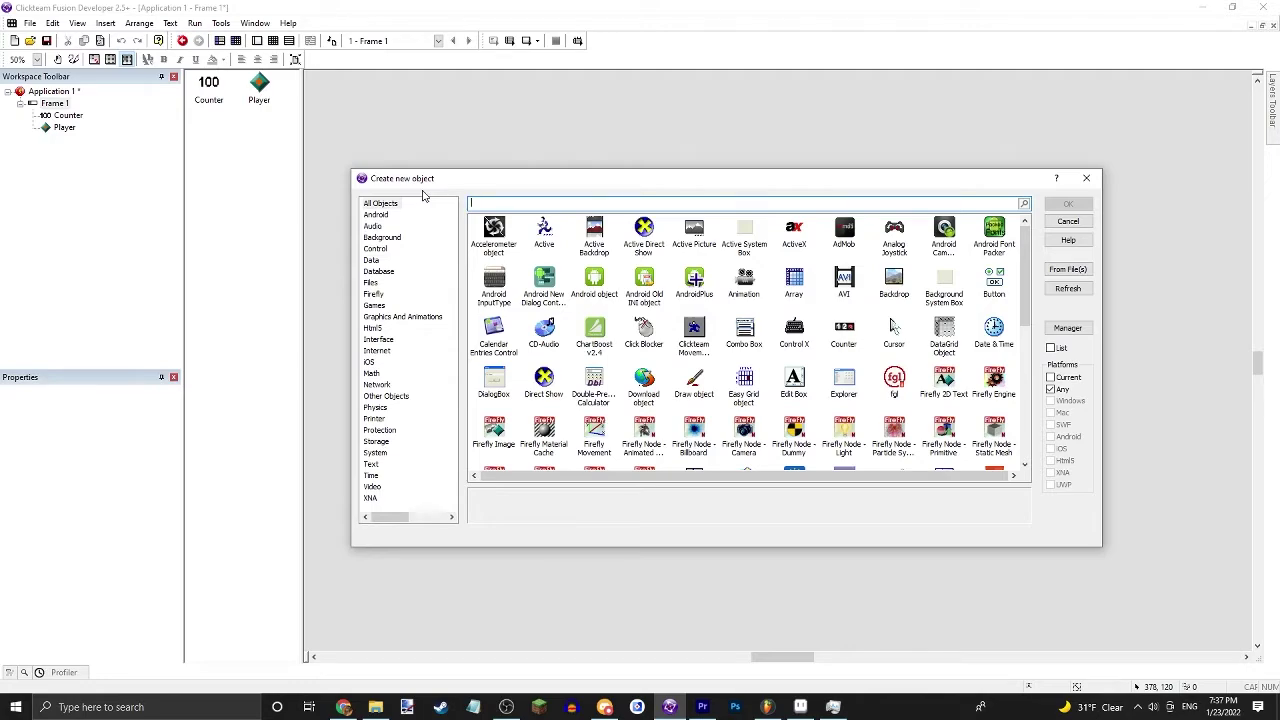
double_click(879, 276)
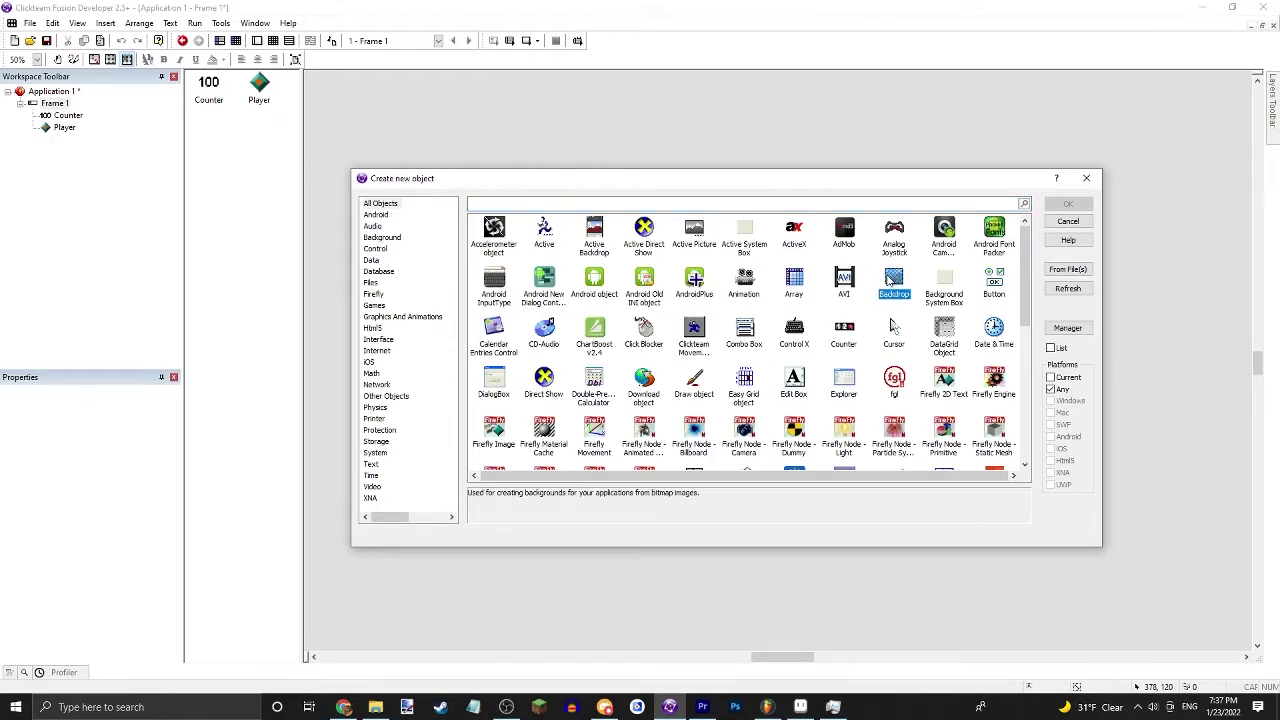
left_click(687, 307)
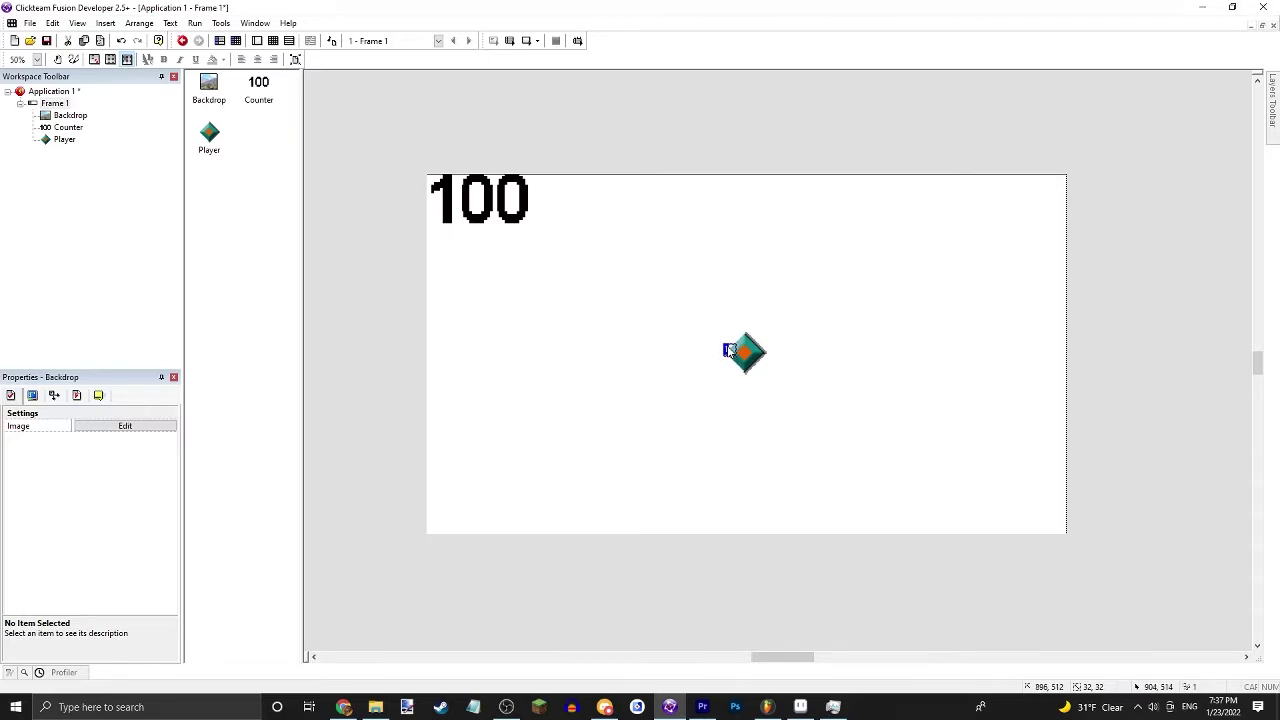
- Position the Backdrop below and left of the Player and show its Size/Position properties
left_click_drag(744, 352, 746, 365)
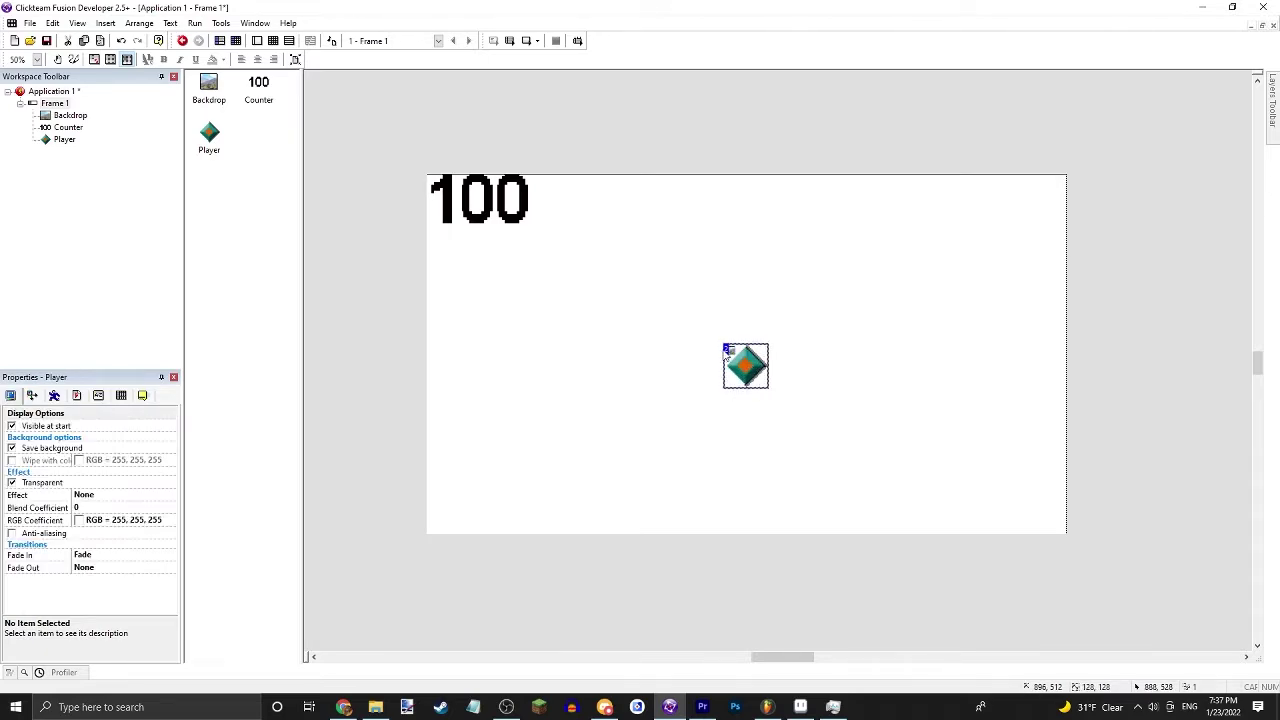
left_click(730, 350)
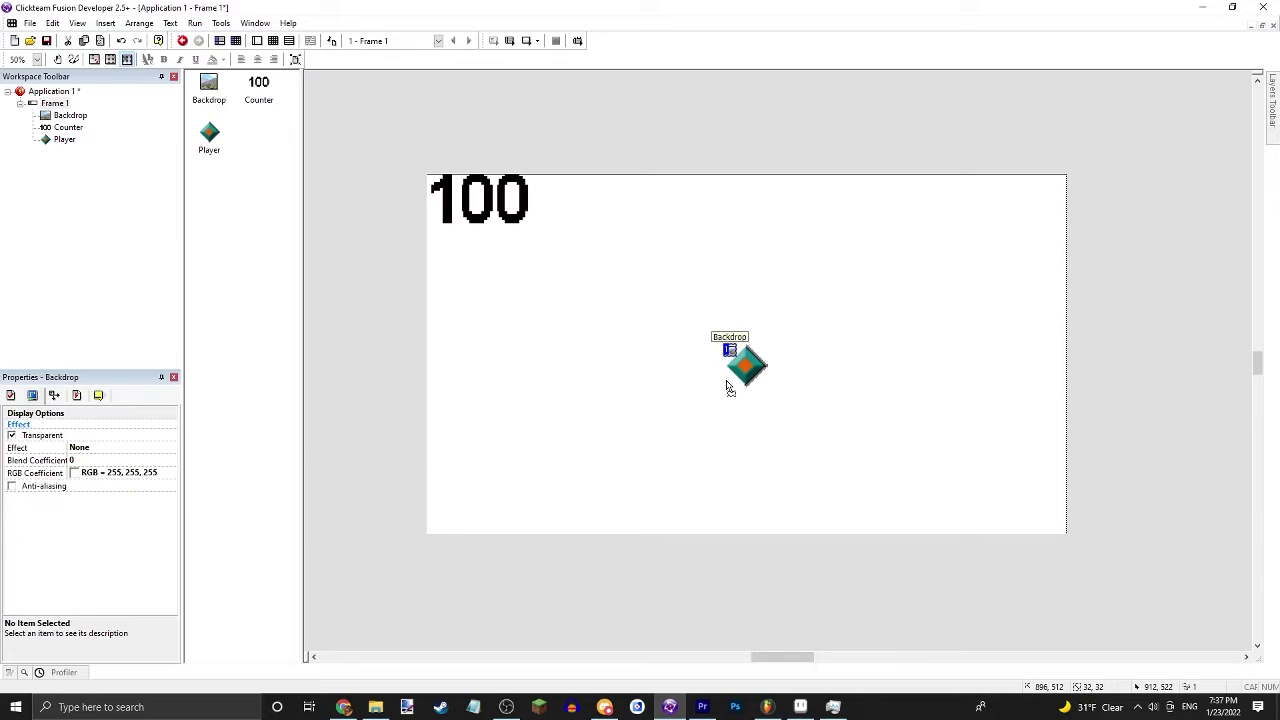
left_click_drag(723, 378, 679, 378)
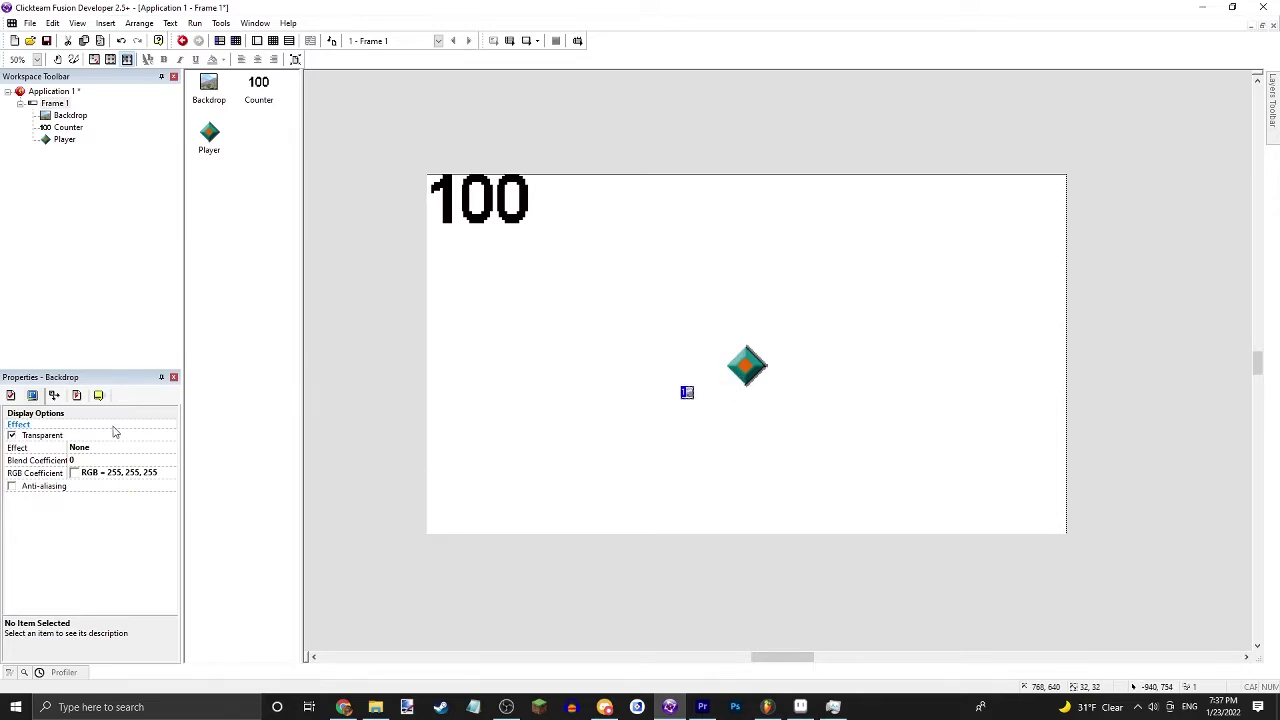
left_click(11, 395)
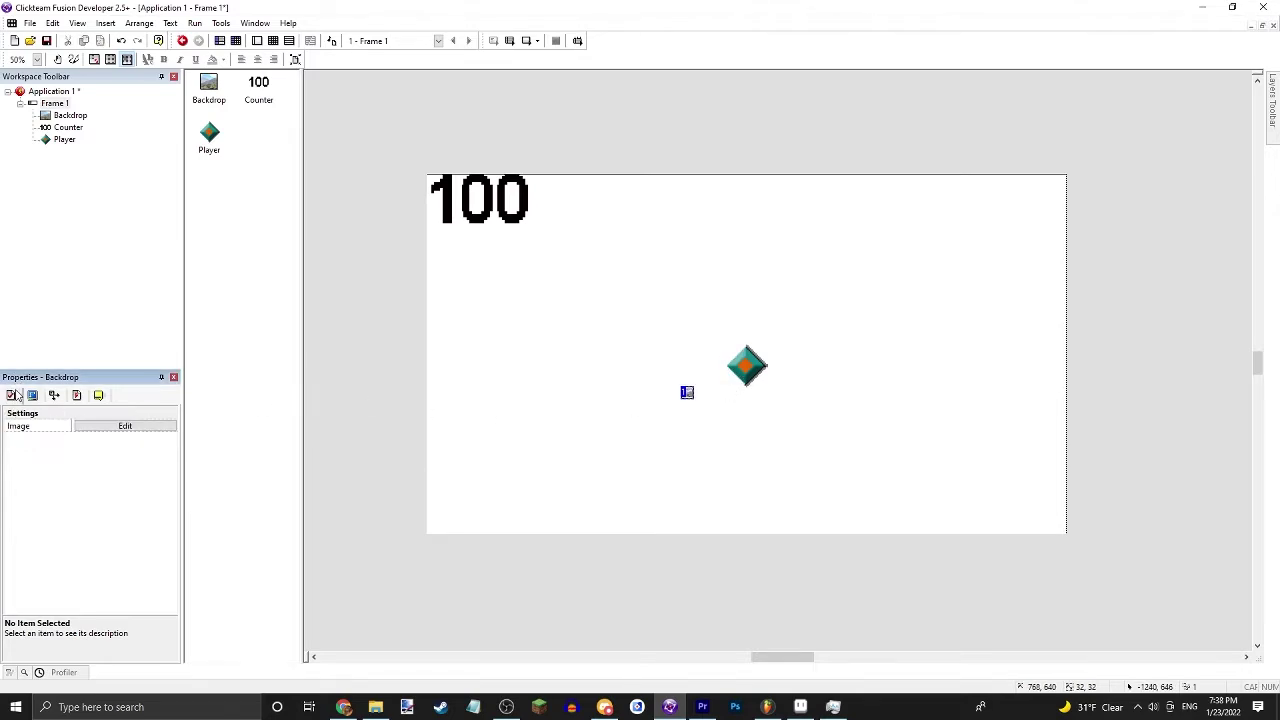
left_click(77, 396)
left_click(55, 396)
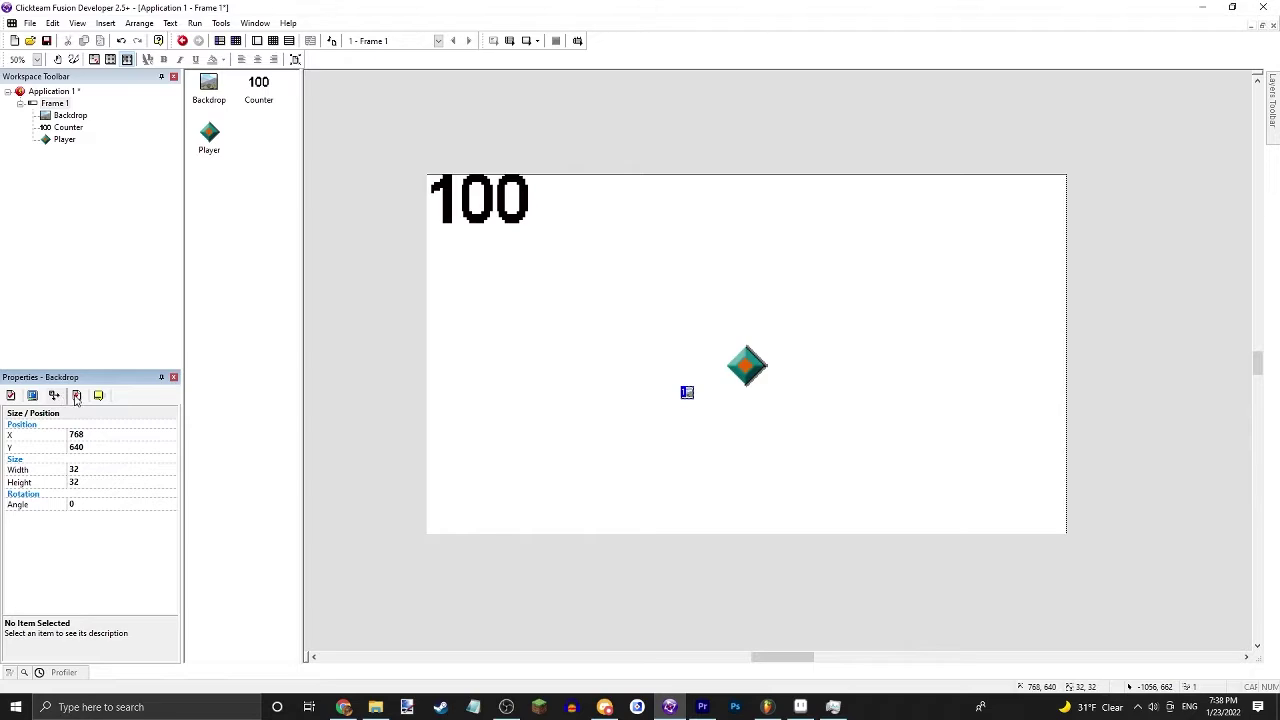
left_click(687, 394)
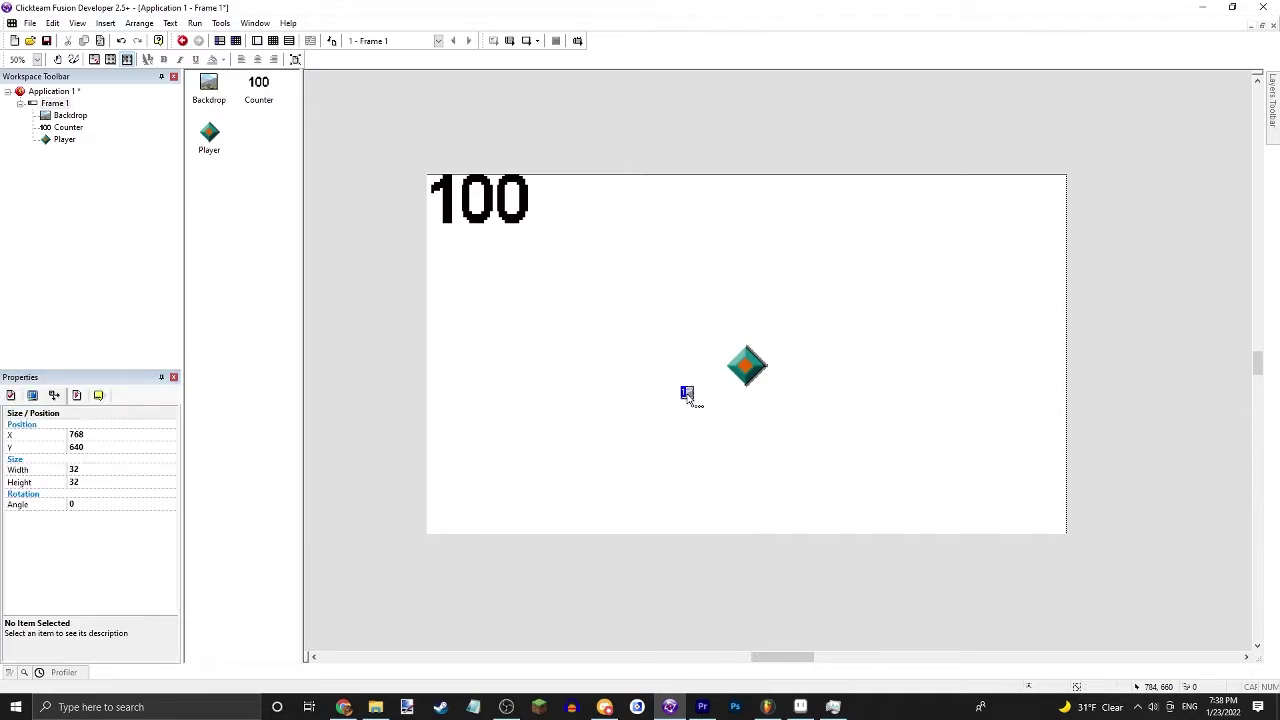
left_click(140, 470)
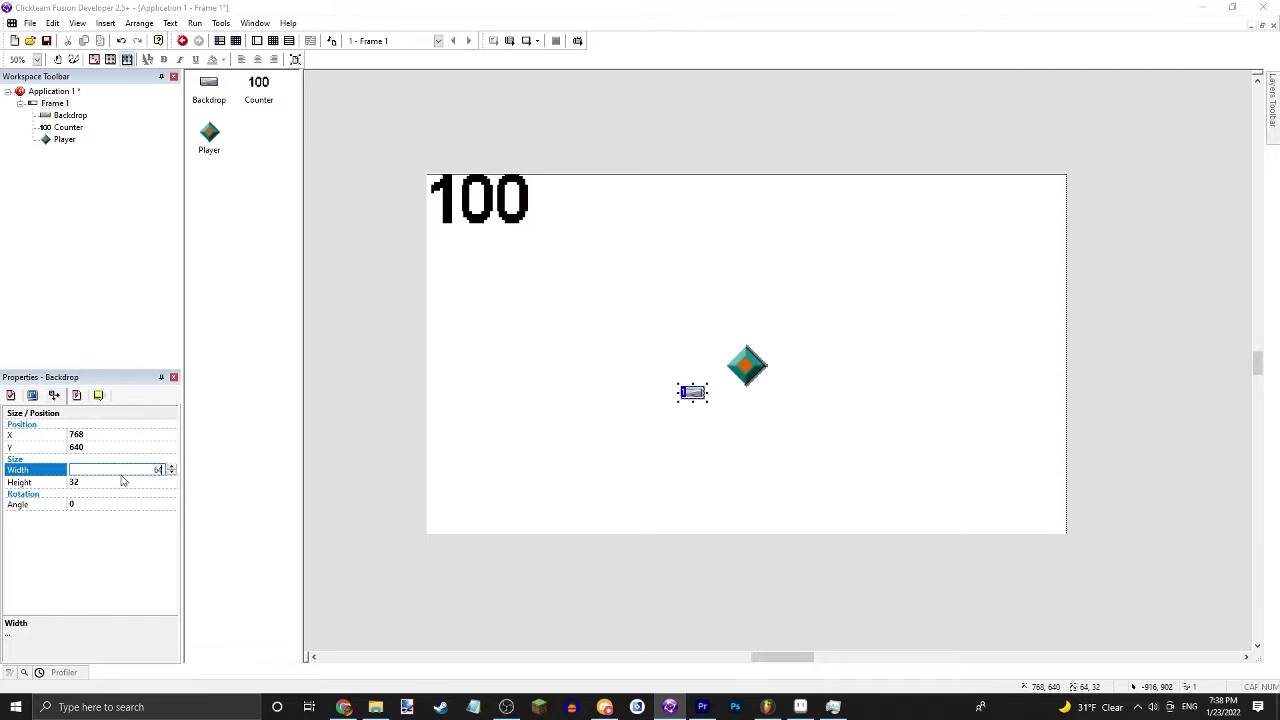
left_click(120, 482)
left_click(673, 421)
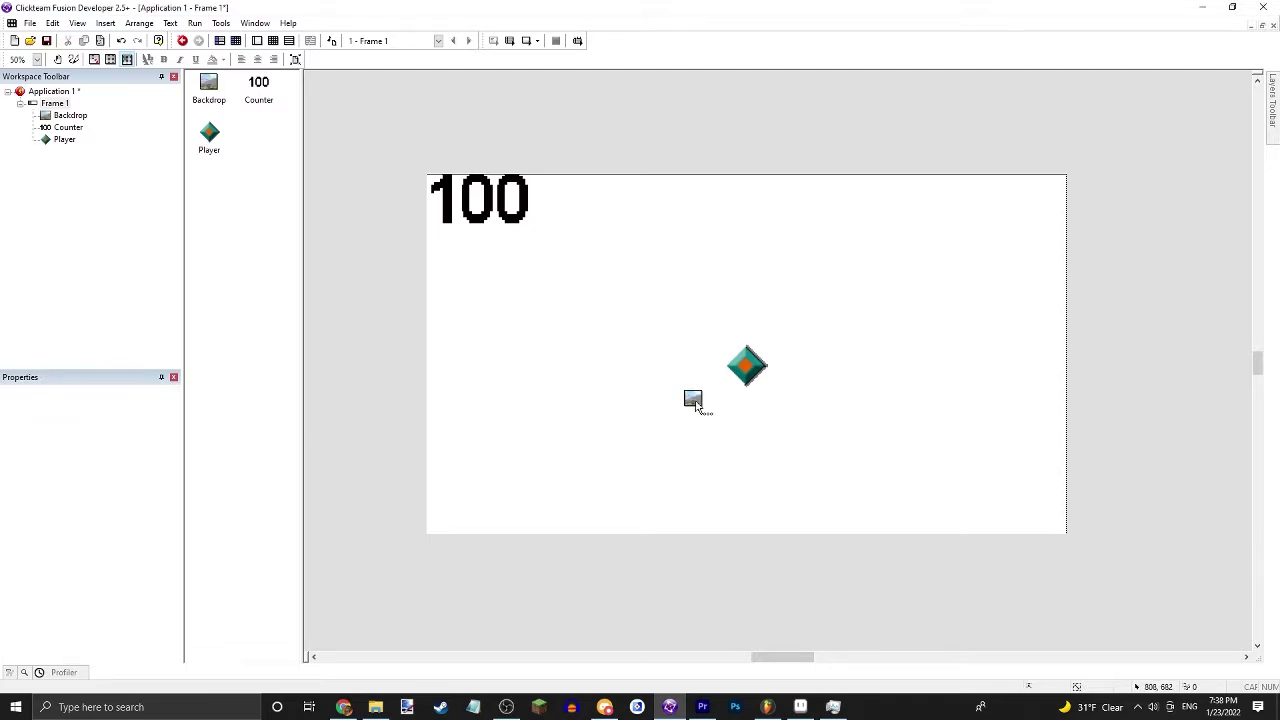
- Set the Backdrop's width and height to 128 and open its image for editing
left_click(695, 402)
left_click(85, 469)
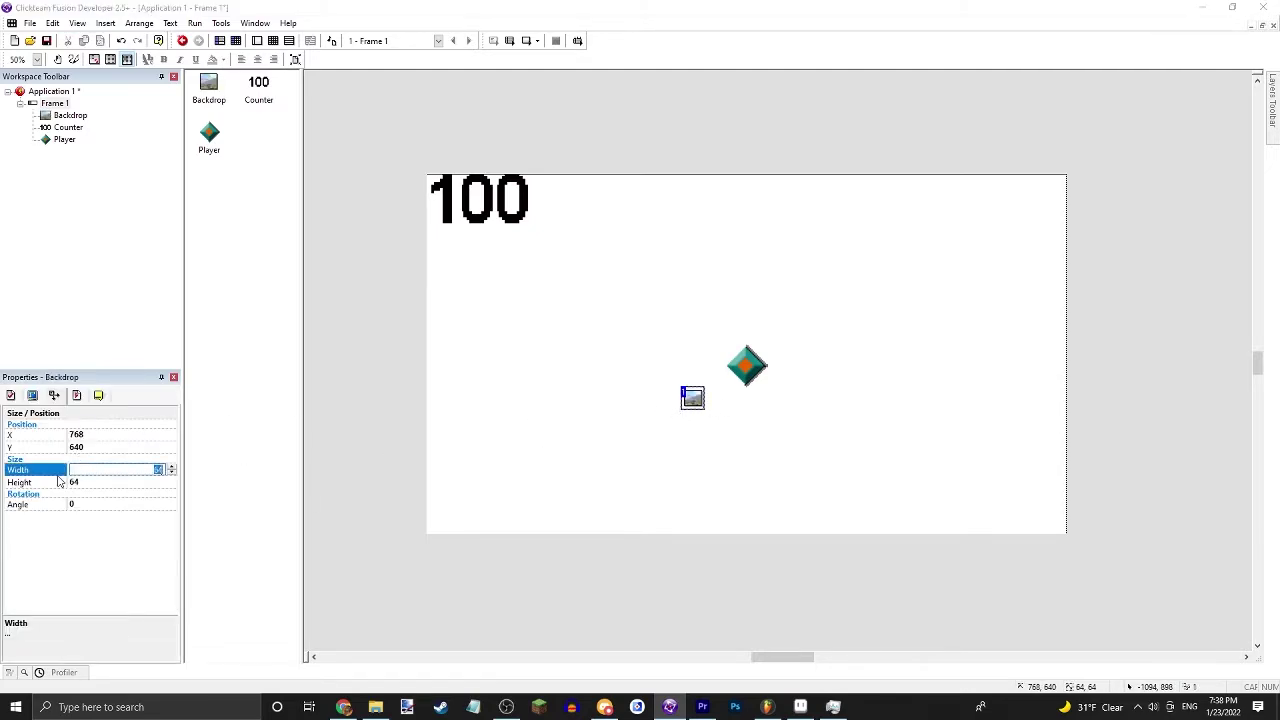
type("128")
left_click(75, 483)
type("12")
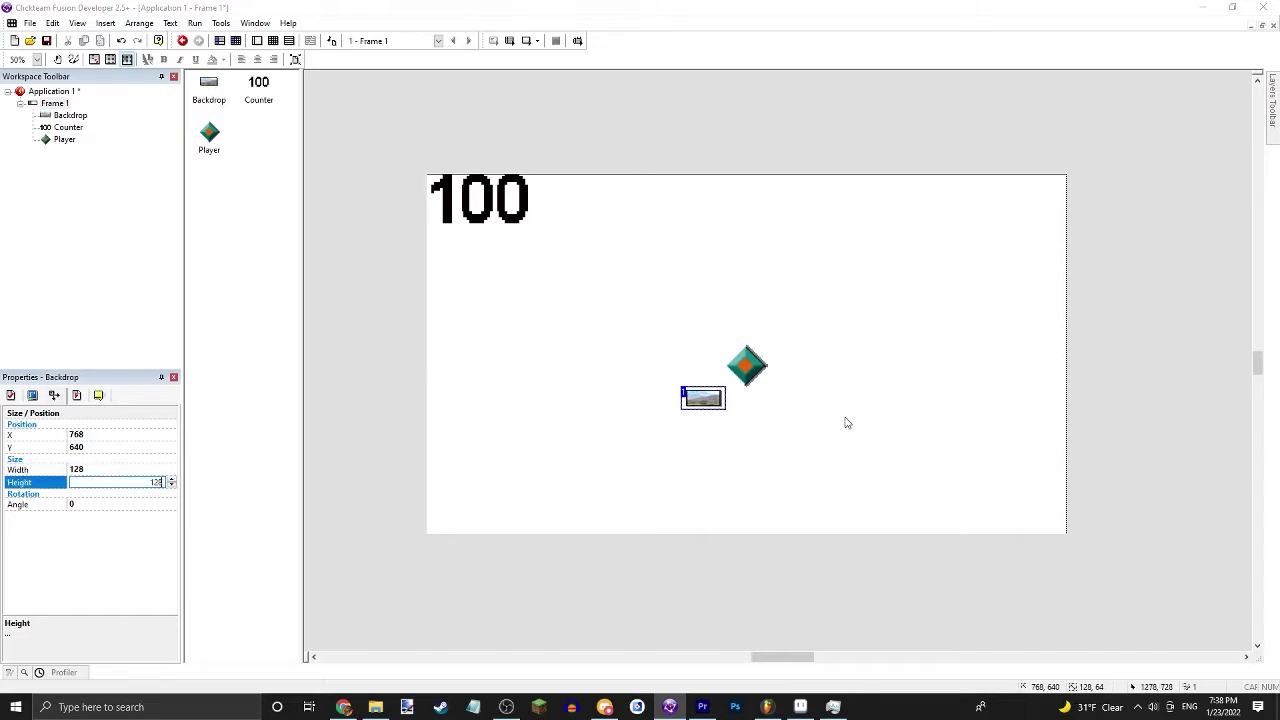
left_click(686, 472)
double_click(708, 418)
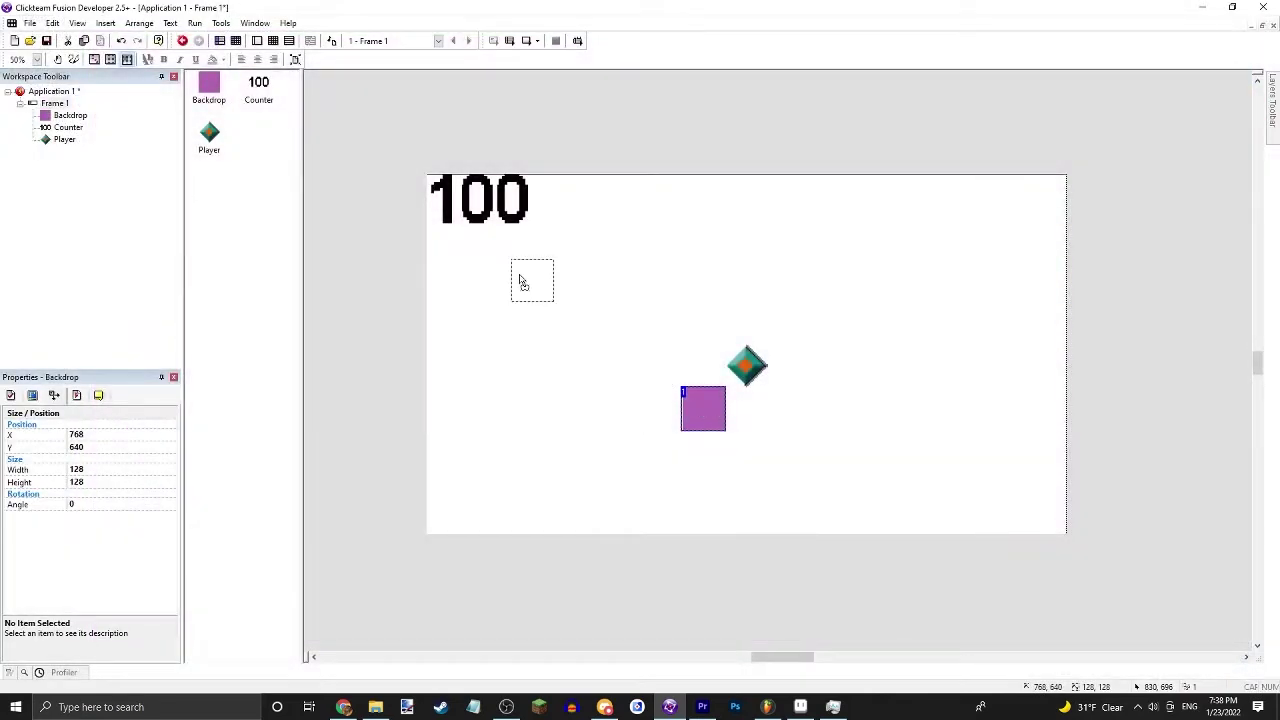
- Move the Backdrop to the frame's top-left corner (0, 0) and the 100 Counter above the frame
left_click_drag(521, 283, 435, 198)
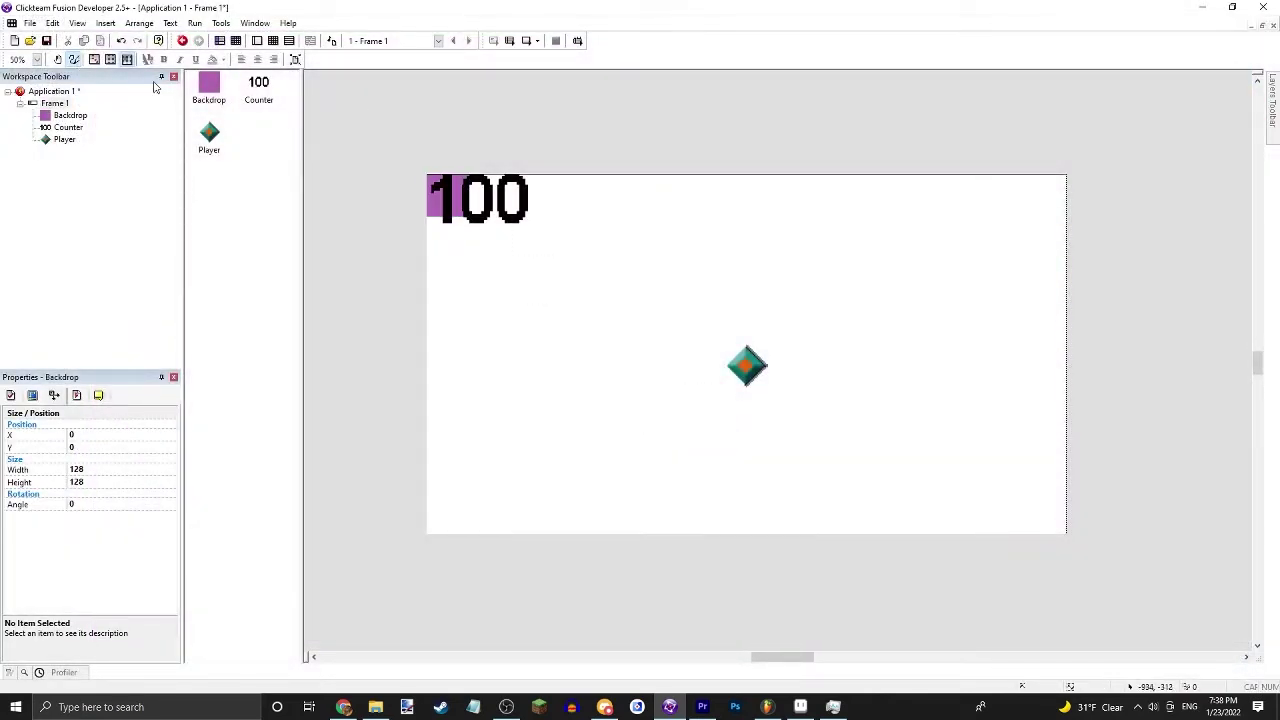
mouse_move(209, 88)
left_mouse_down()
mouse_move(500, 200)
mouse_move(1000, 215)
mouse_move(875, 196)
mouse_move(1040, 240)
mouse_move(985, 257)
mouse_move(1000, 262)
mouse_move(732, 268)
mouse_move(577, 252)
mouse_move(510, 475)
mouse_move(419, 528)
mouse_move(450, 535)
mouse_move(620, 420)
mouse_move(576, 410)
mouse_move(728, 410)
mouse_move(704, 536)
mouse_move(704, 452)
mouse_move(883, 391)
mouse_move(917, 536)
mouse_move(880, 380)
mouse_move(1090, 470)
mouse_move(1127, 517)
mouse_move(1101, 544)
left_mouse_up()
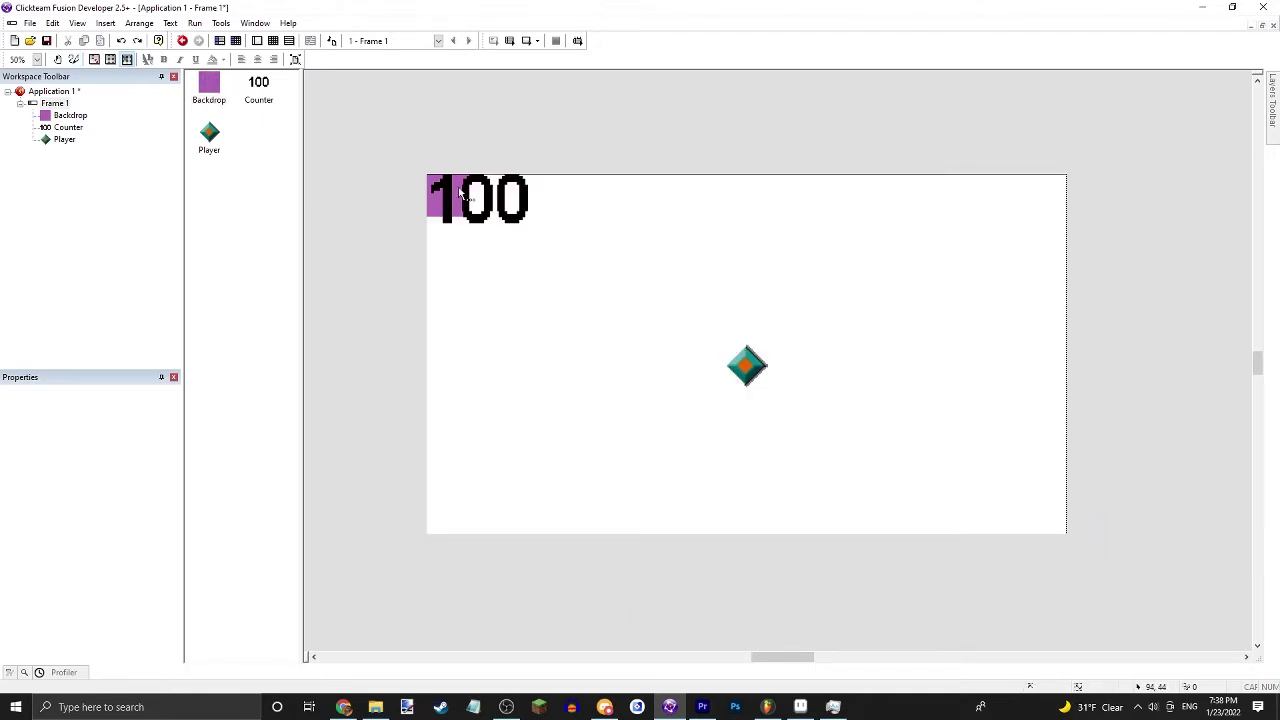
left_click(441, 219)
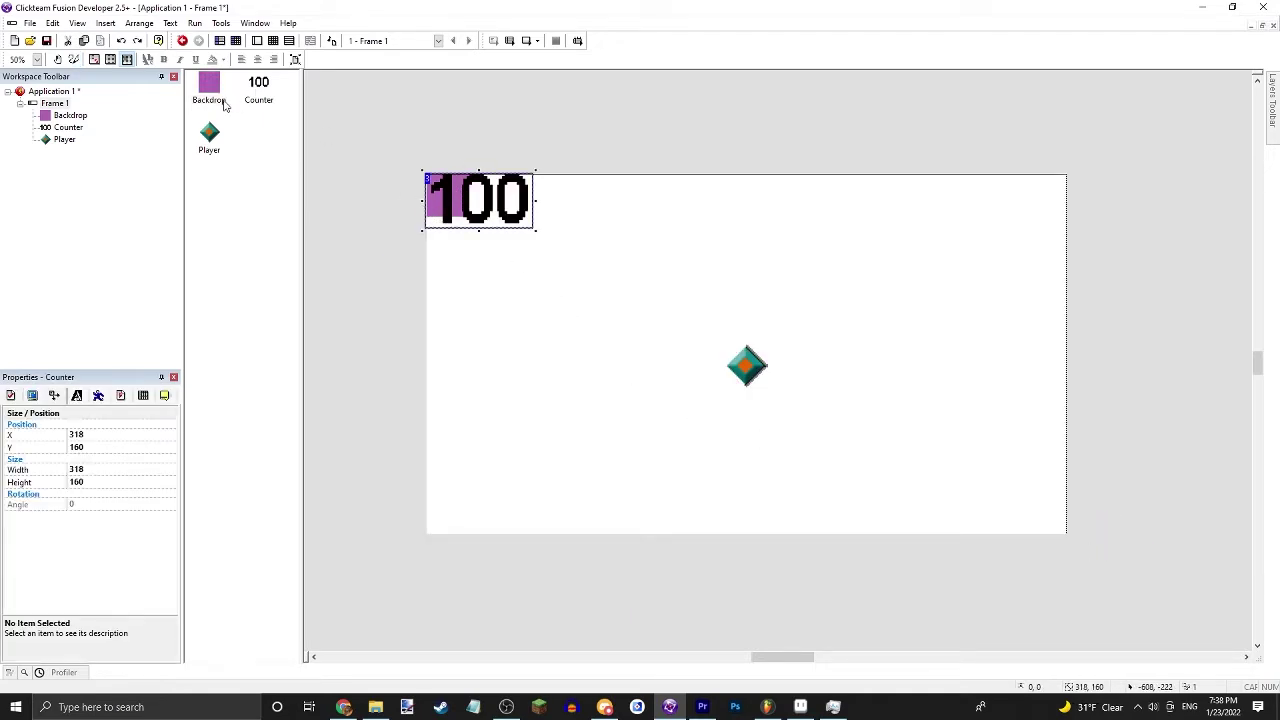
left_click_drag(463, 133, 463, 134)
left_click(460, 208)
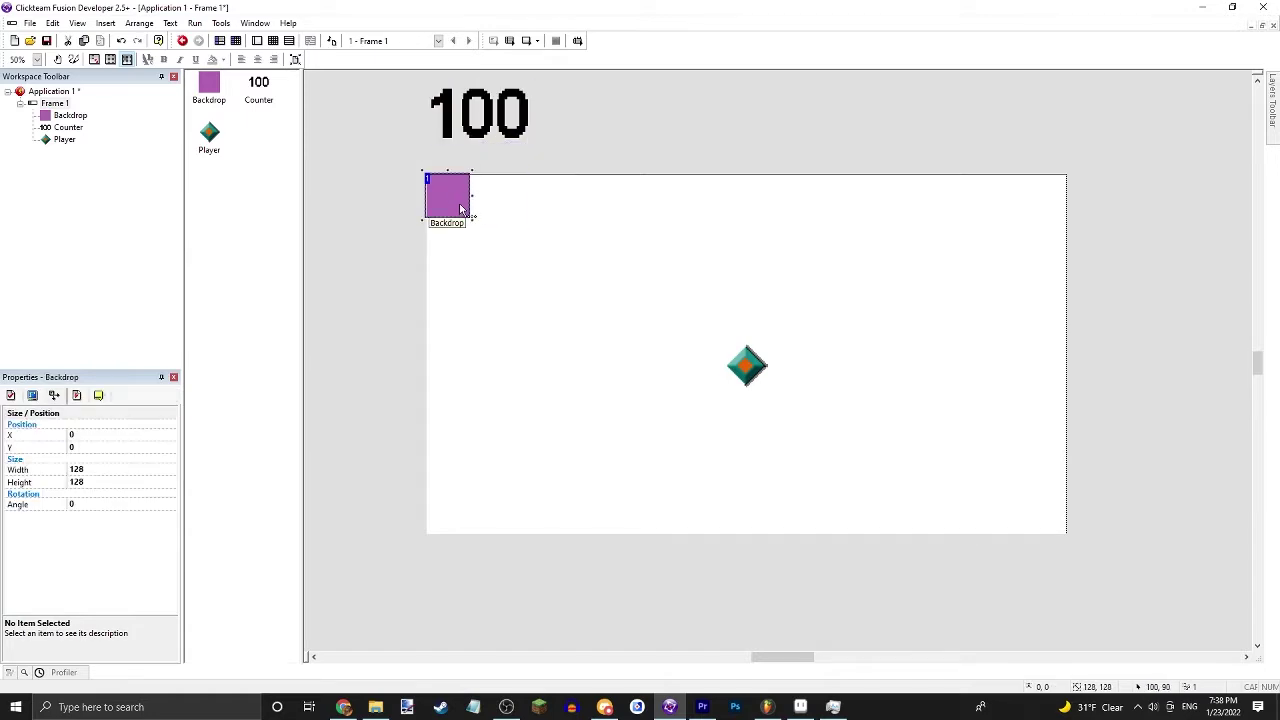
left_click_drag(474, 222, 788, 507)
- Delete and restore the Backdrop, try a purple frame background, then revert it to white
key("Delete")
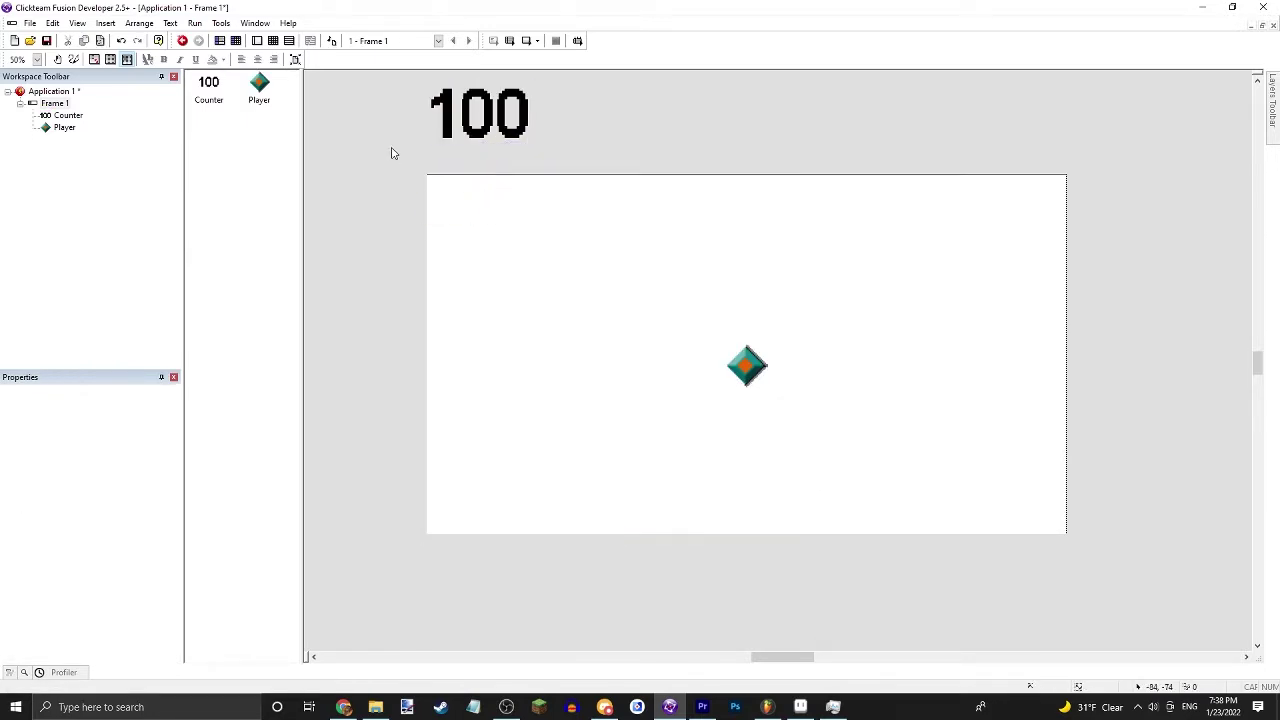
key("ctrl+z")
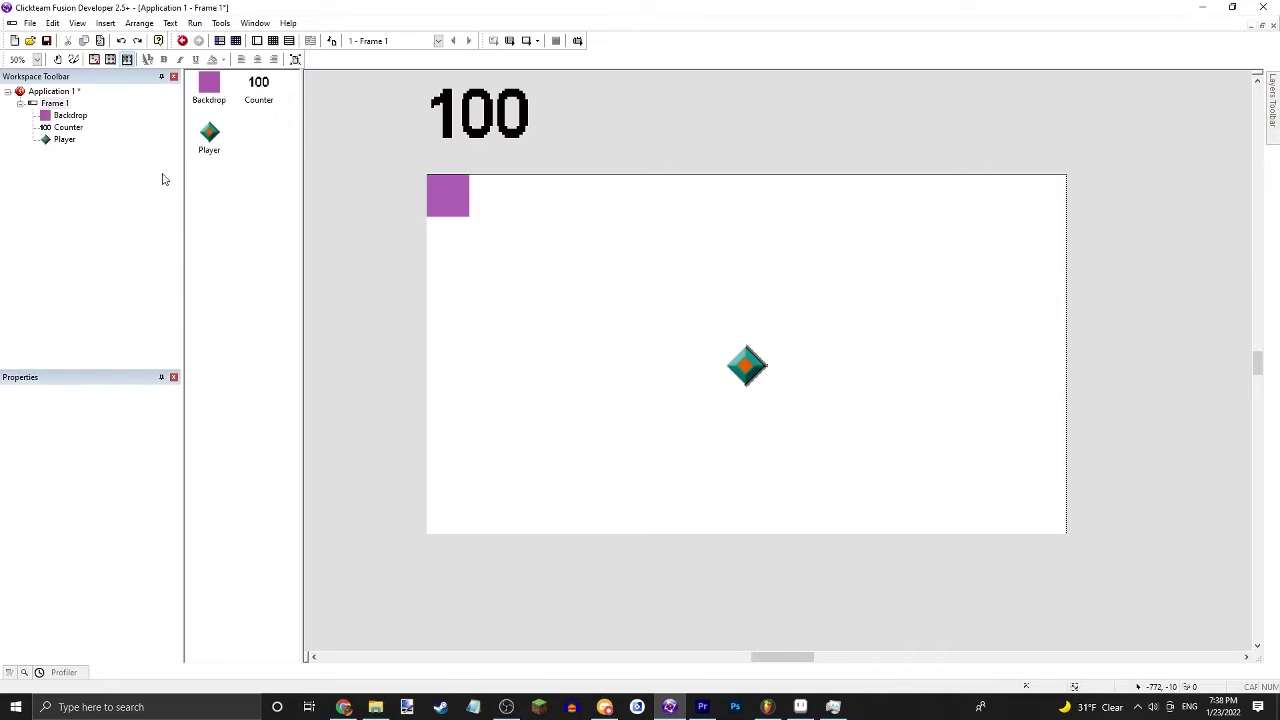
left_click(56, 103)
left_click(79, 477)
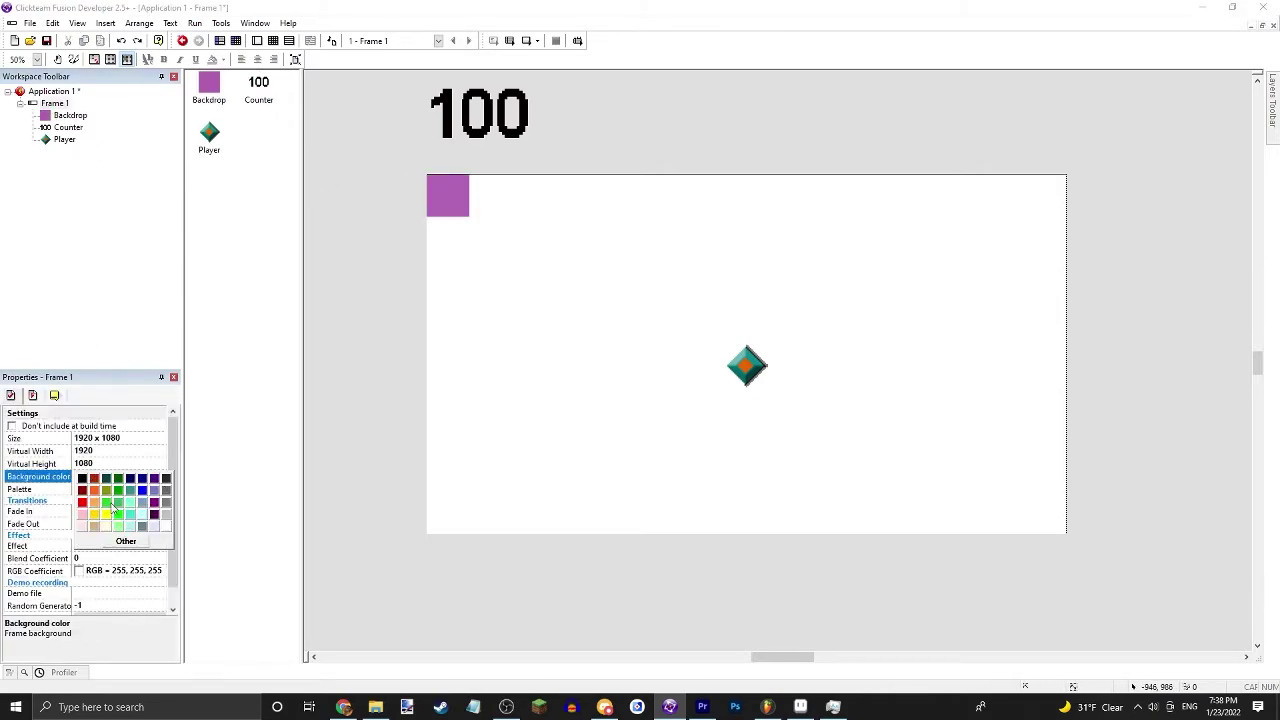
left_click(154, 502)
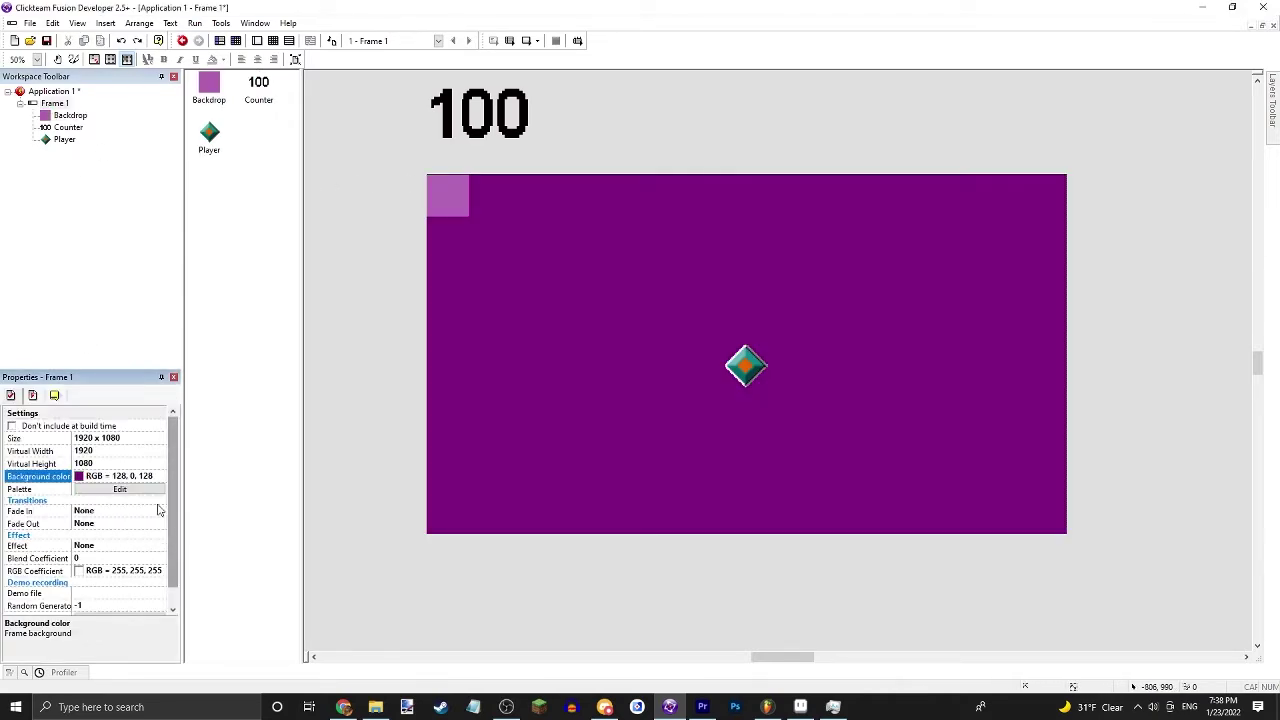
left_click_drag(74, 476, 81, 480)
left_click(80, 478)
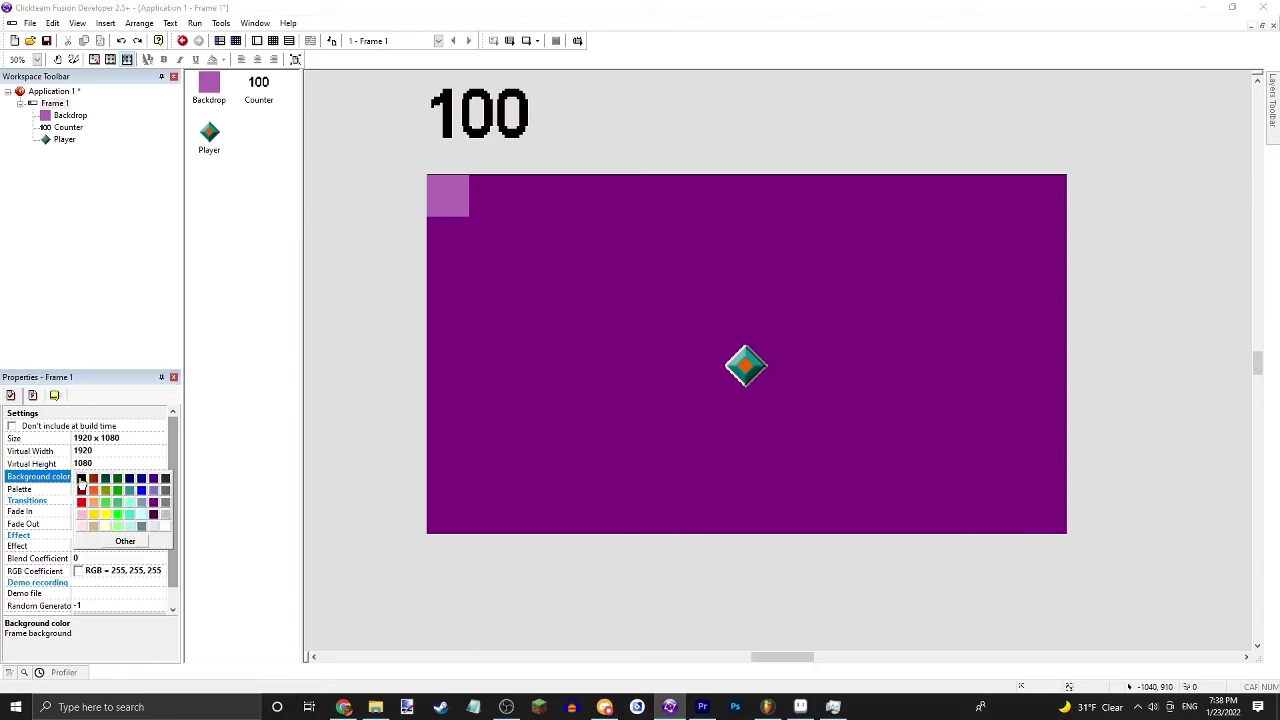
left_click(166, 527)
- Move the purple Backdrop directly behind the Player diamond
left_click(441, 195)
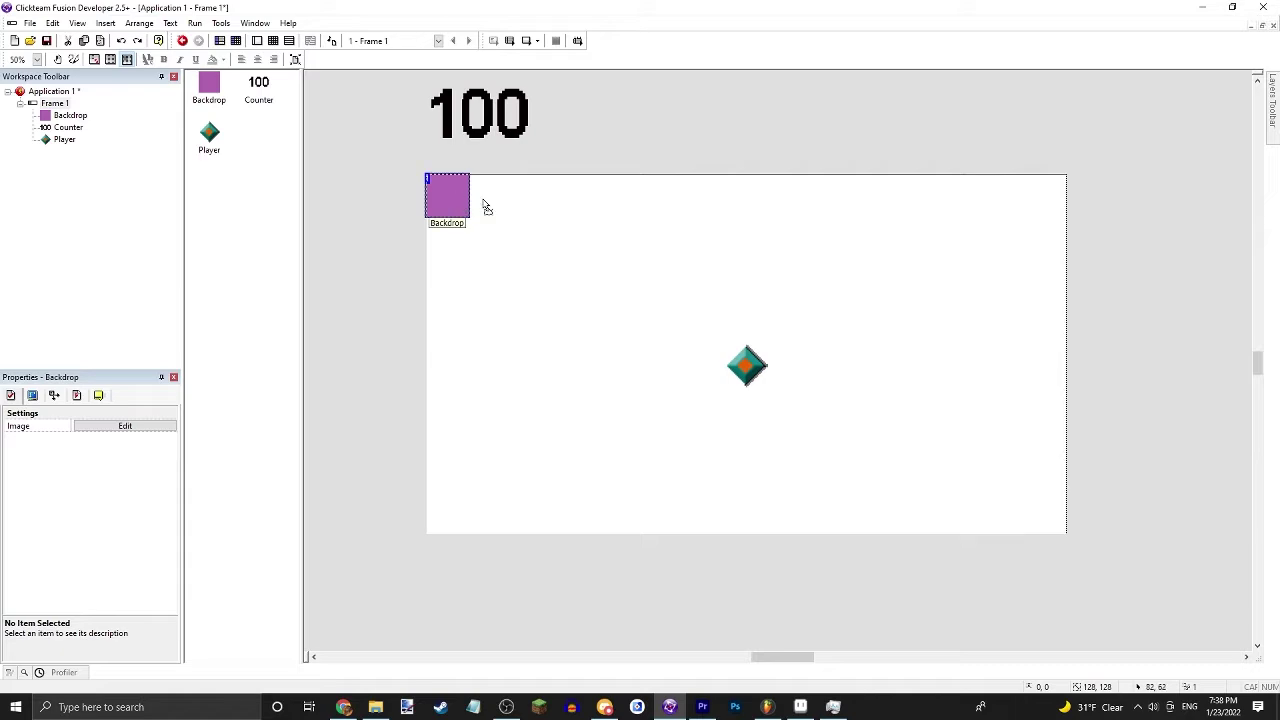
left_click_drag(733, 372, 735, 372)
left_click(843, 286)
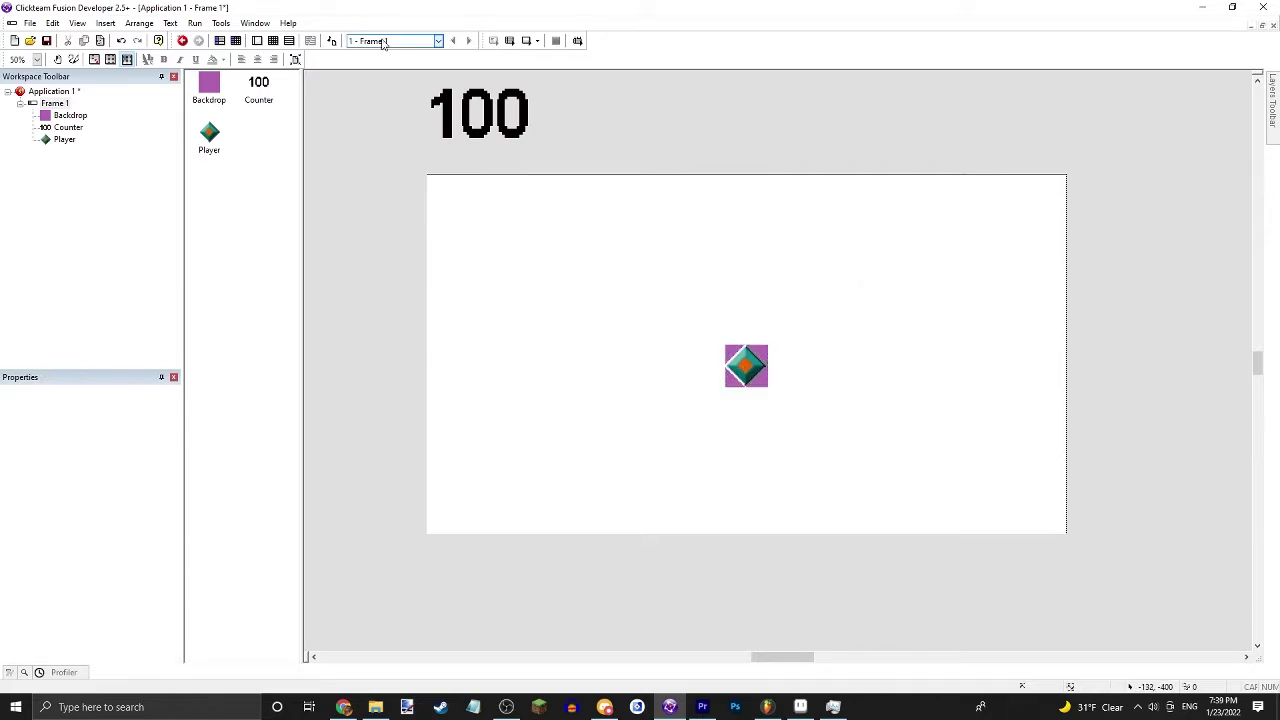
- Add a Button object near the frame's bottom-right and resize it to 206 by 103
left_click(273, 41)
left_click(257, 41)
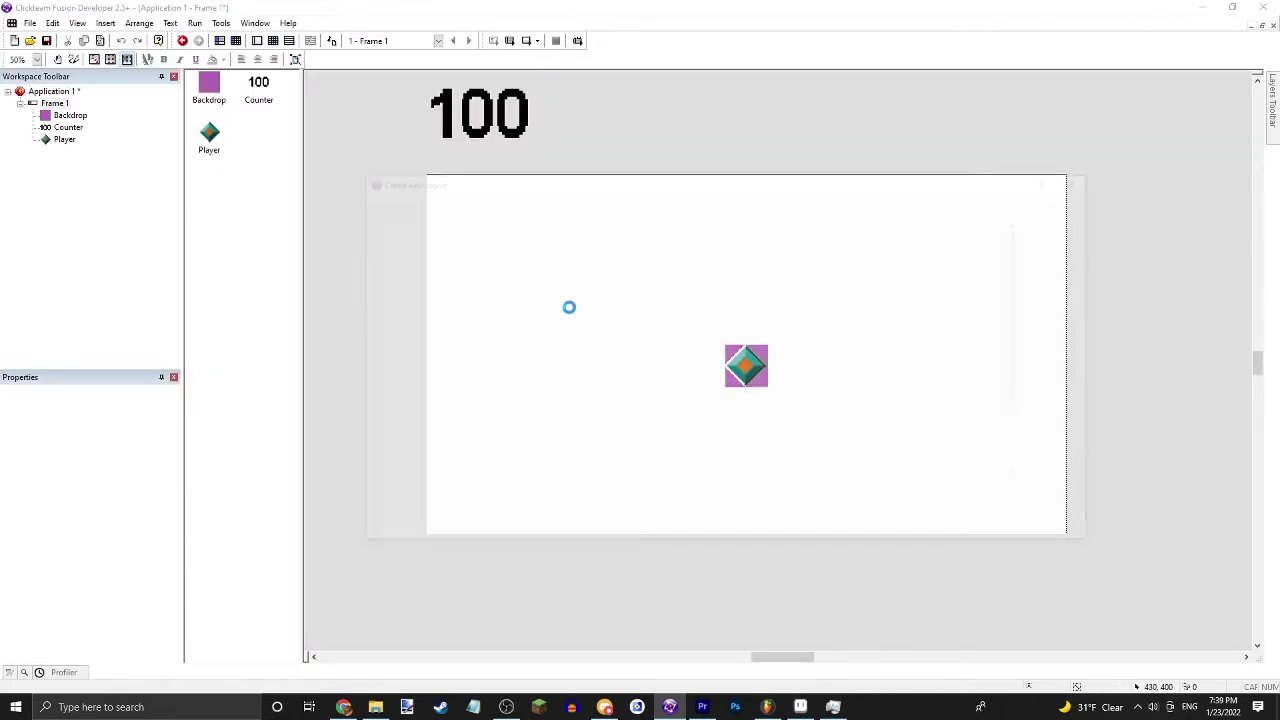
double_click(565, 310)
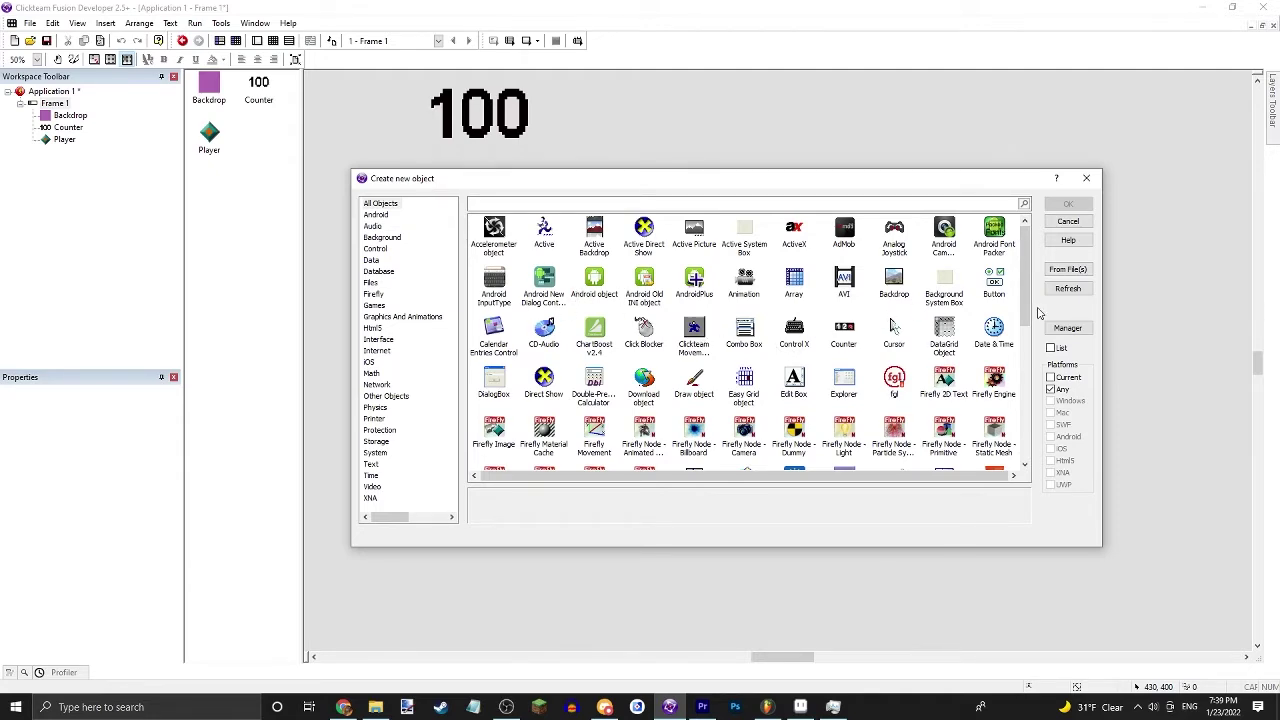
double_click(1006, 286)
left_click(906, 479)
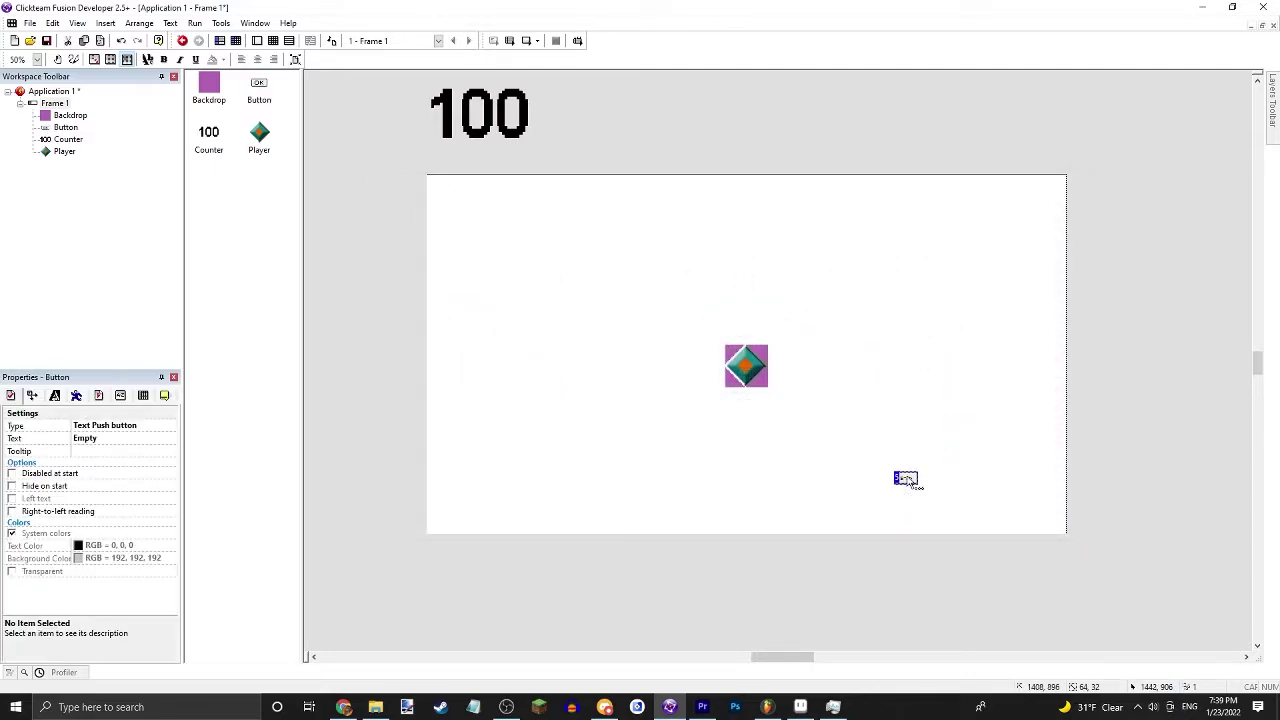
left_click_drag(956, 507, 1020, 510)
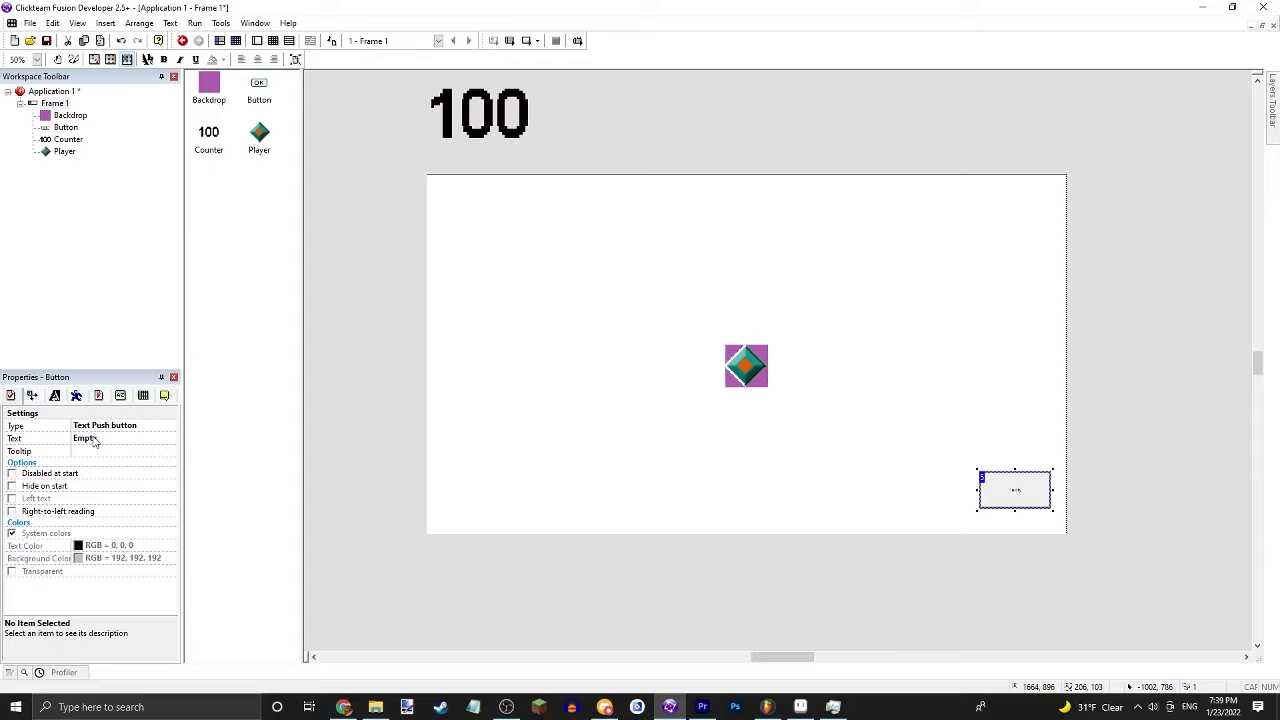
left_click(32, 395)
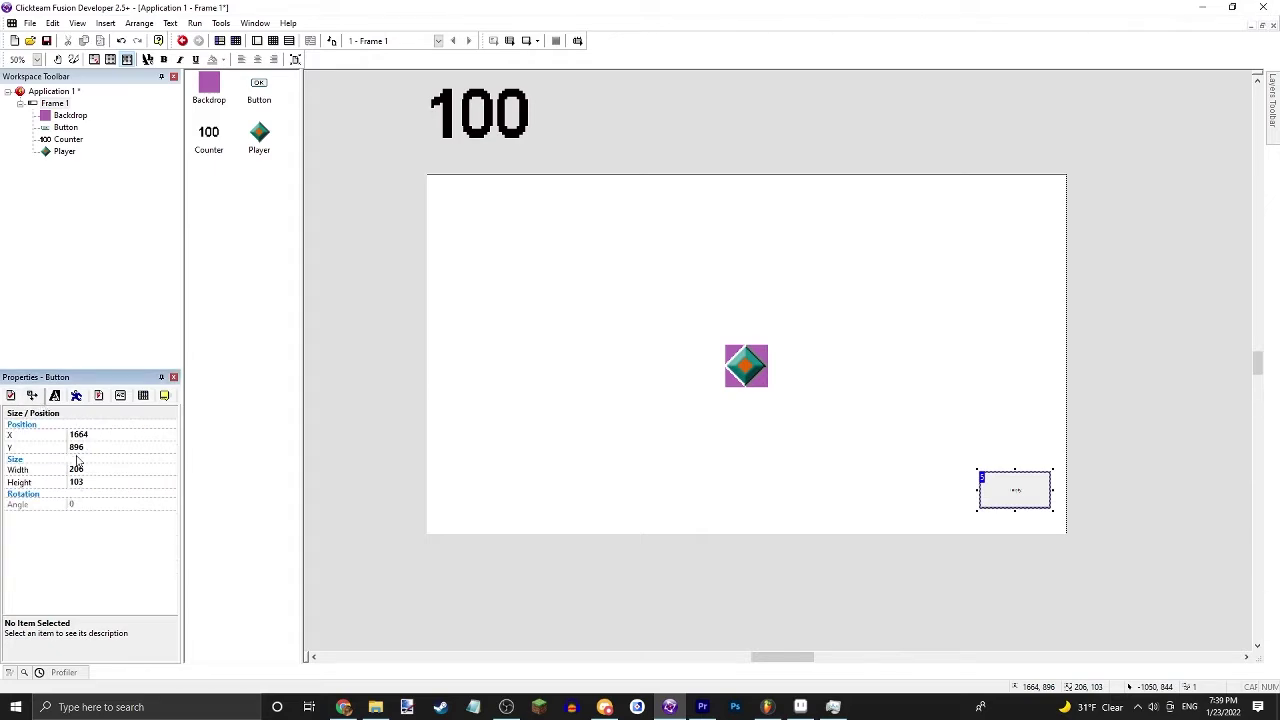
- Make the Button's 'Empty' label bold Tahoma 48, then test-run the game and close it
left_click(55, 396)
left_click(88, 428)
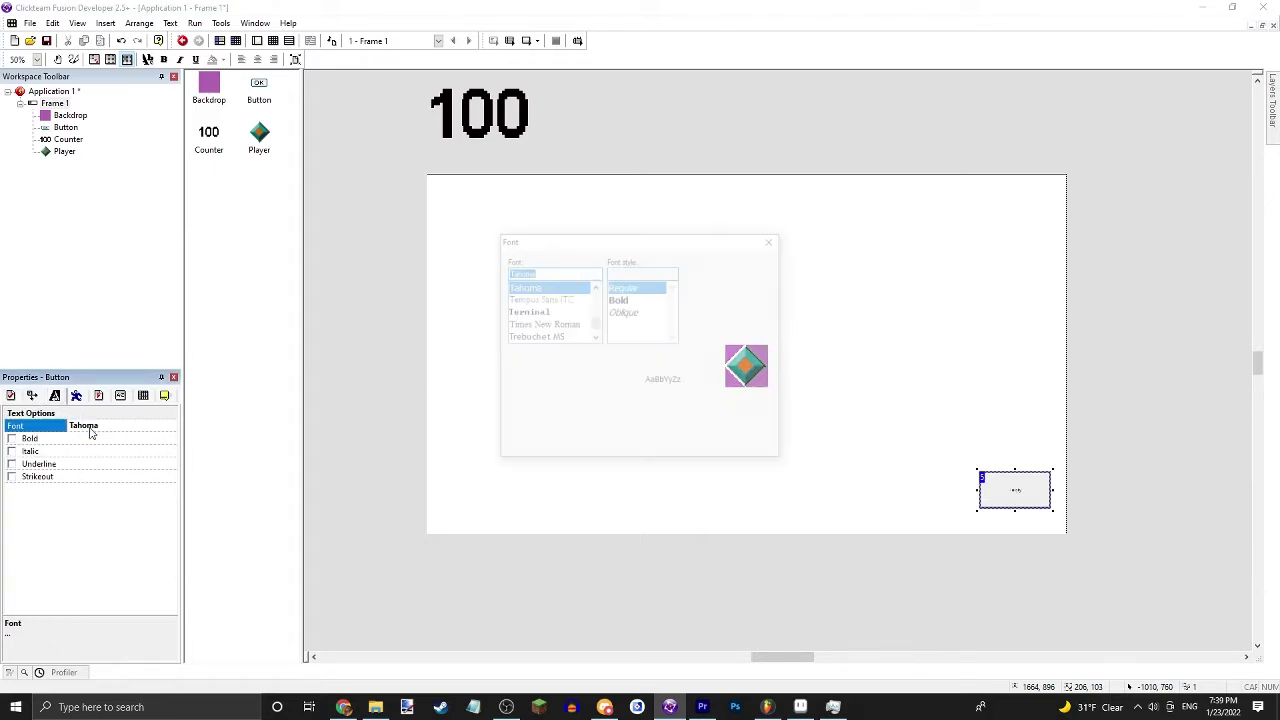
left_click(648, 299)
left_click(694, 327)
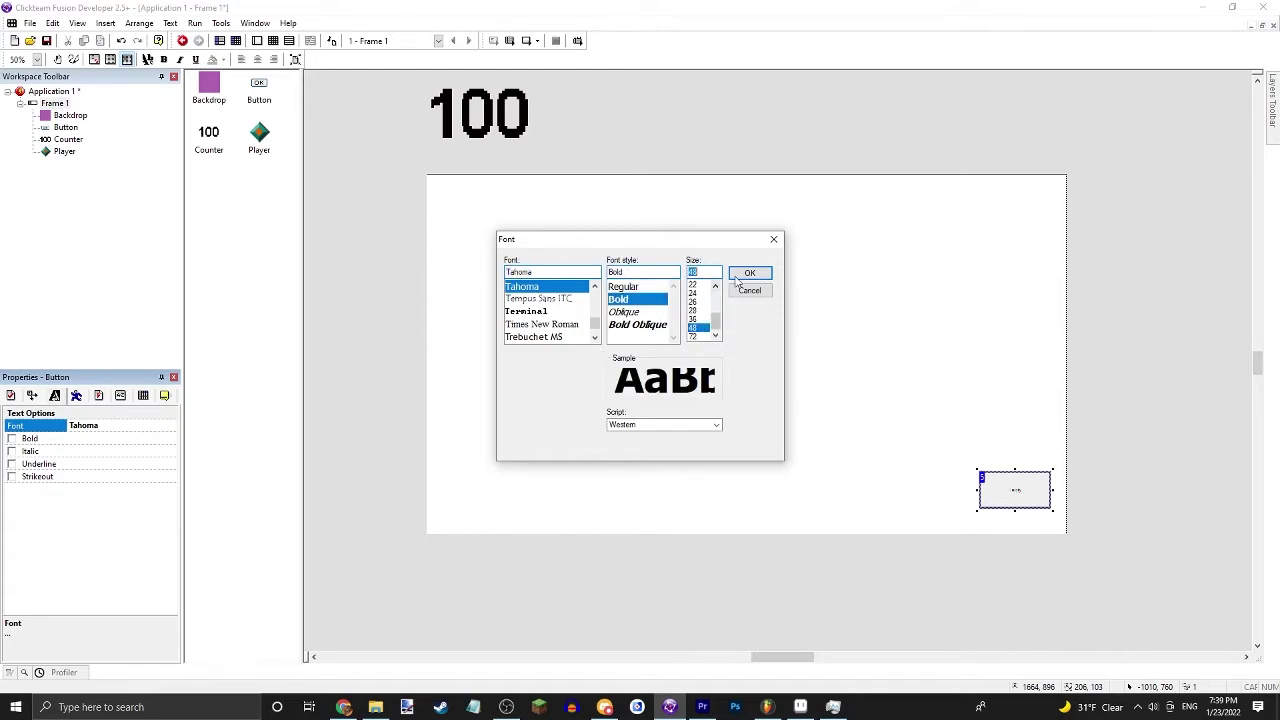
left_click(749, 272)
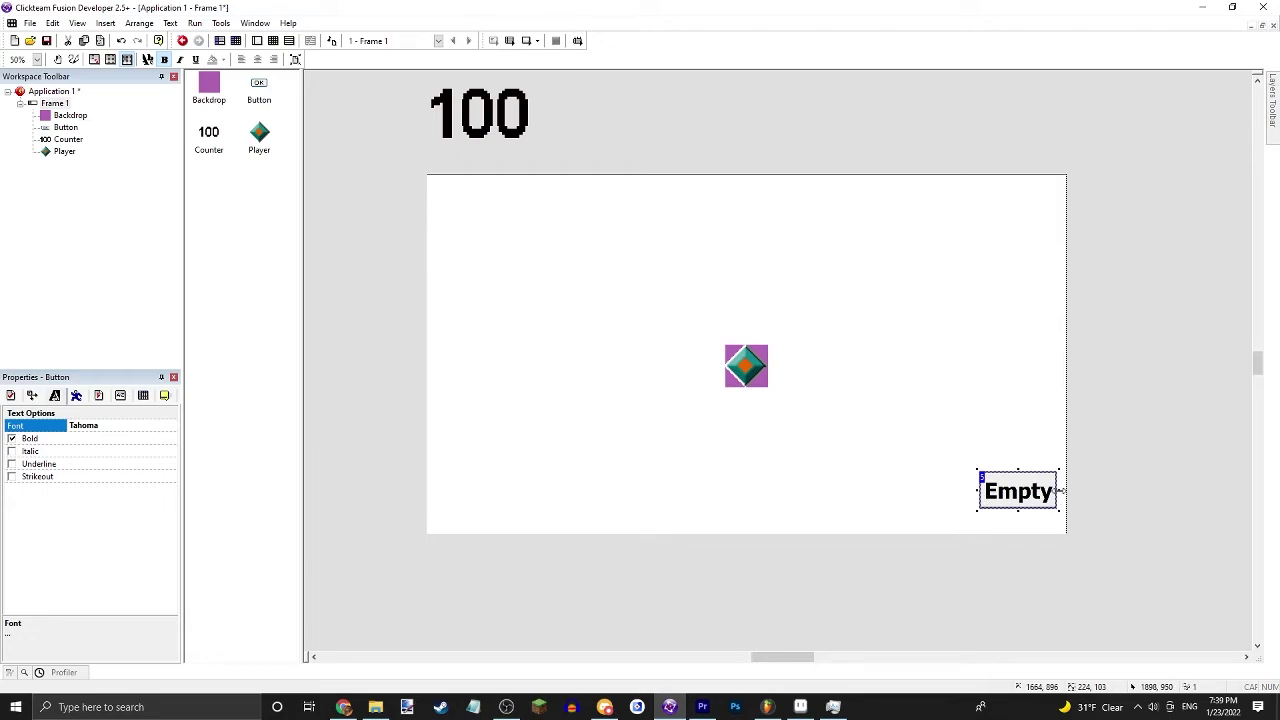
left_click(1068, 490)
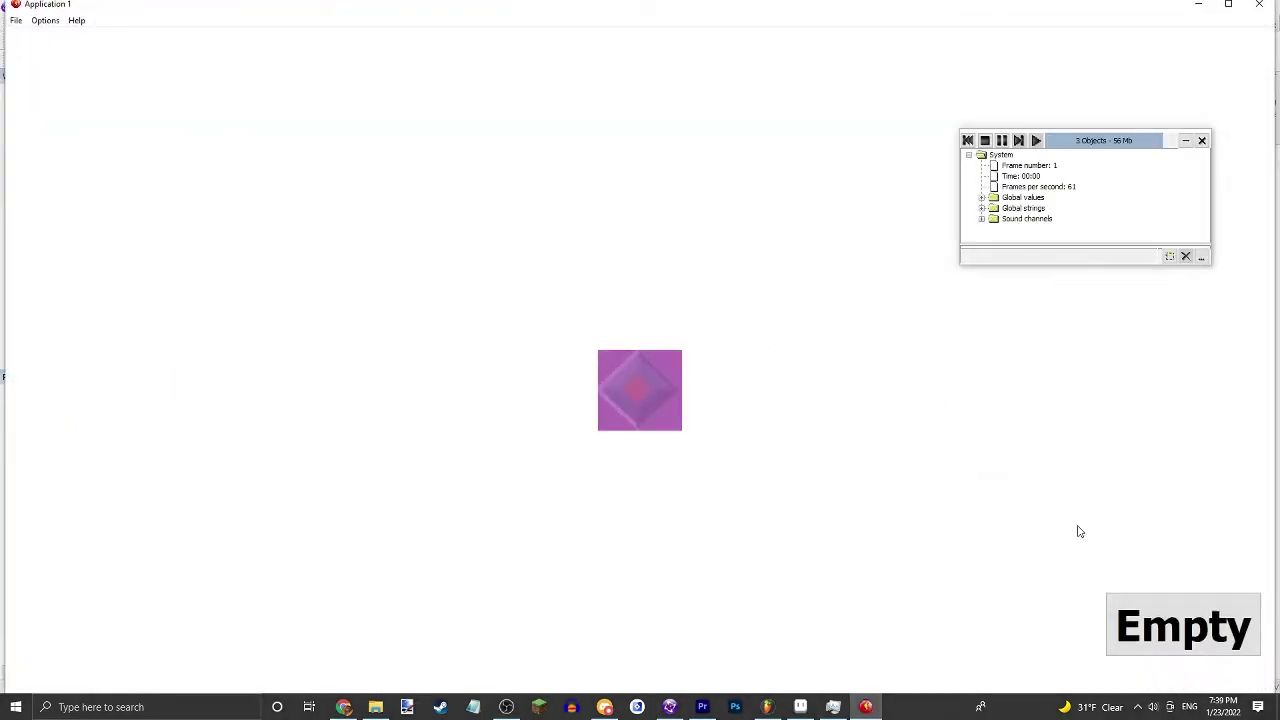
left_click(1259, 6)
- Add event 3 with a Button clicked condition, copy event 2's create action into it, and test-run
left_click(272, 40)
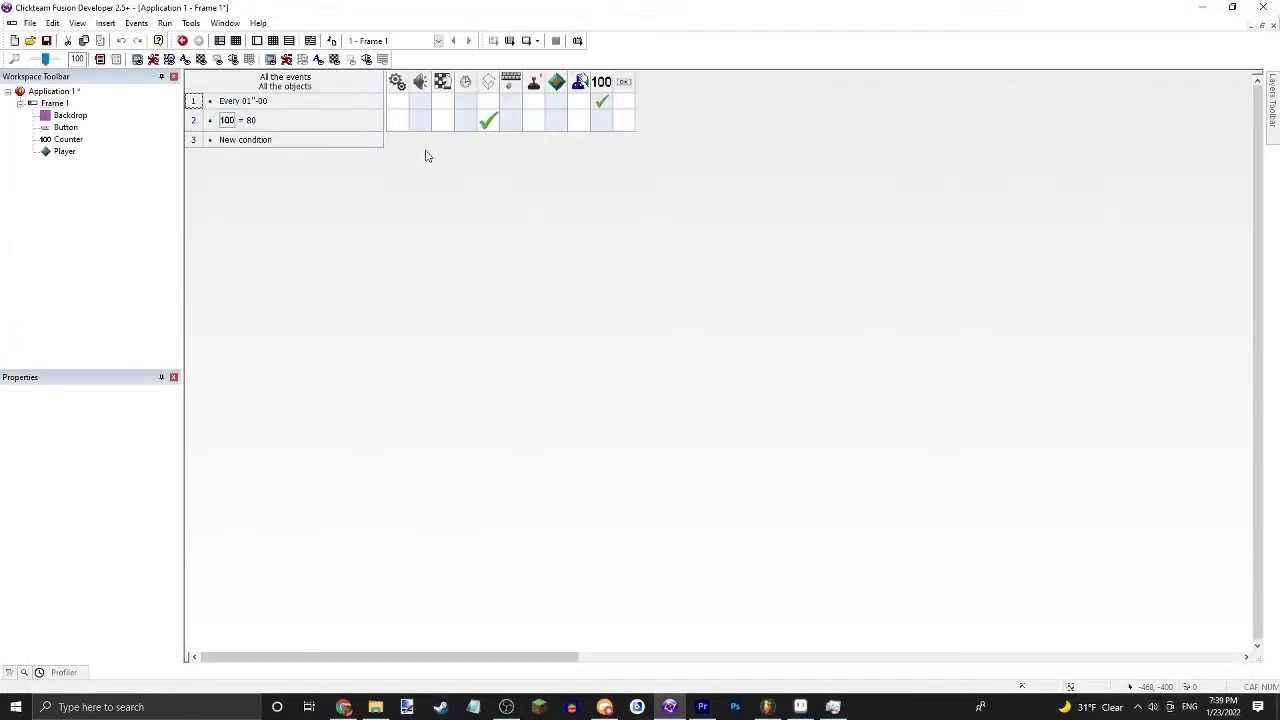
double_click(245, 139)
left_click(570, 260)
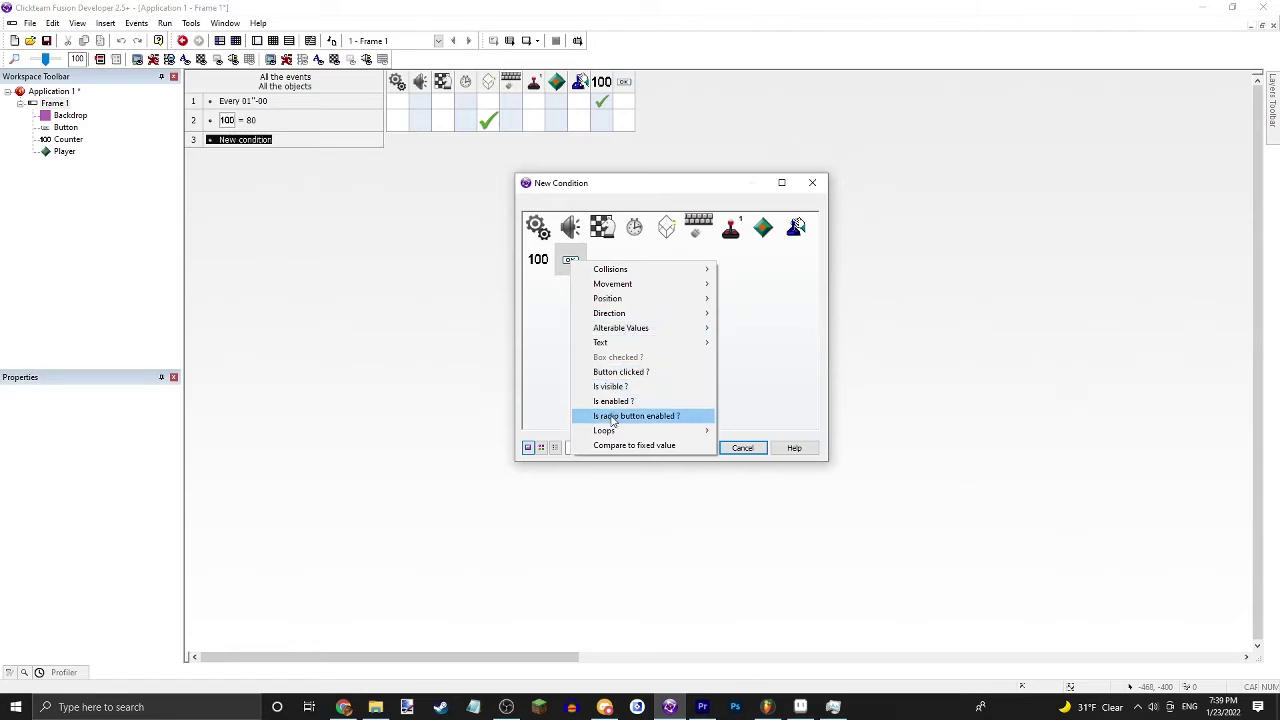
left_click(614, 371)
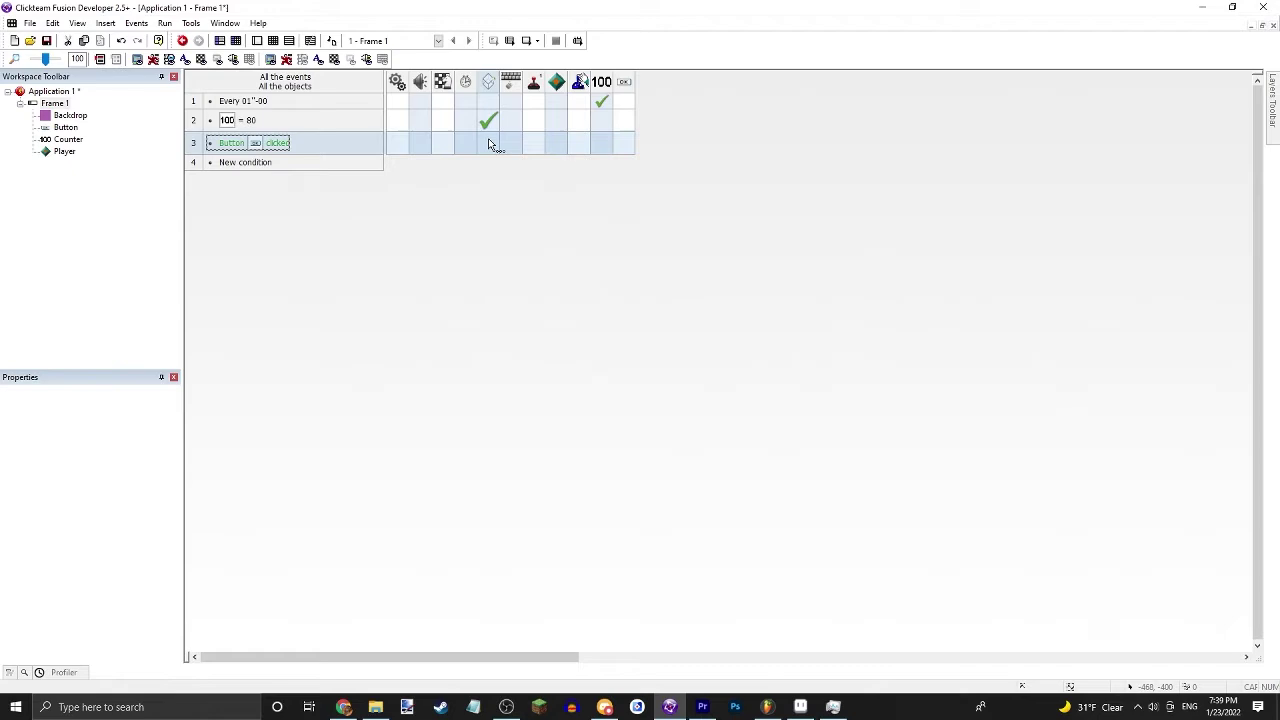
left_click_drag(493, 116, 490, 144)
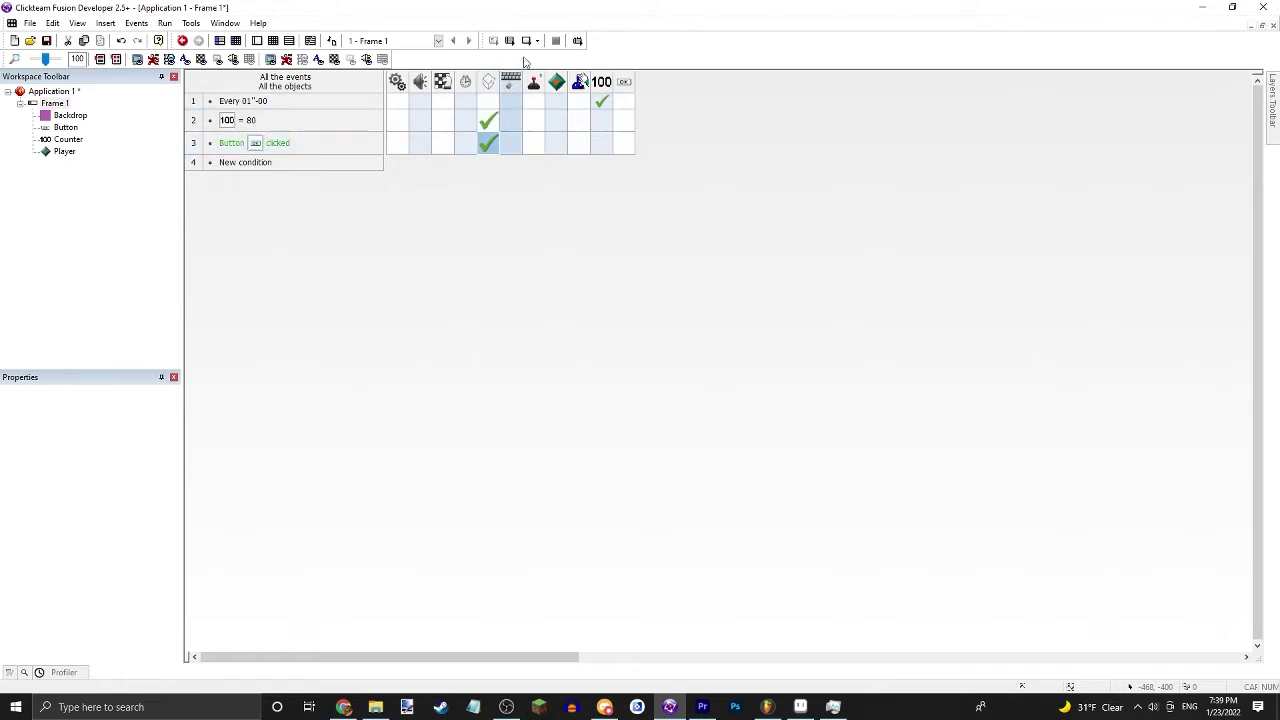
key("F8")
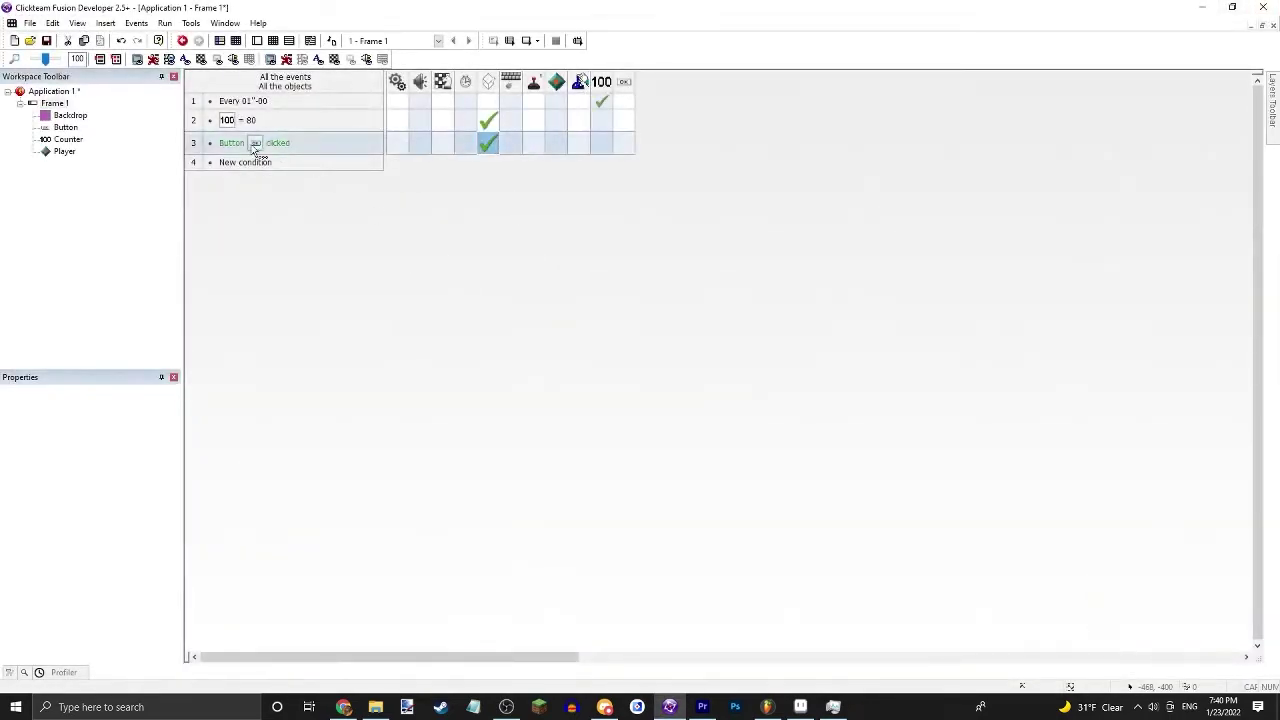
- Add an 'Only one action when event loops' condition to event 3, then close the test run
right_click(230, 143)
left_click(258, 172)
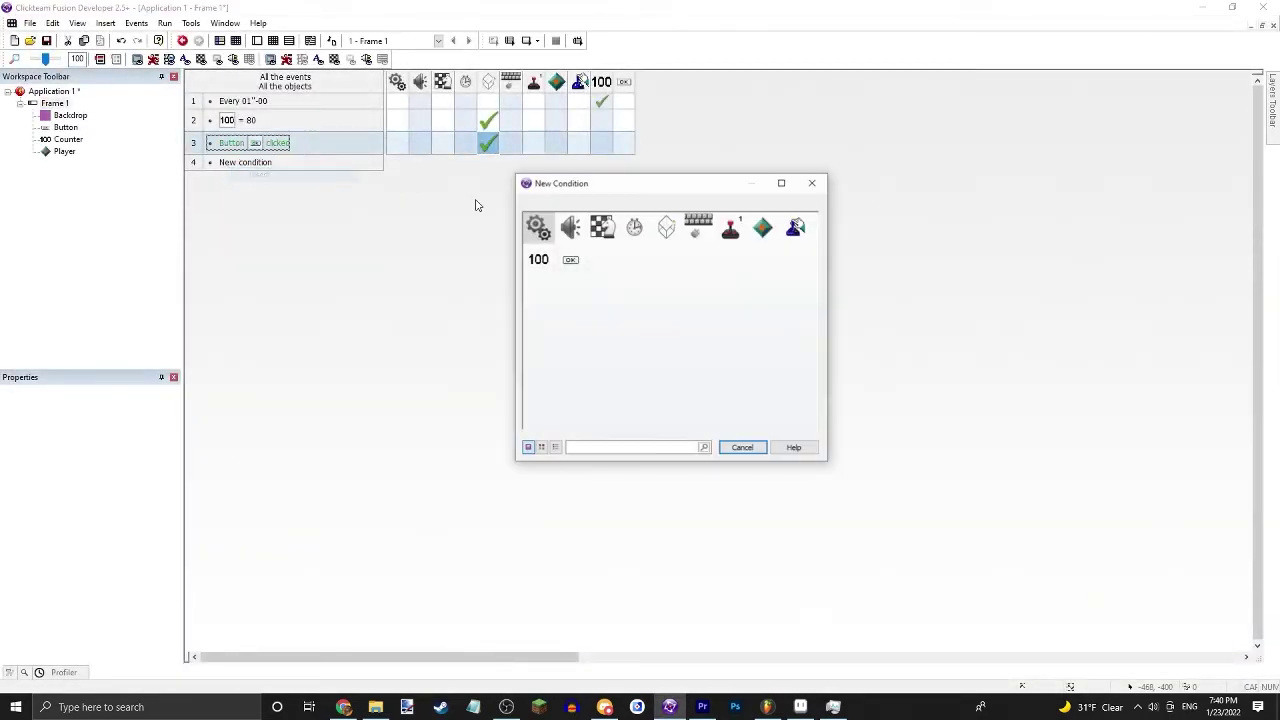
mouse_move(600, 328)
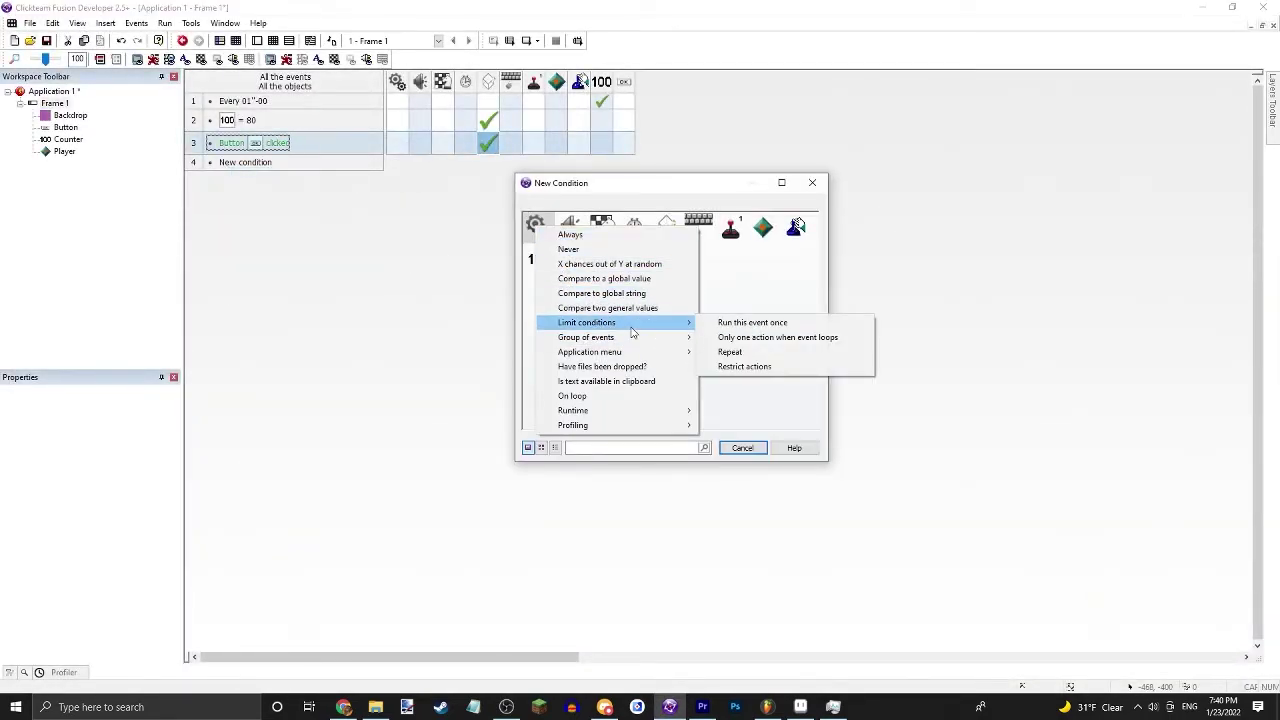
left_click(777, 337)
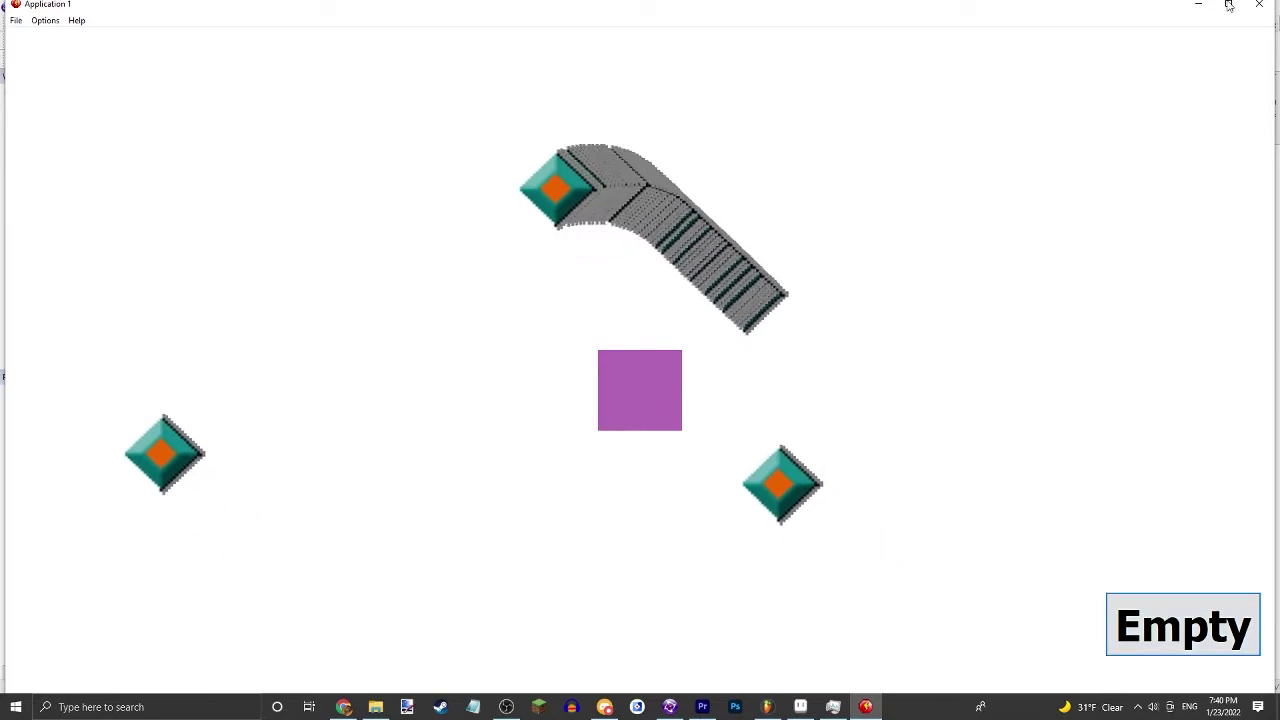
left_click(1259, 6)
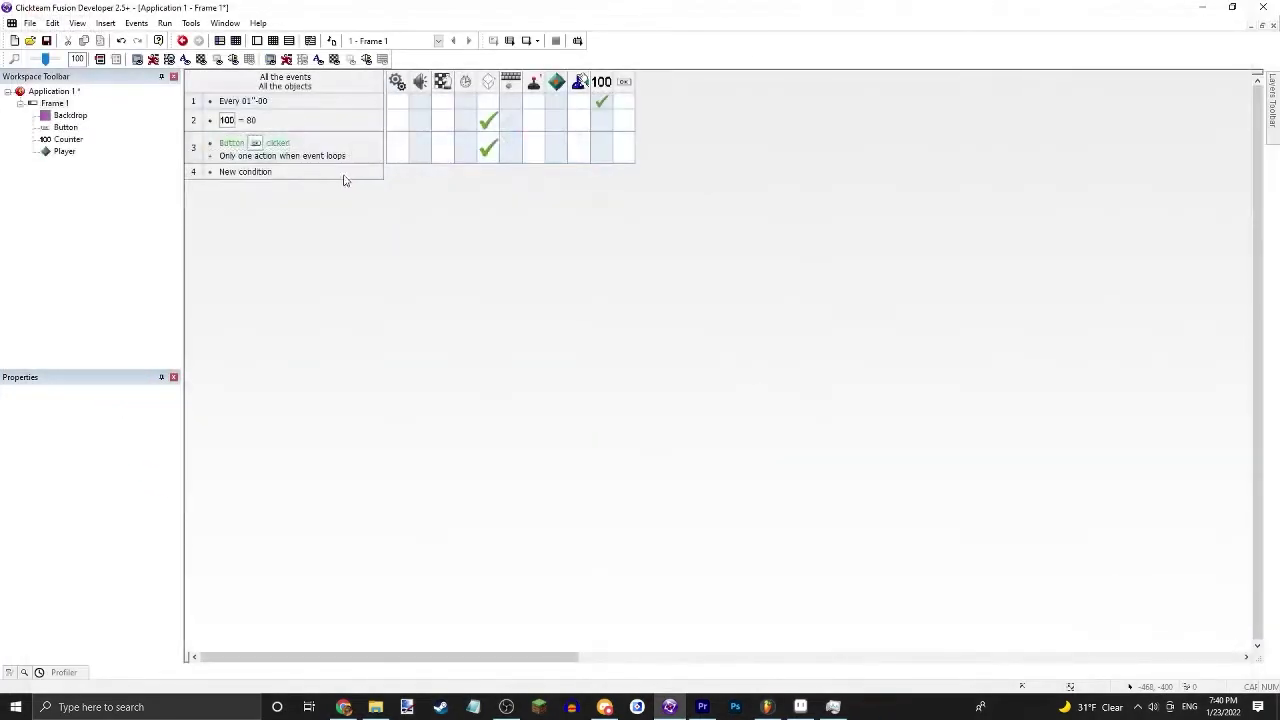
- Delete the 100 = 80 event and make the Button-clicked event create its object relative to Player
right_click(198, 127)
left_click(245, 272)
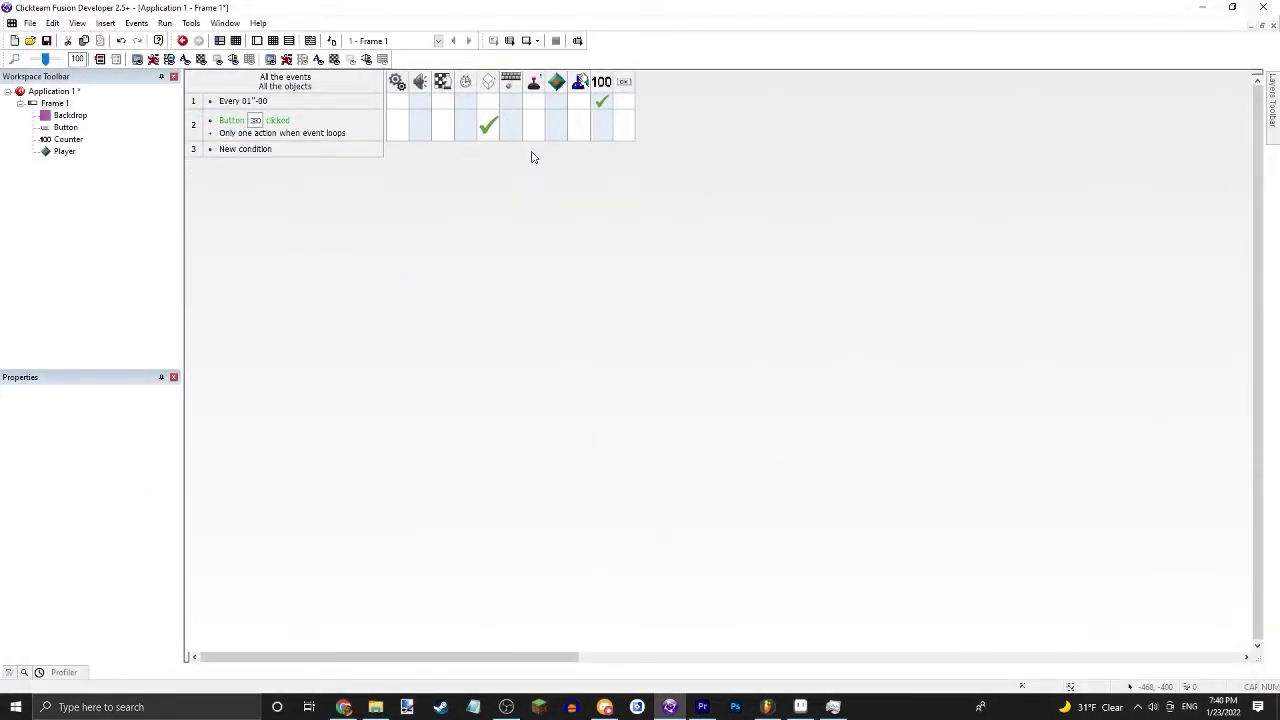
right_click(490, 125)
left_click(518, 163)
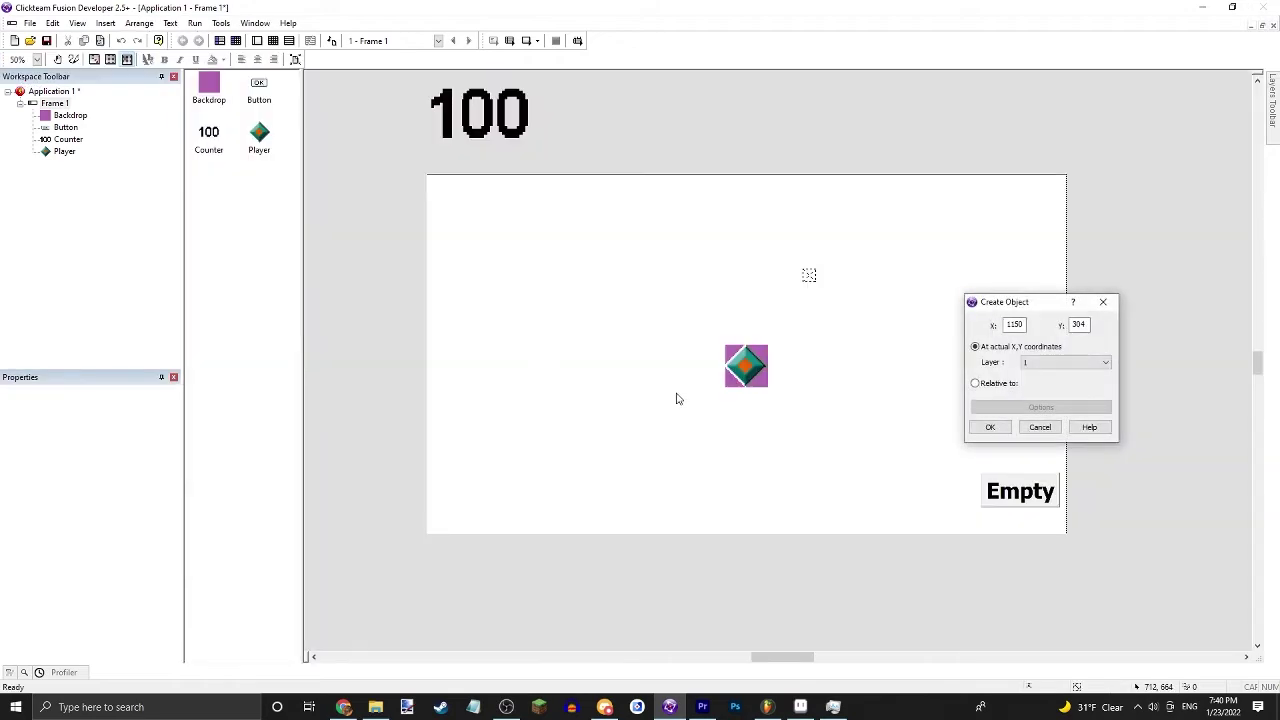
left_click(745, 367)
left_click(990, 428)
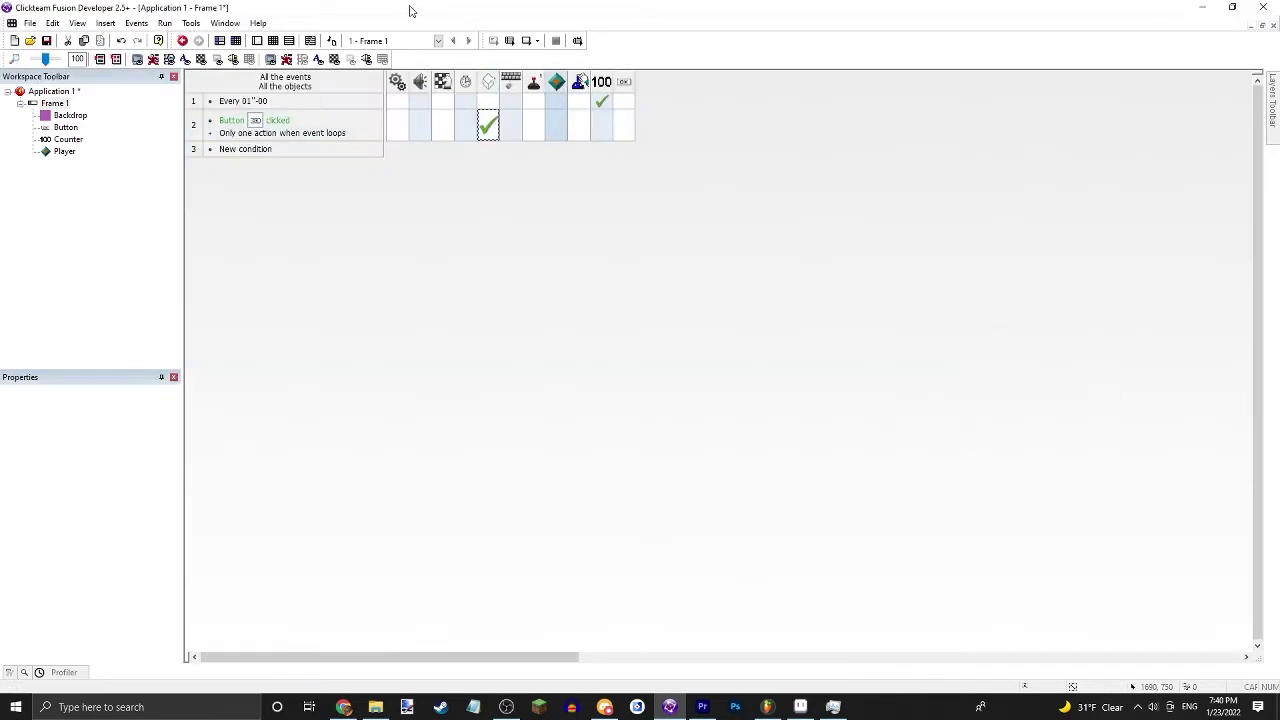
- Test-run the game, then move the spawn point above the Player to offset 0, -158
left_click(556, 42)
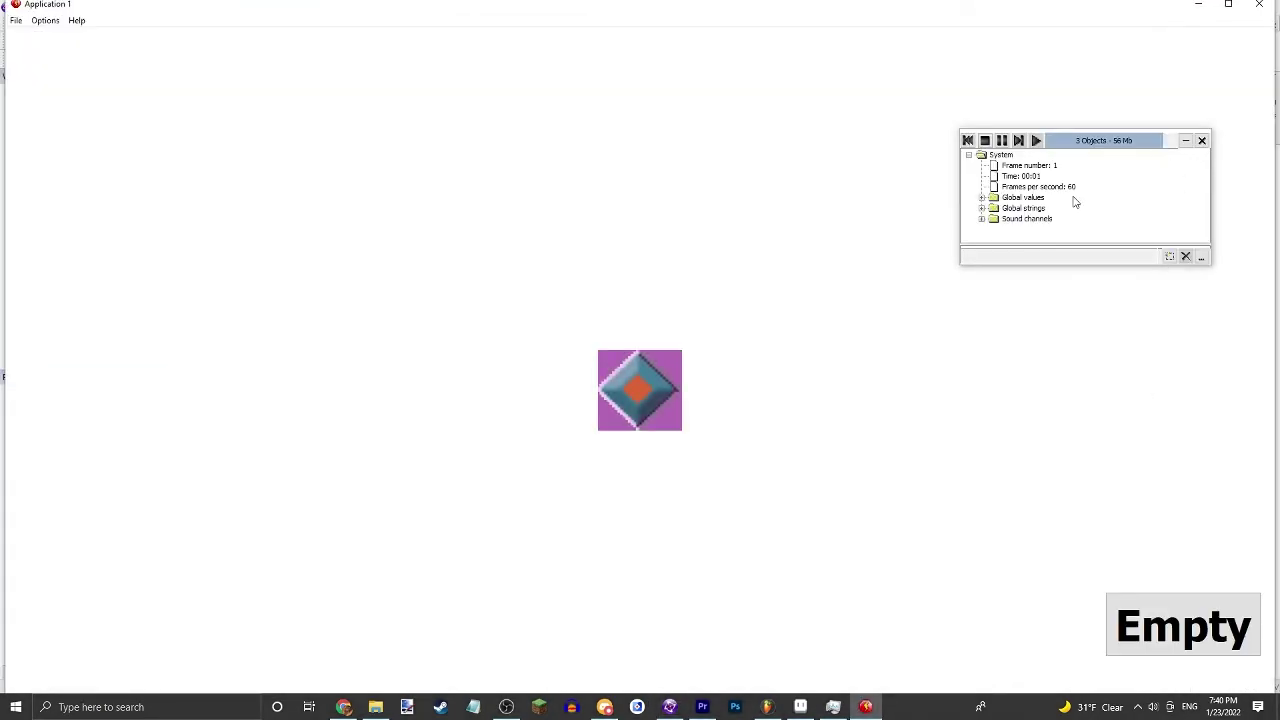
left_click(1259, 6)
right_click(488, 125)
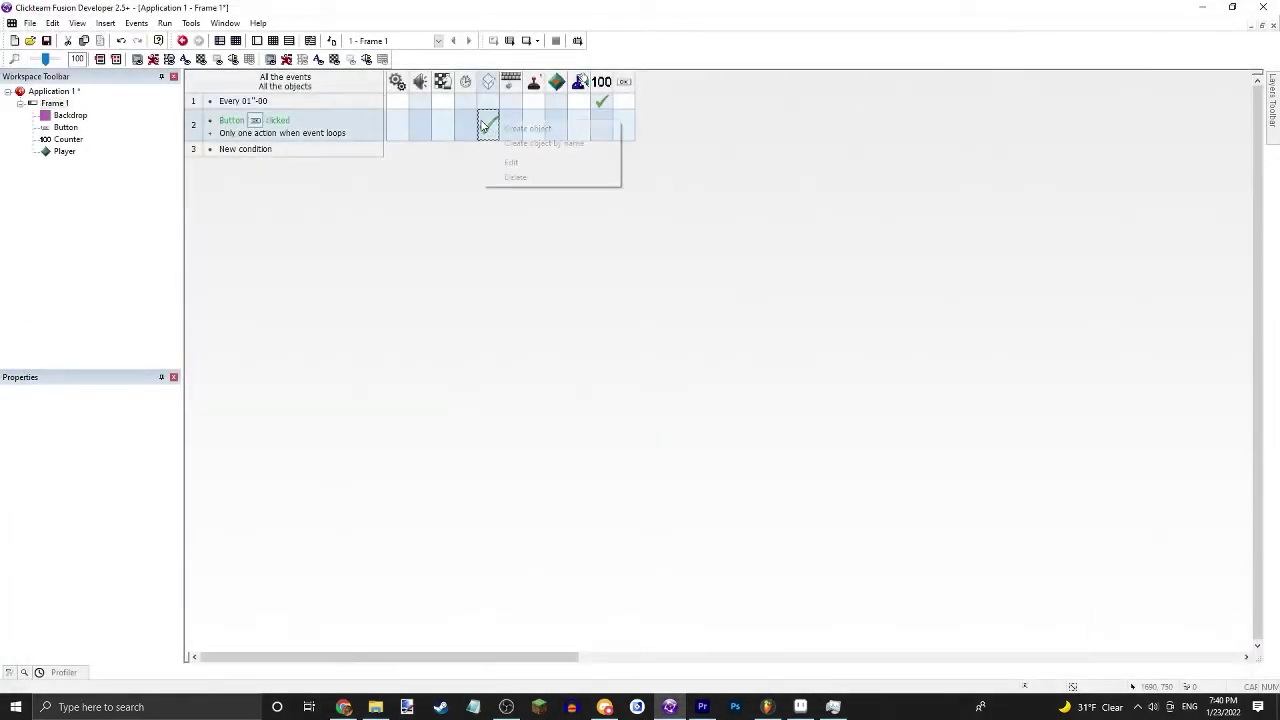
left_click(540, 163)
left_click(727, 372)
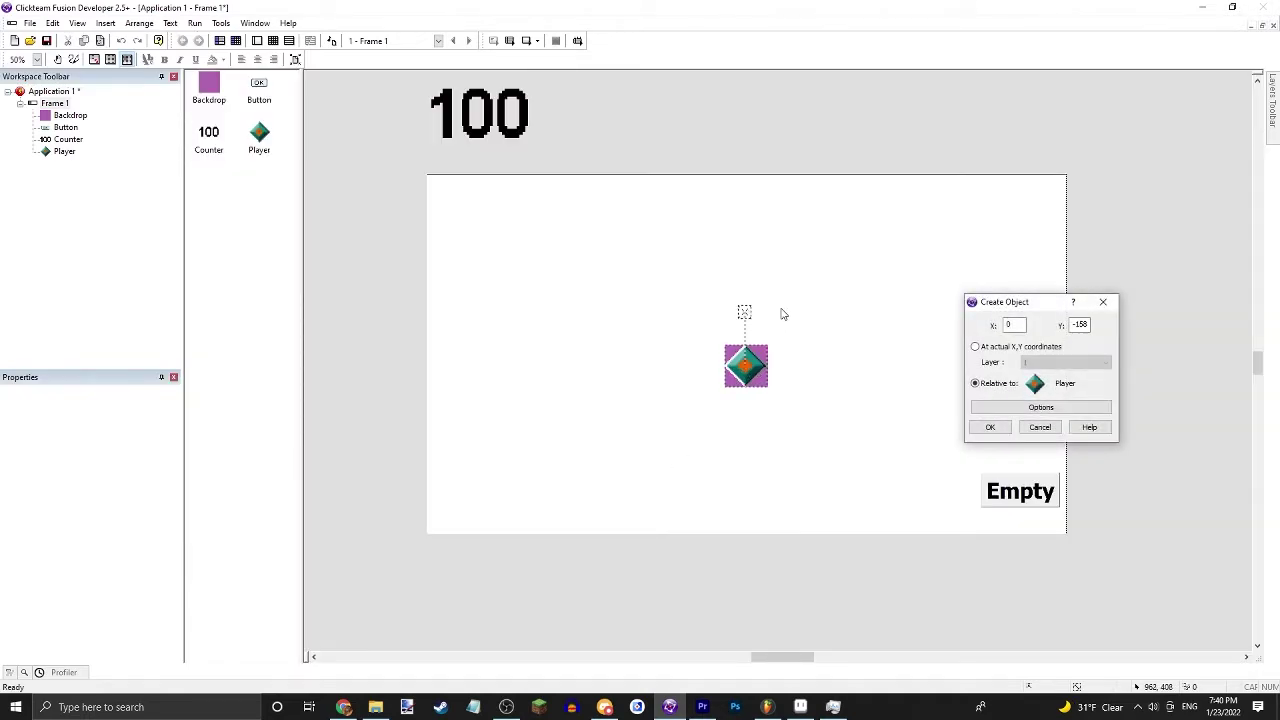
left_click(990, 427)
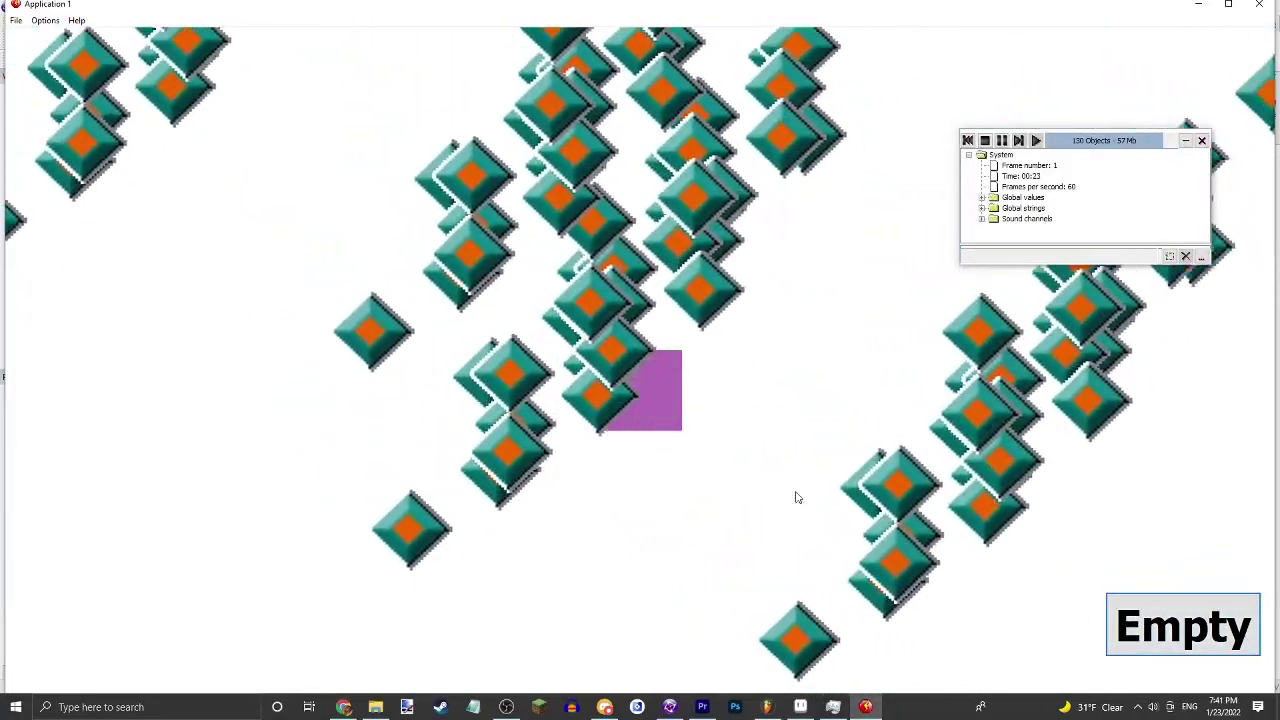
left_click(1150, 630)
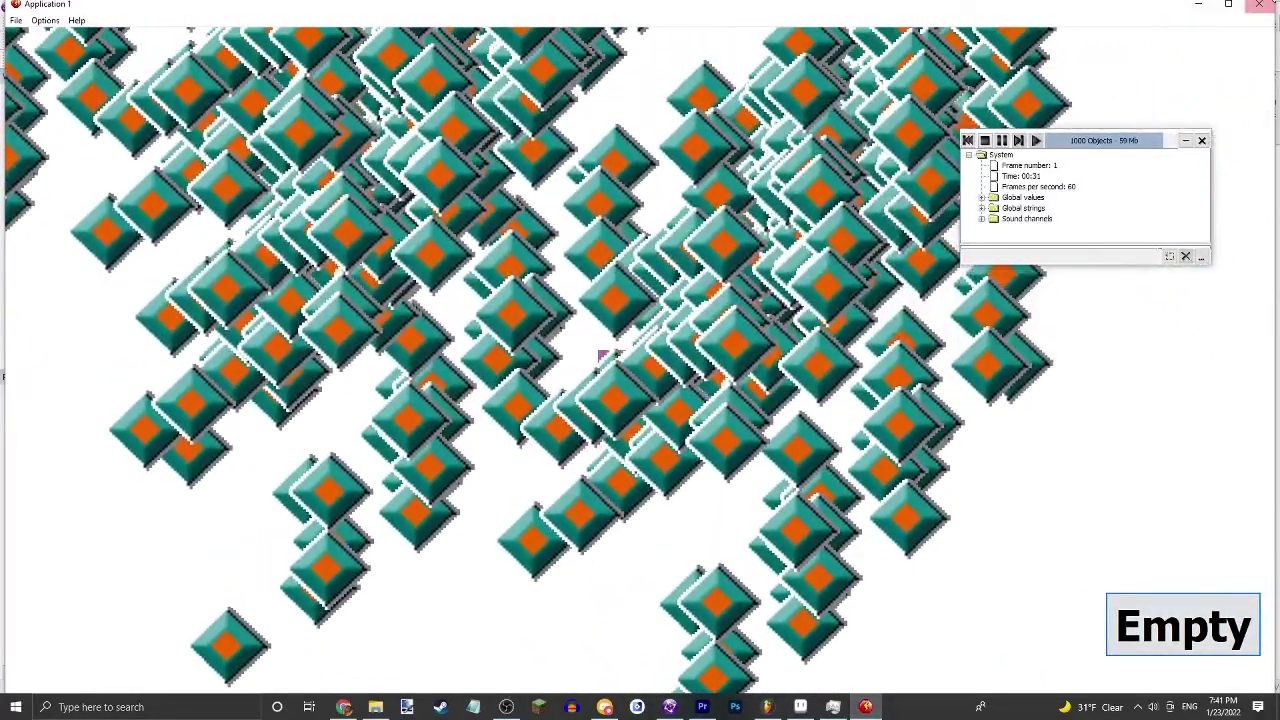
left_click(1259, 4)
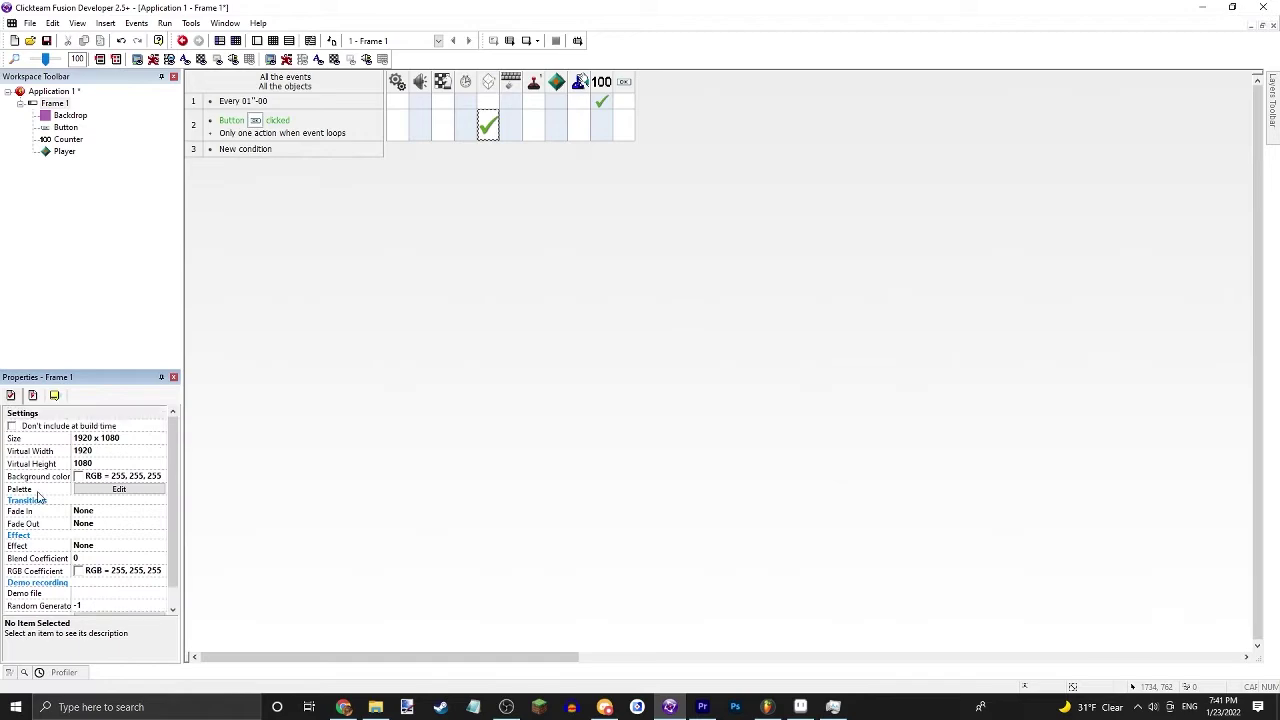
- Raise Frame 1's maximum number of objects from 1000 to 20000 in Runtime options
left_click(33, 396)
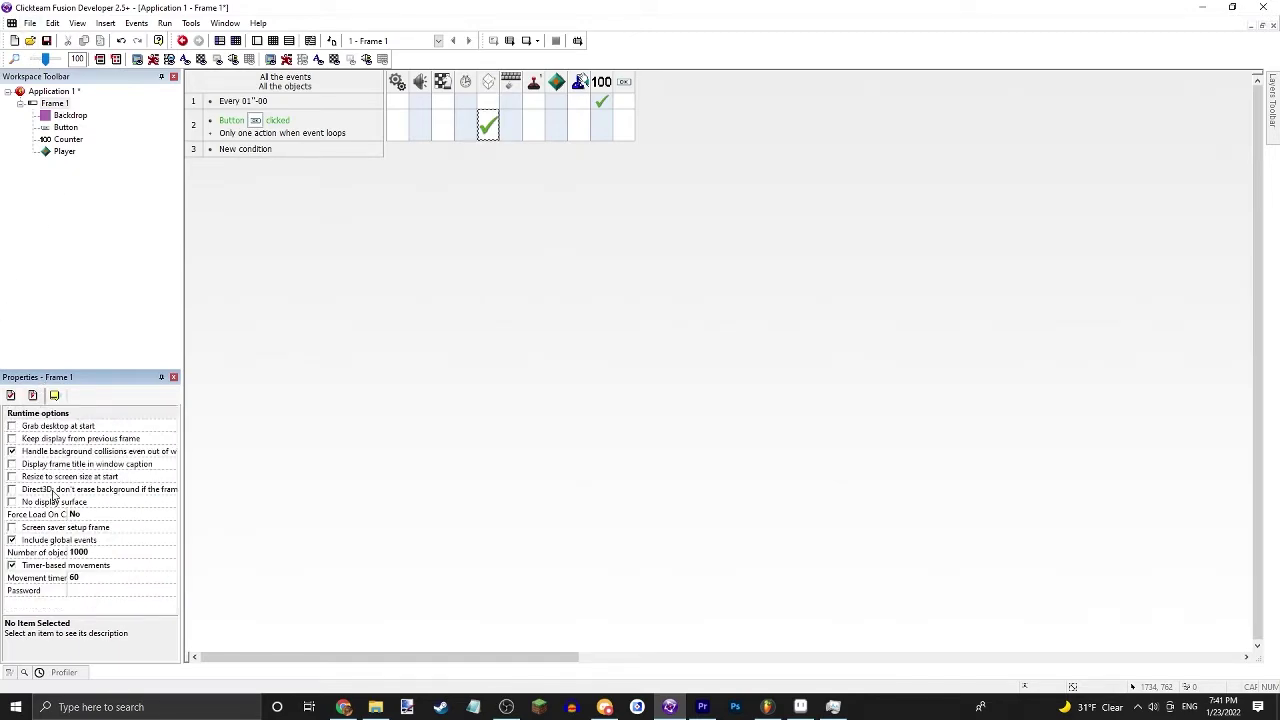
left_click(82, 552)
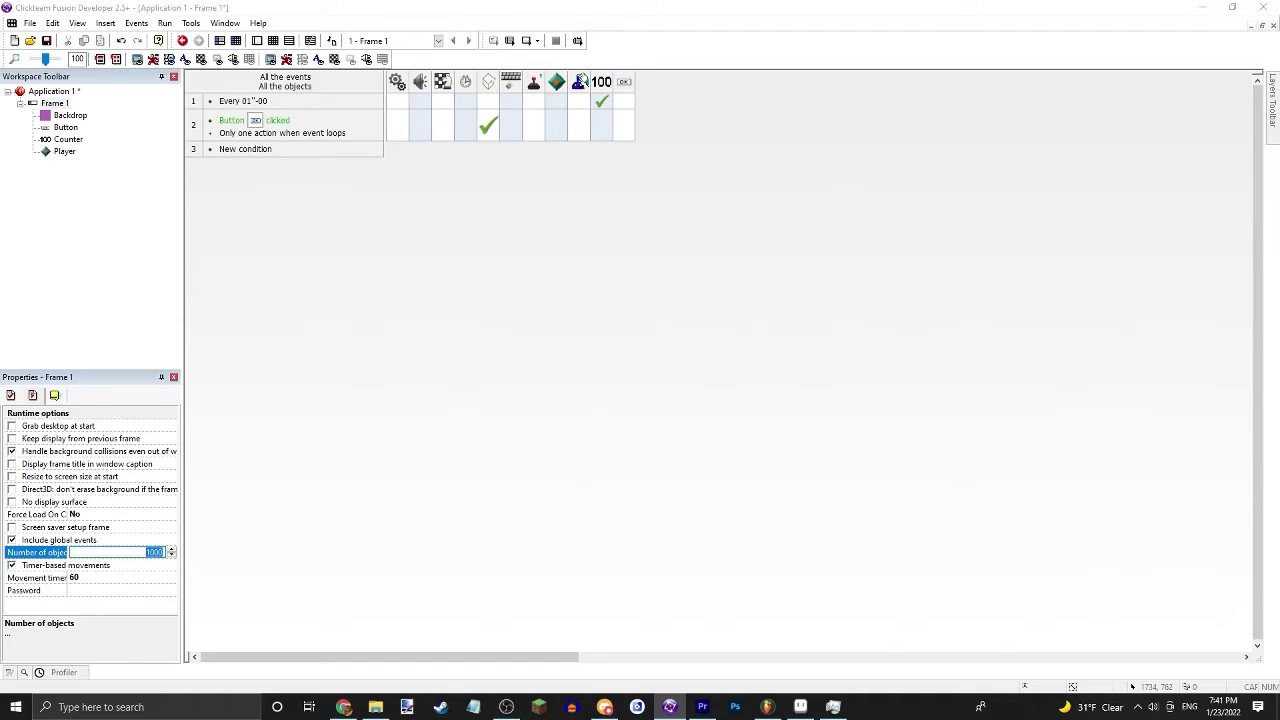
type("3")
key("Return")
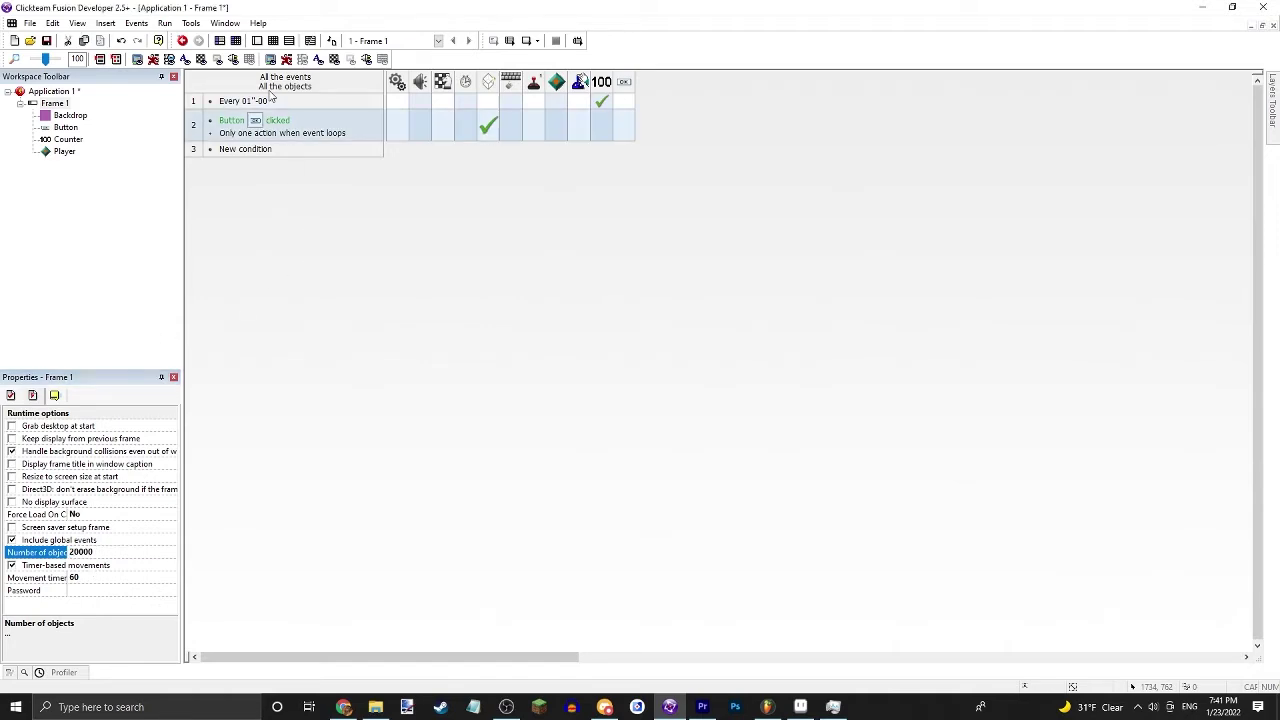
left_click(257, 40)
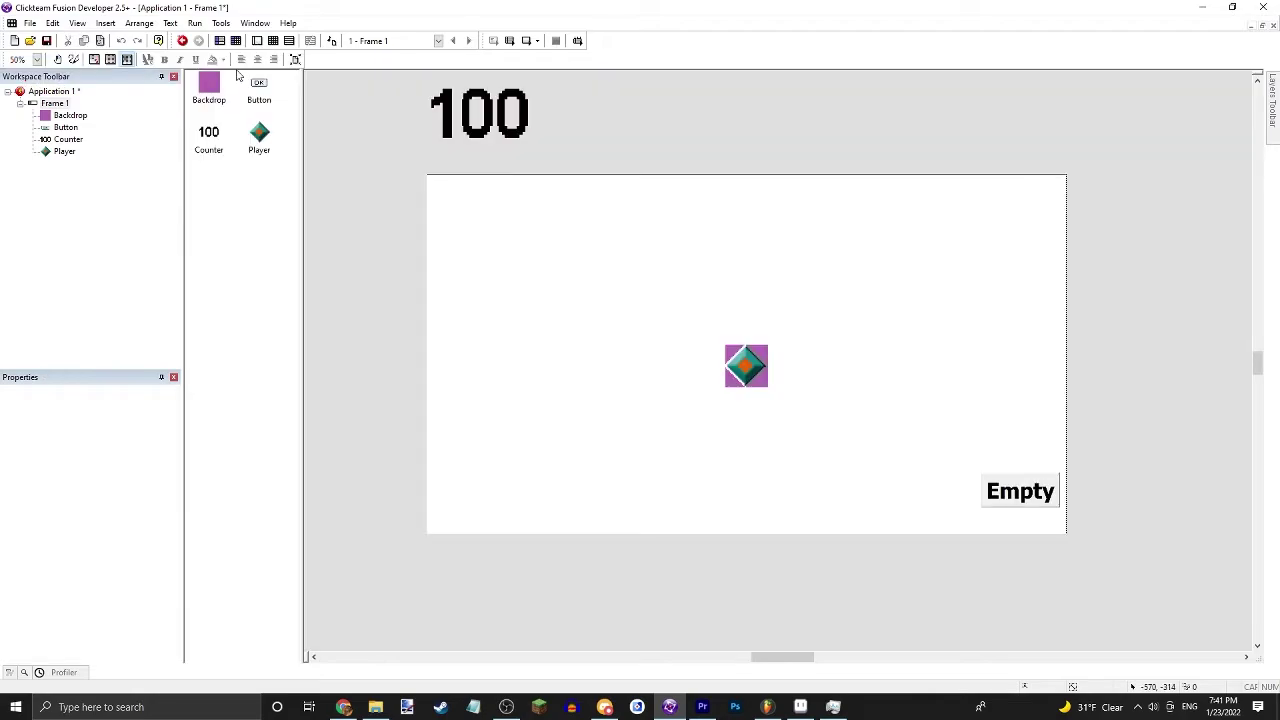
- Insert an Edit Box object below the Player and widen it
double_click(677, 244)
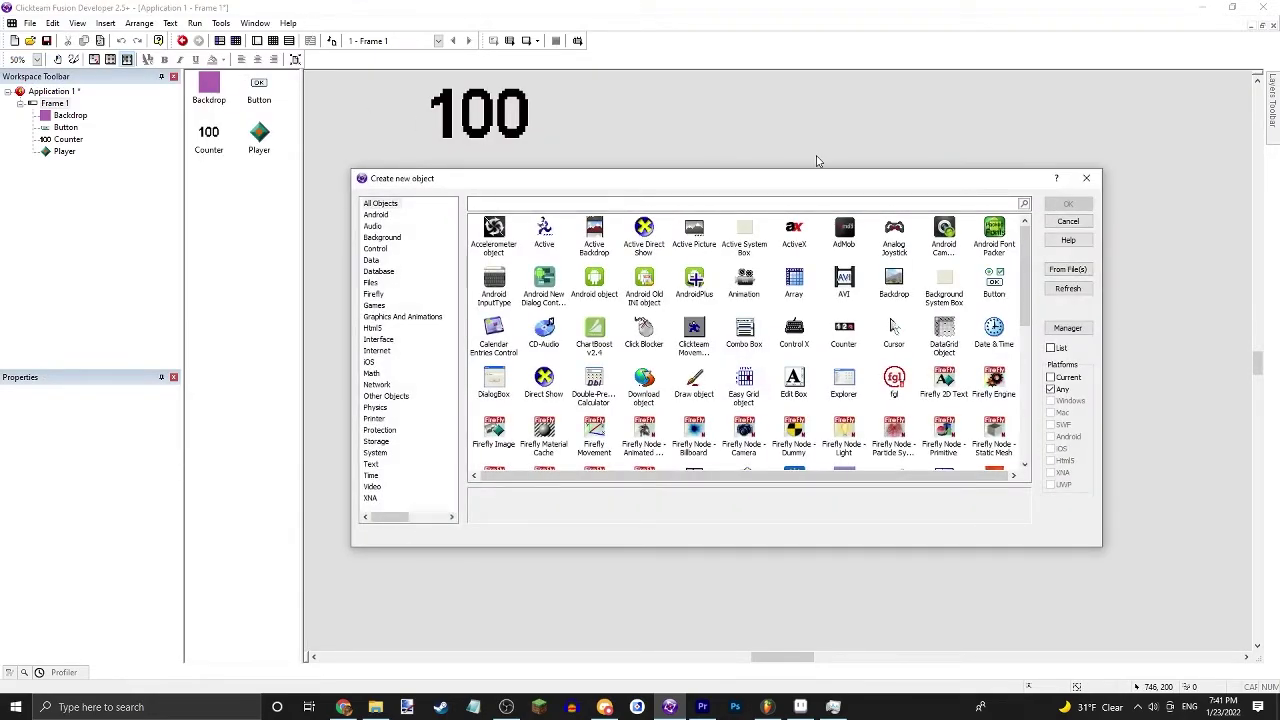
double_click(794, 382)
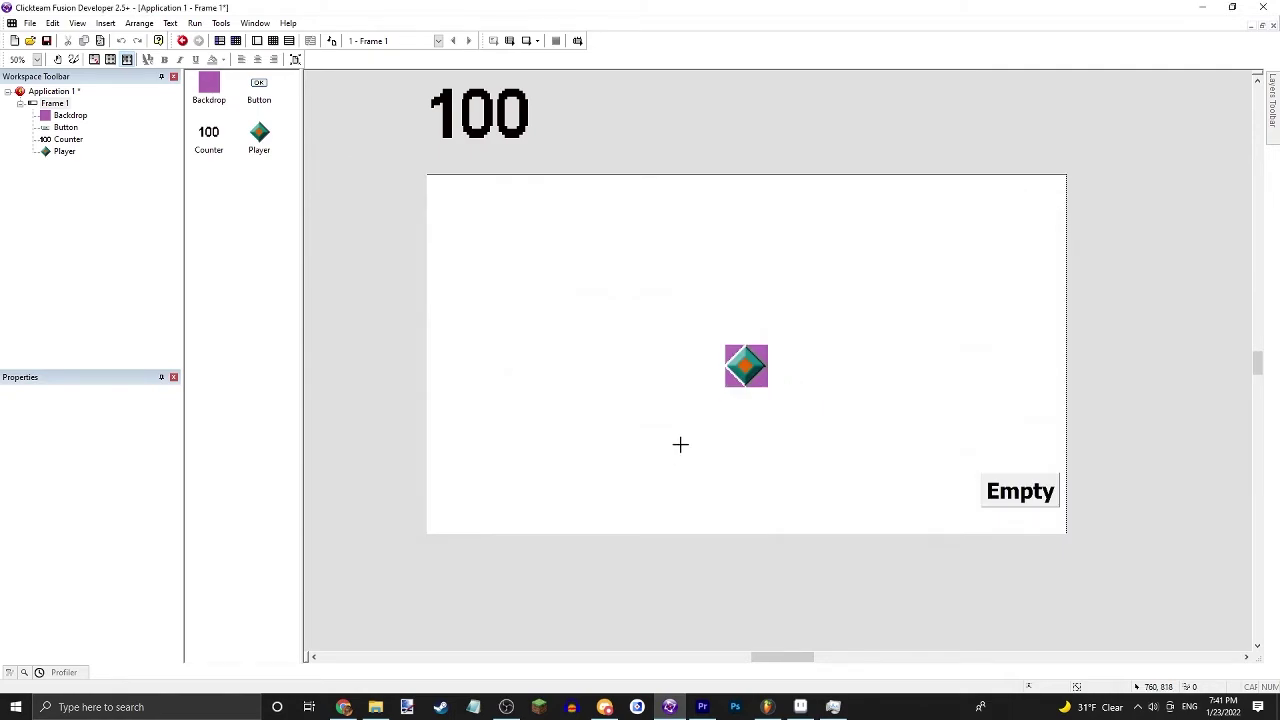
left_click(681, 435)
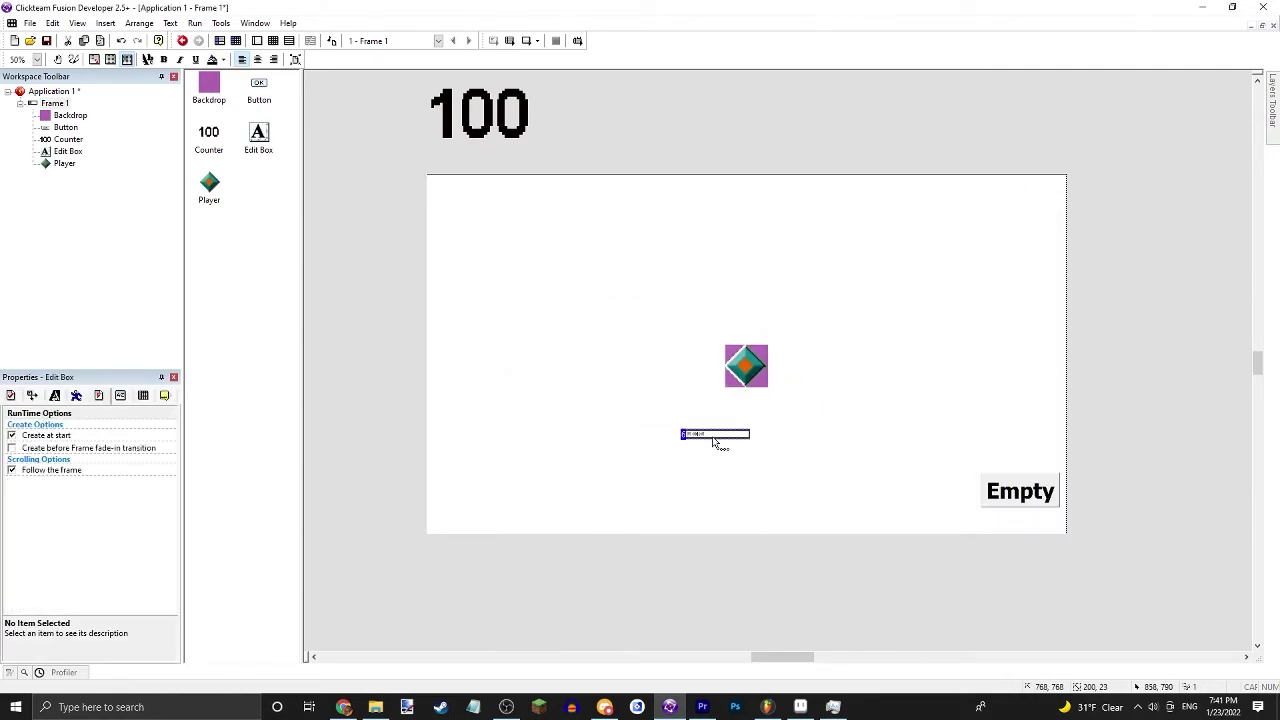
left_click_drag(751, 446, 822, 478)
- Set the Edit Box's text font to Tahoma Bold, size 20
right_click(771, 446)
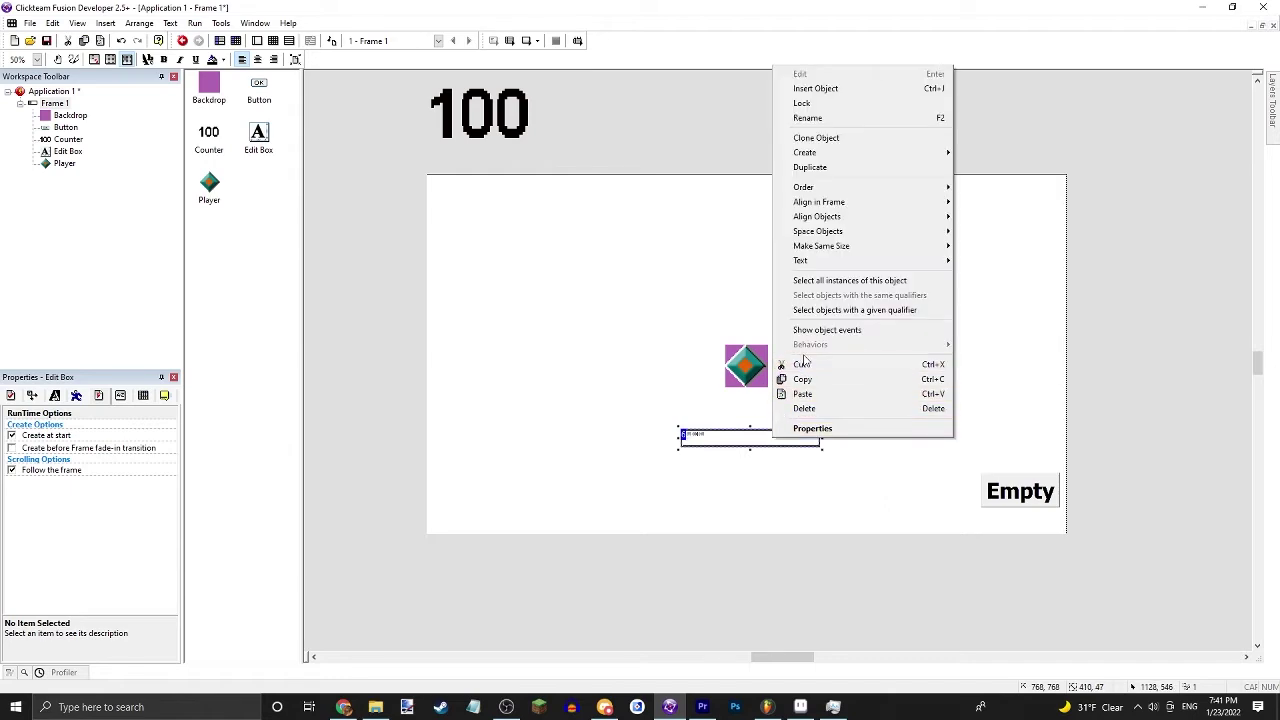
mouse_move(850, 260)
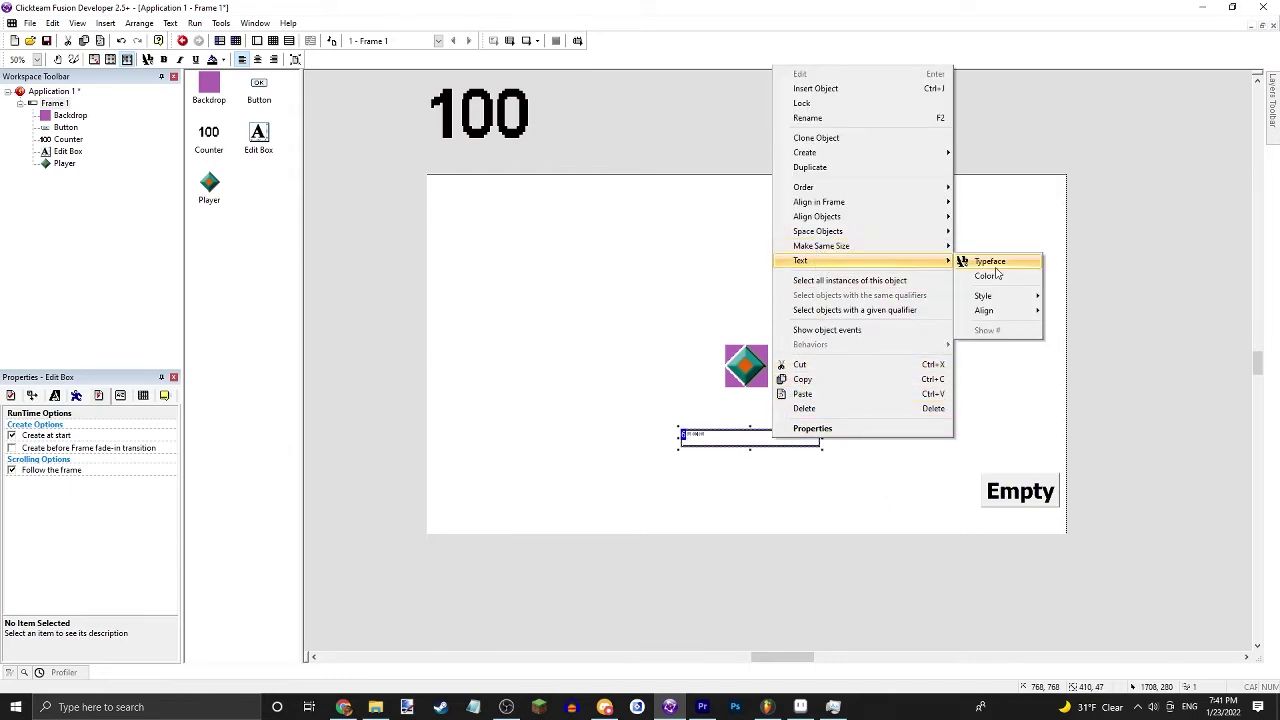
left_click(975, 261)
left_click(697, 328)
left_click_drag(678, 241, 923, 223)
left_click(877, 283)
left_click(938, 318)
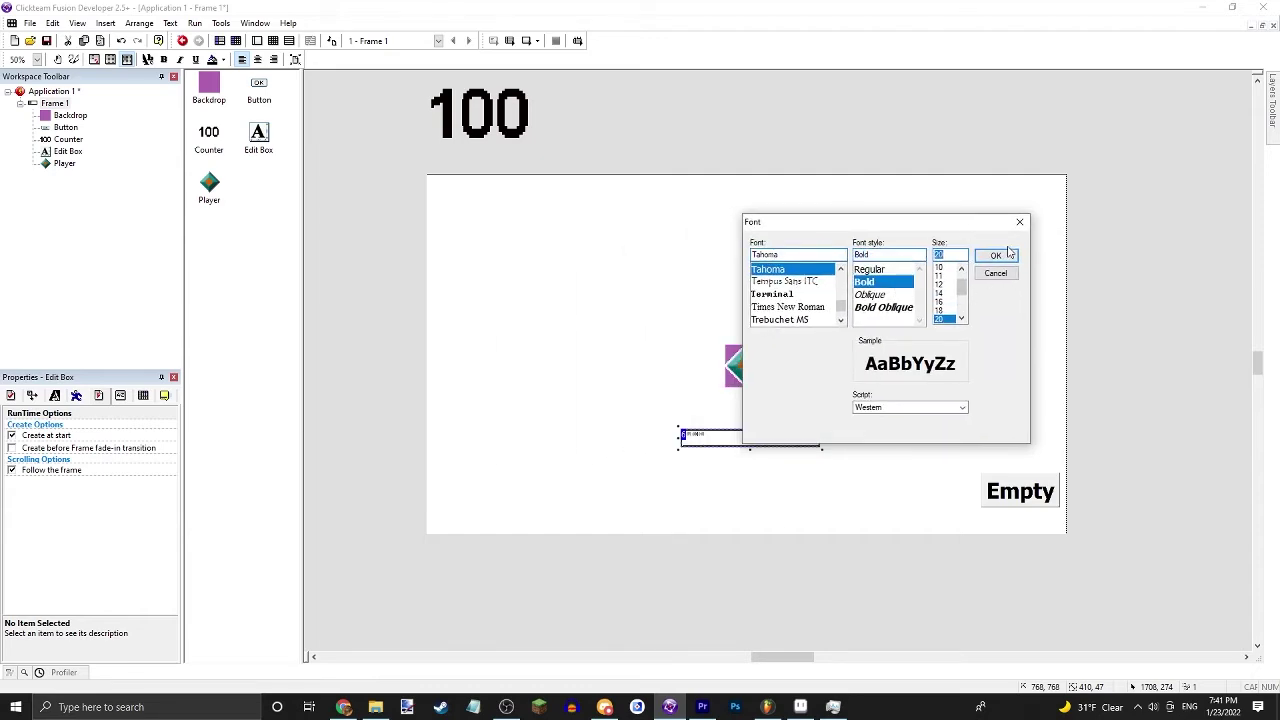
- Confirm the Edit Box font, test-run the game typing 'Thing' into the box, then close it
left_click(995, 256)
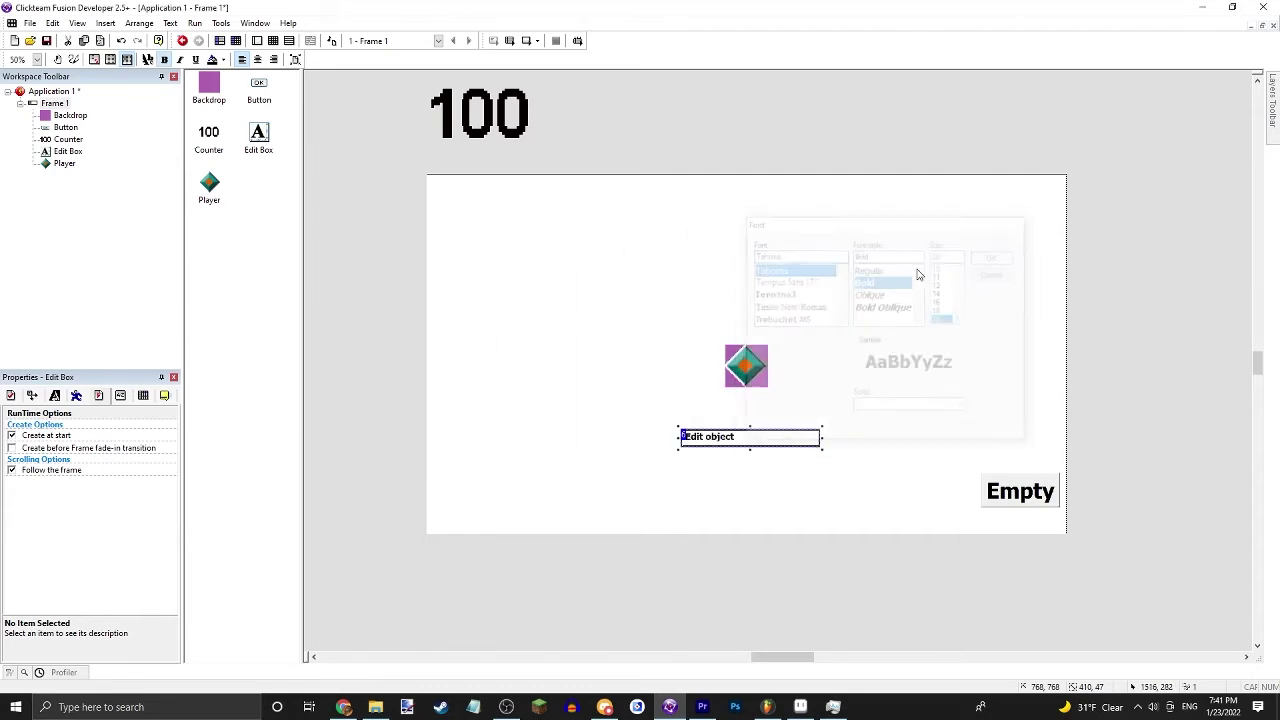
left_click(526, 41)
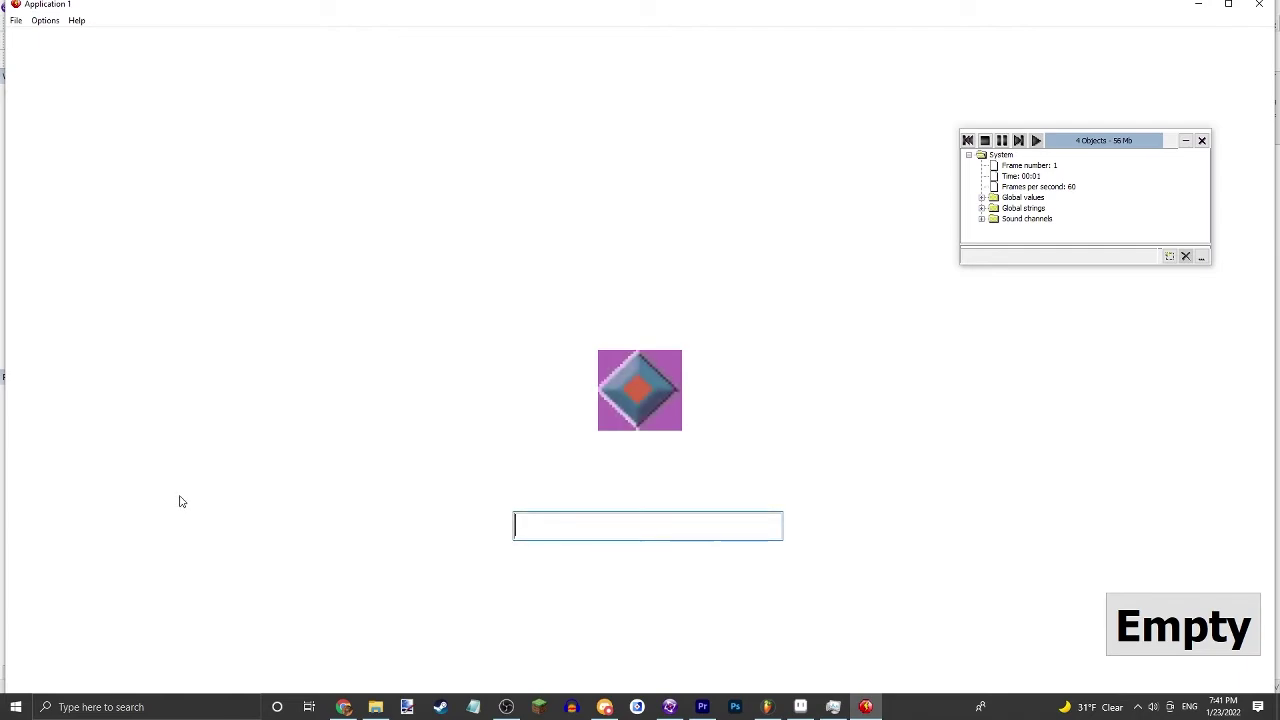
type("Things")
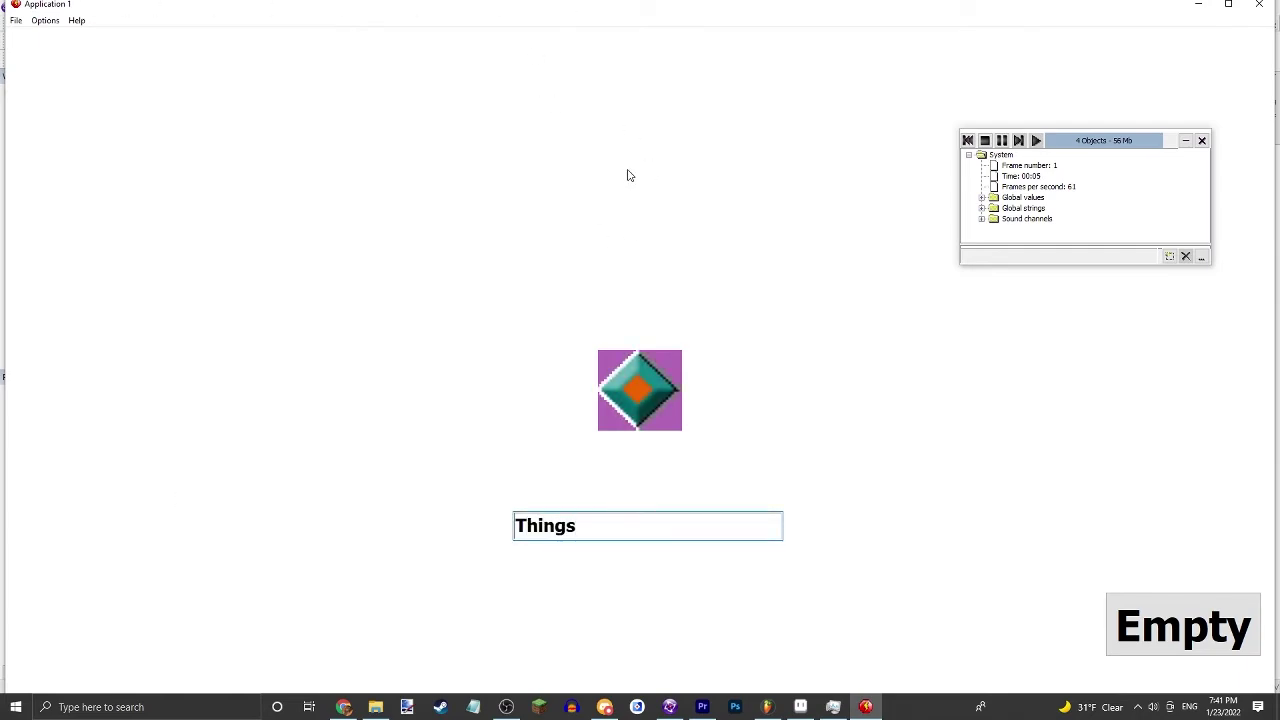
left_click(1259, 4)
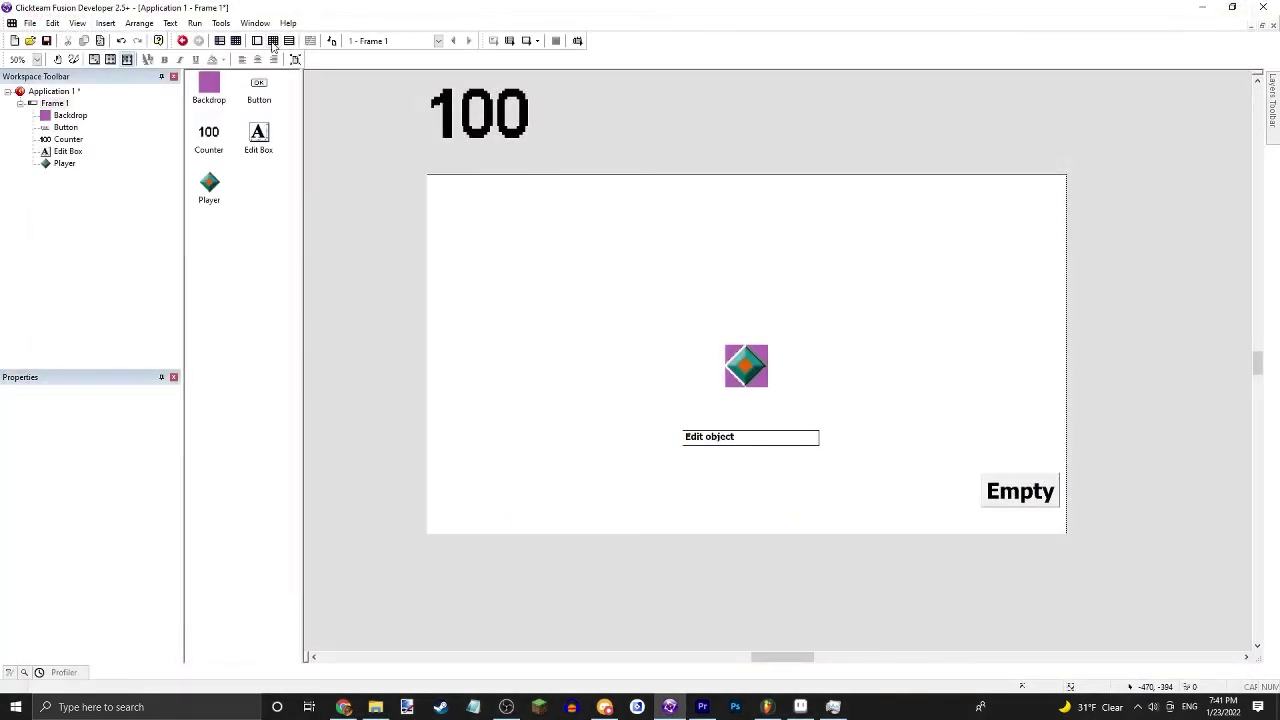
- Create a new event 3 with an Upon pressing 'Enter' keyboard condition
left_click(273, 44)
left_click(255, 149)
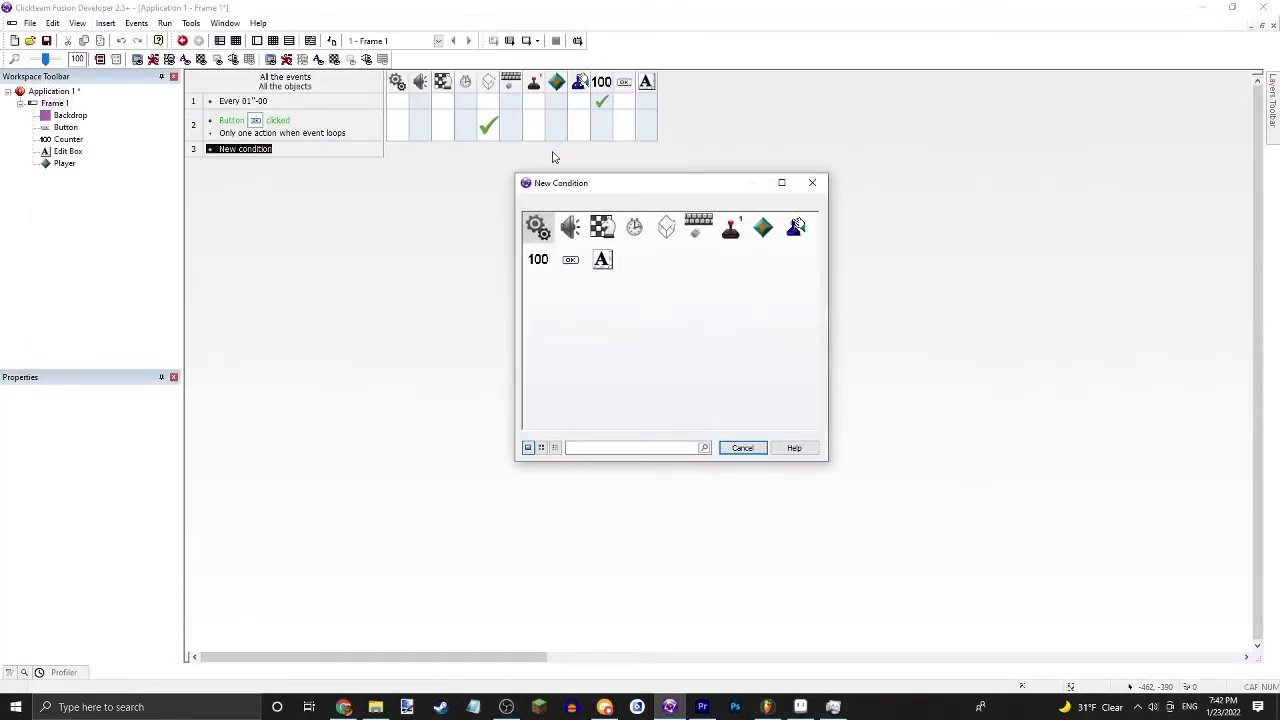
left_click(603, 262)
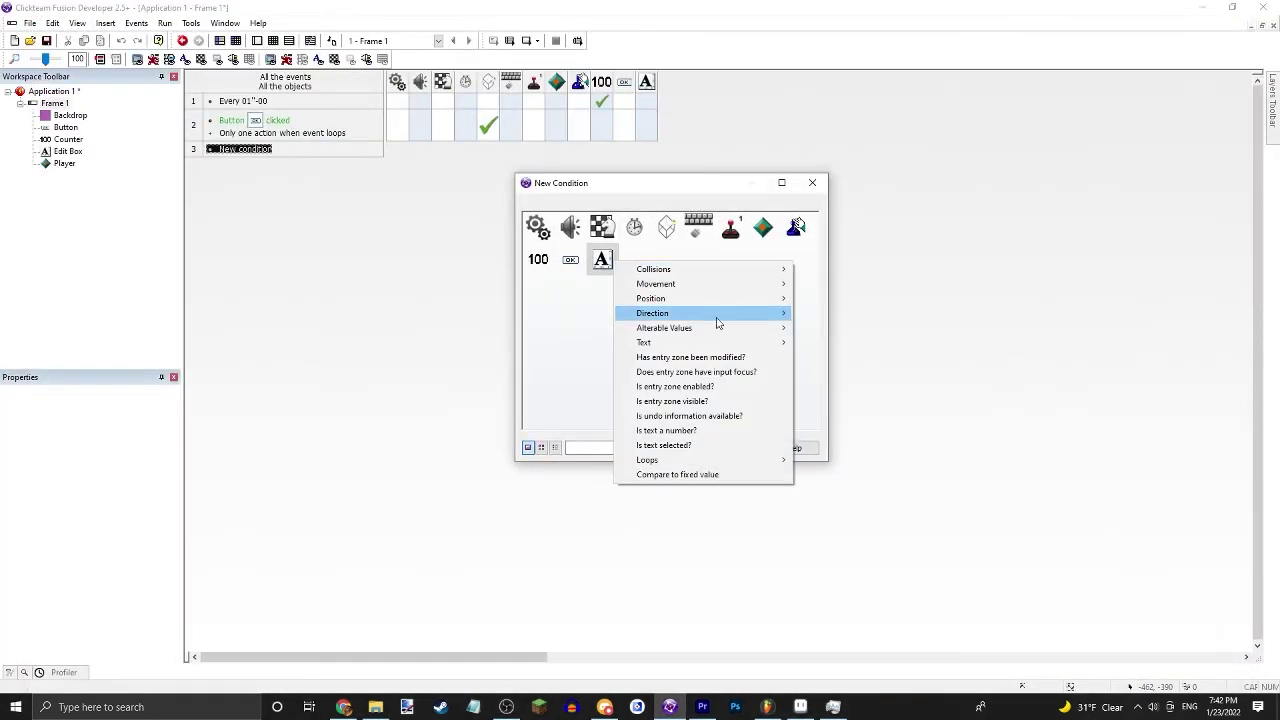
mouse_move(720, 344)
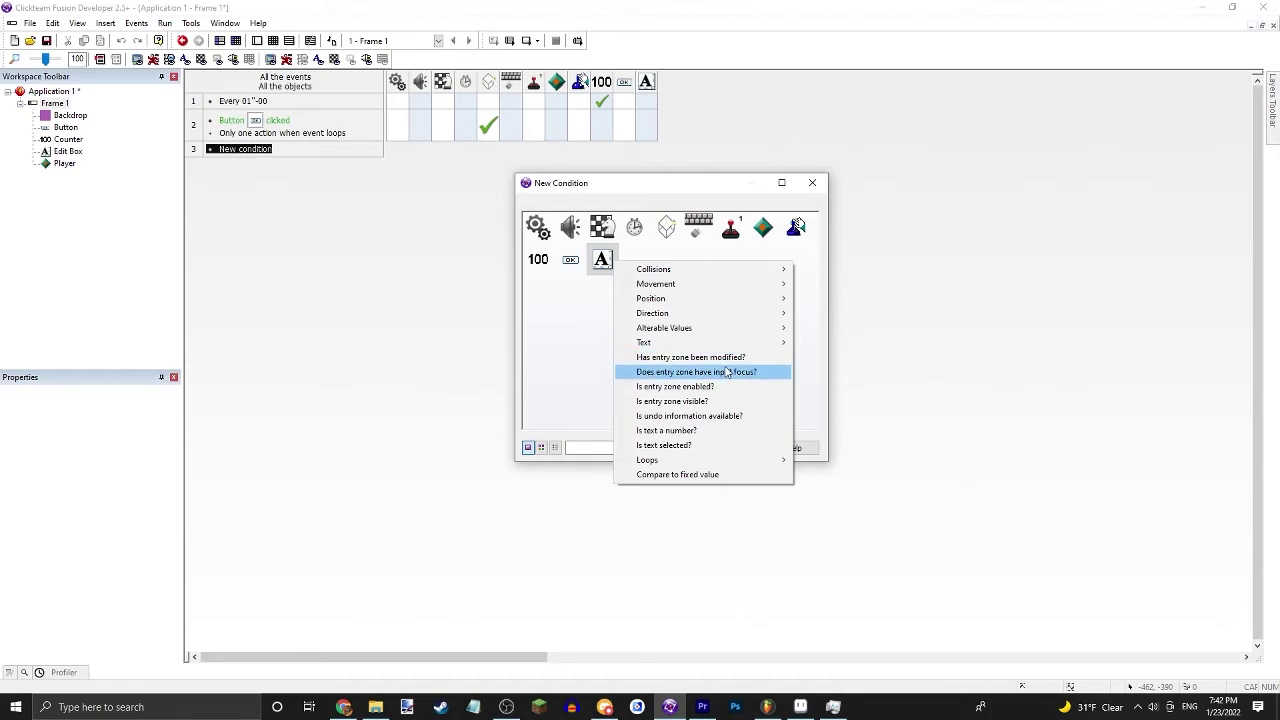
left_click(543, 313)
left_click(712, 234)
mouse_move(760, 230)
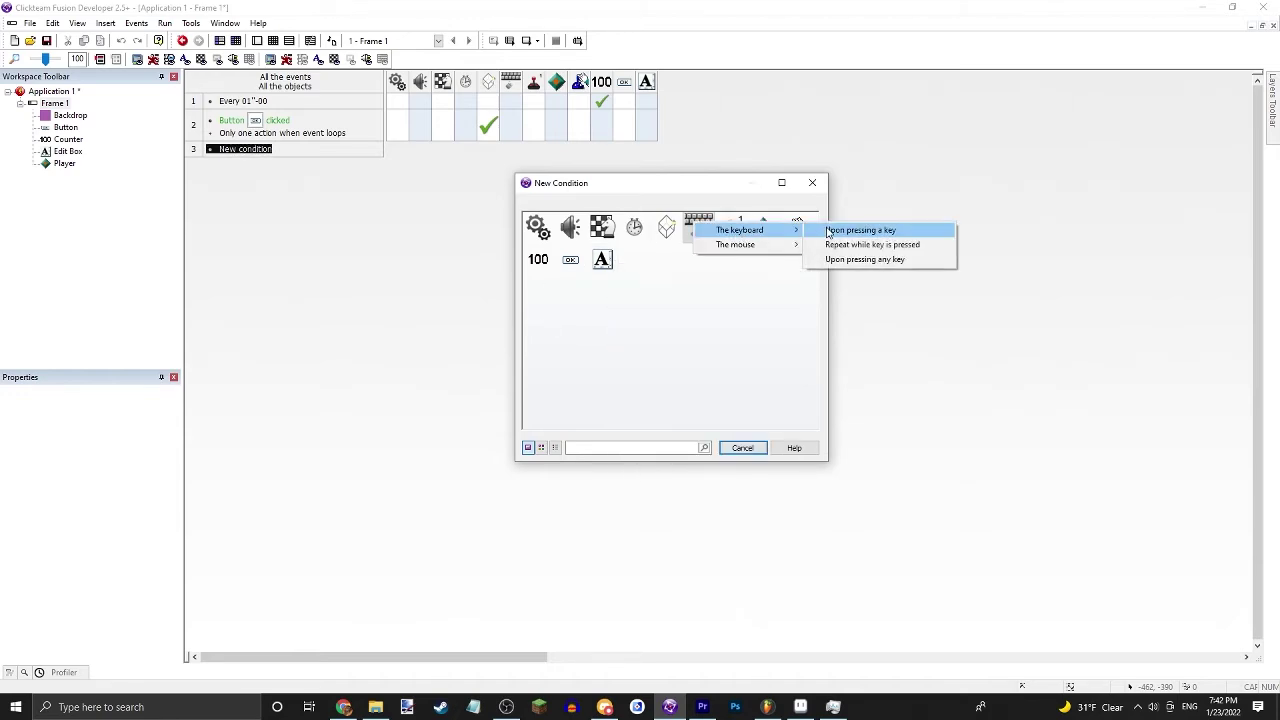
left_click(832, 231)
key("Return")
left_click(424, 288)
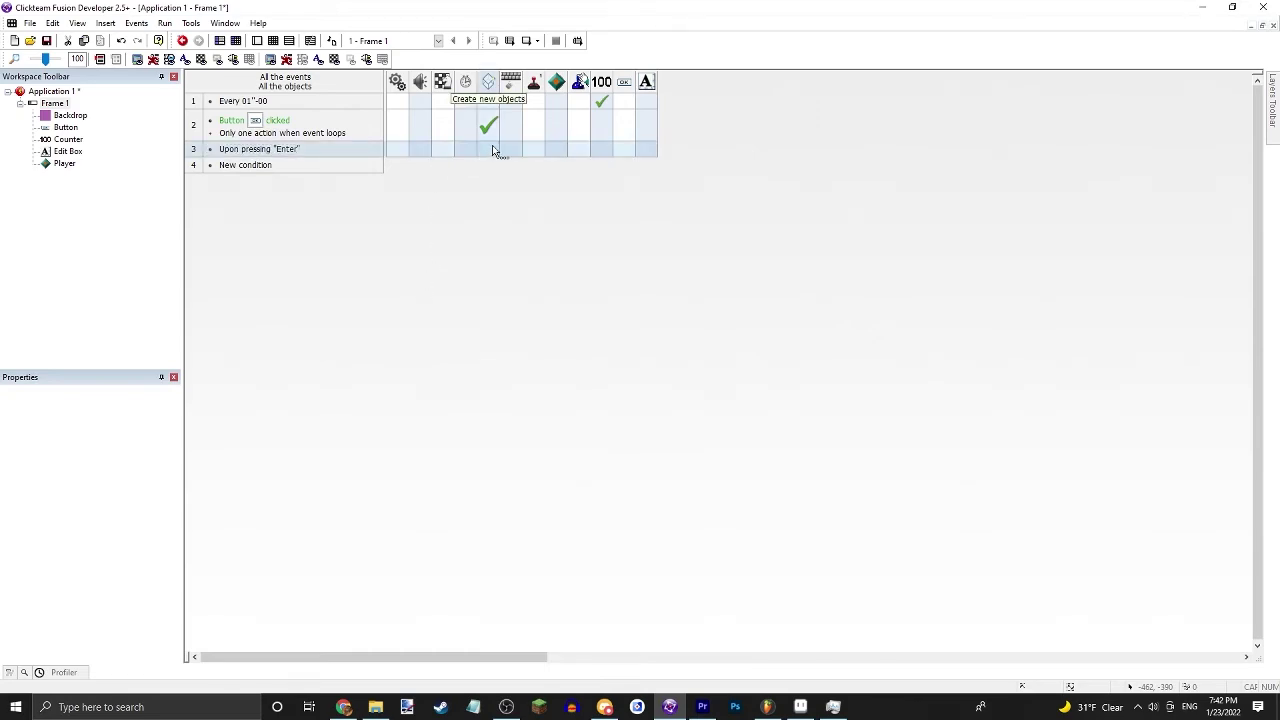
- Try inserting a Button condition into the Enter event, then cancel without adding one
left_click(619, 148)
left_click(372, 230)
right_click(263, 149)
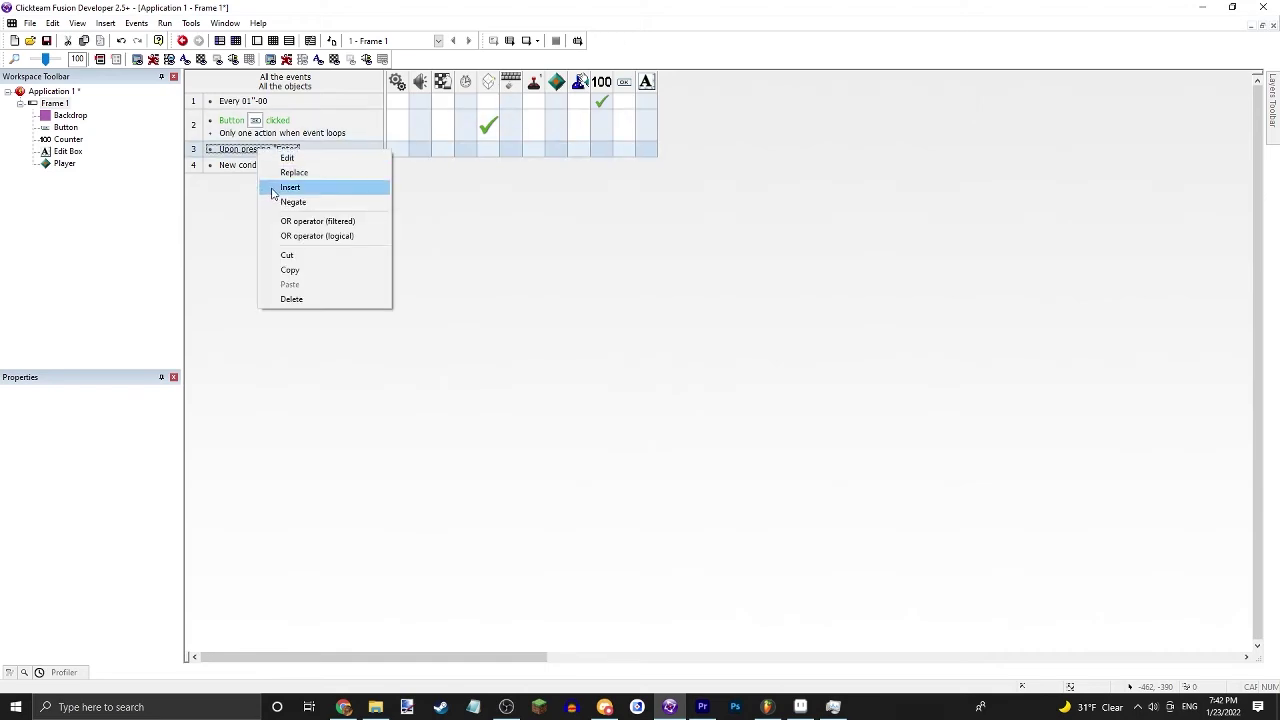
left_click(290, 183)
left_click(570, 259)
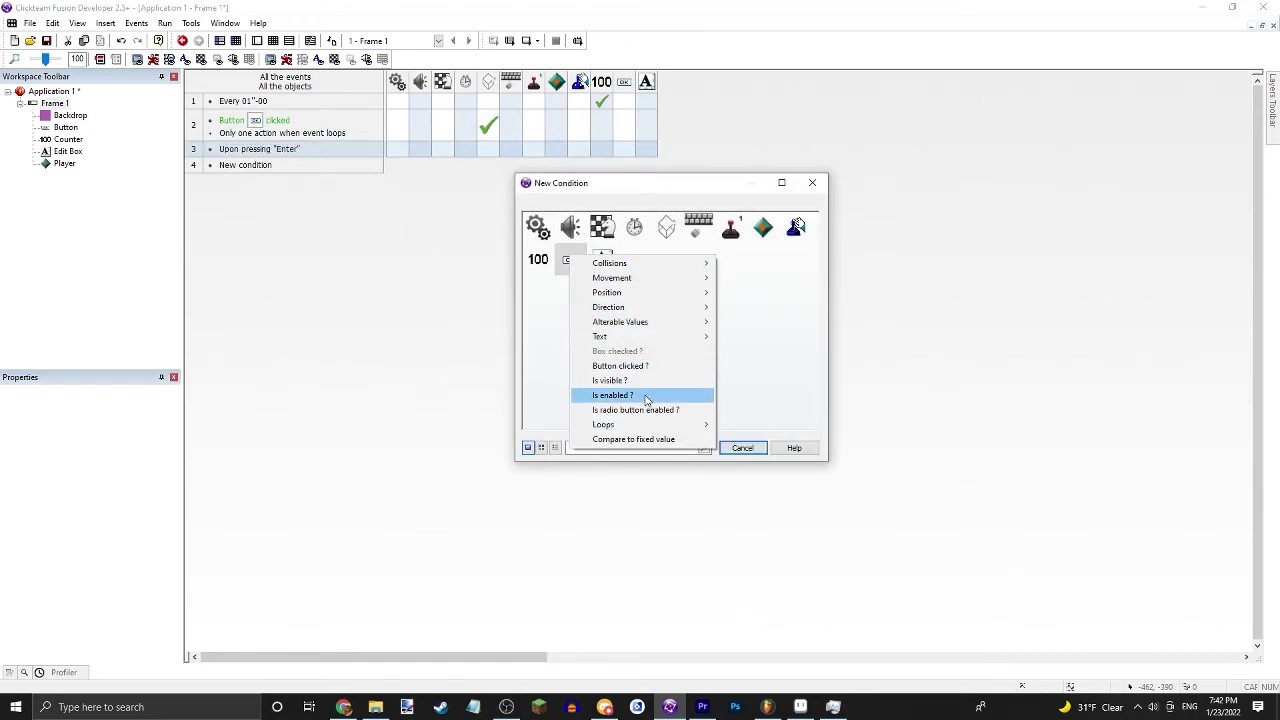
left_click(760, 347)
left_click(742, 447)
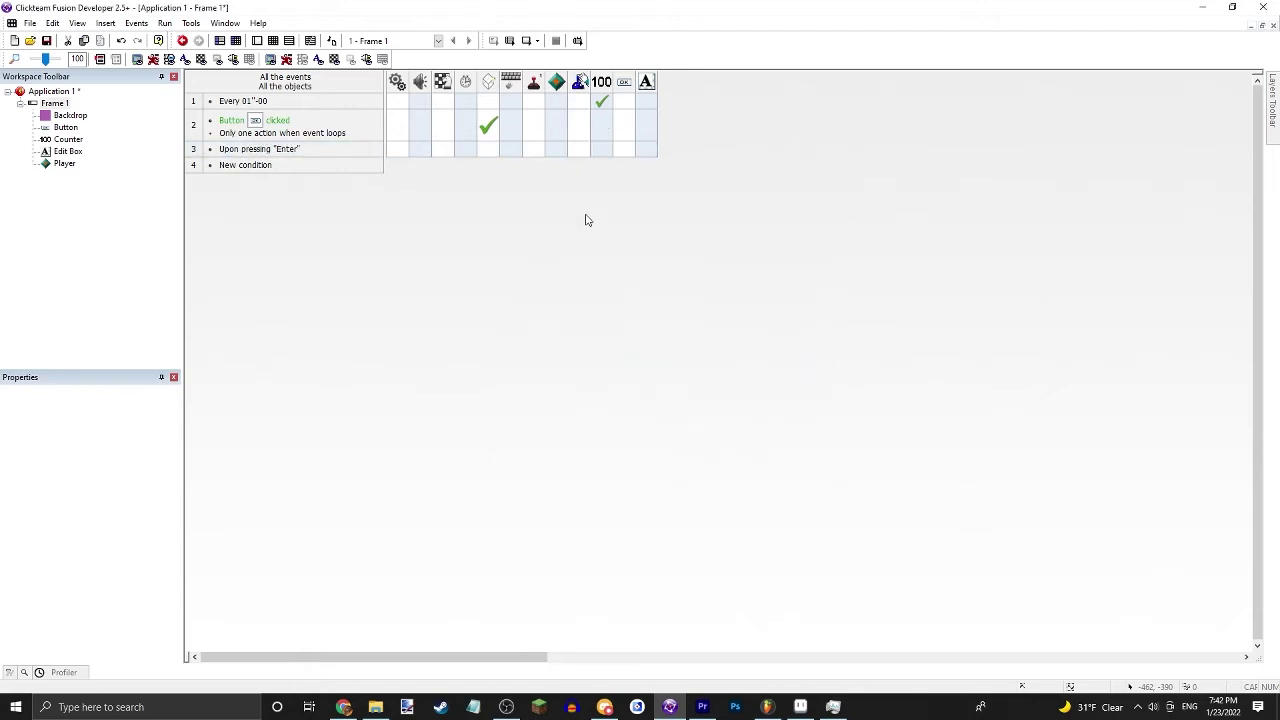
- Make the Enter event disable the Button, then test-run the game and close it
left_click(626, 150)
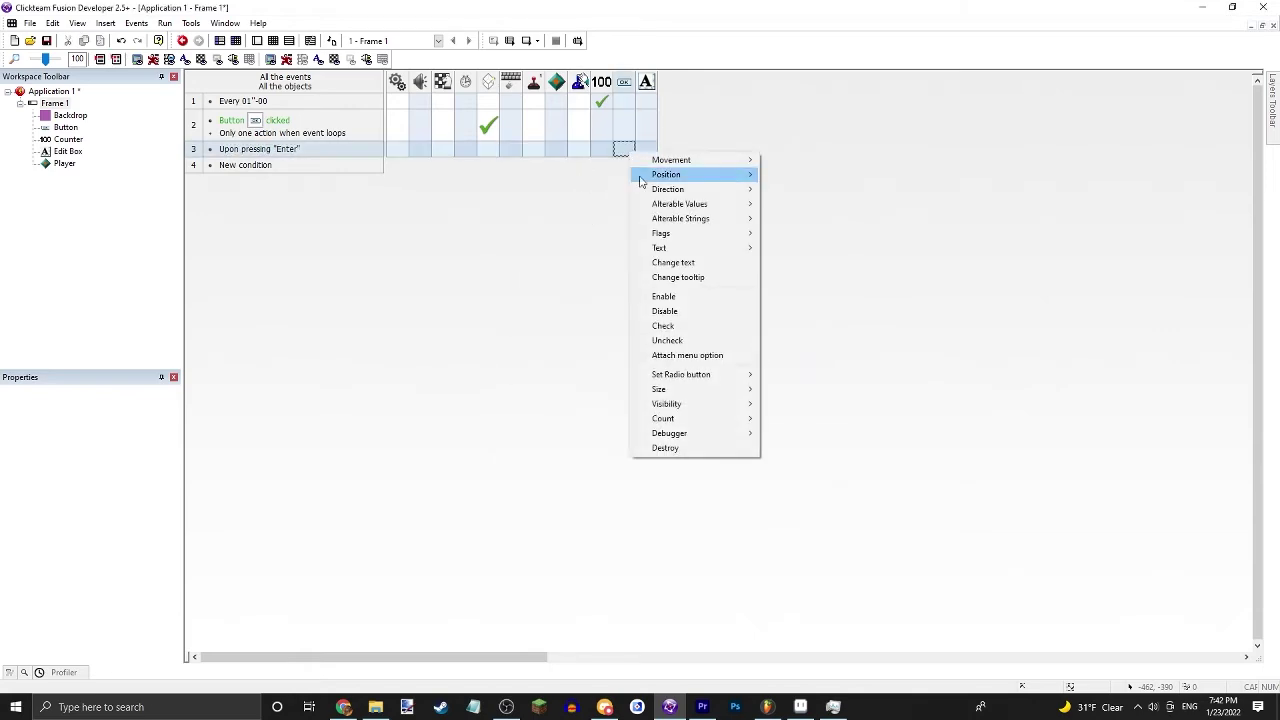
left_click(688, 313)
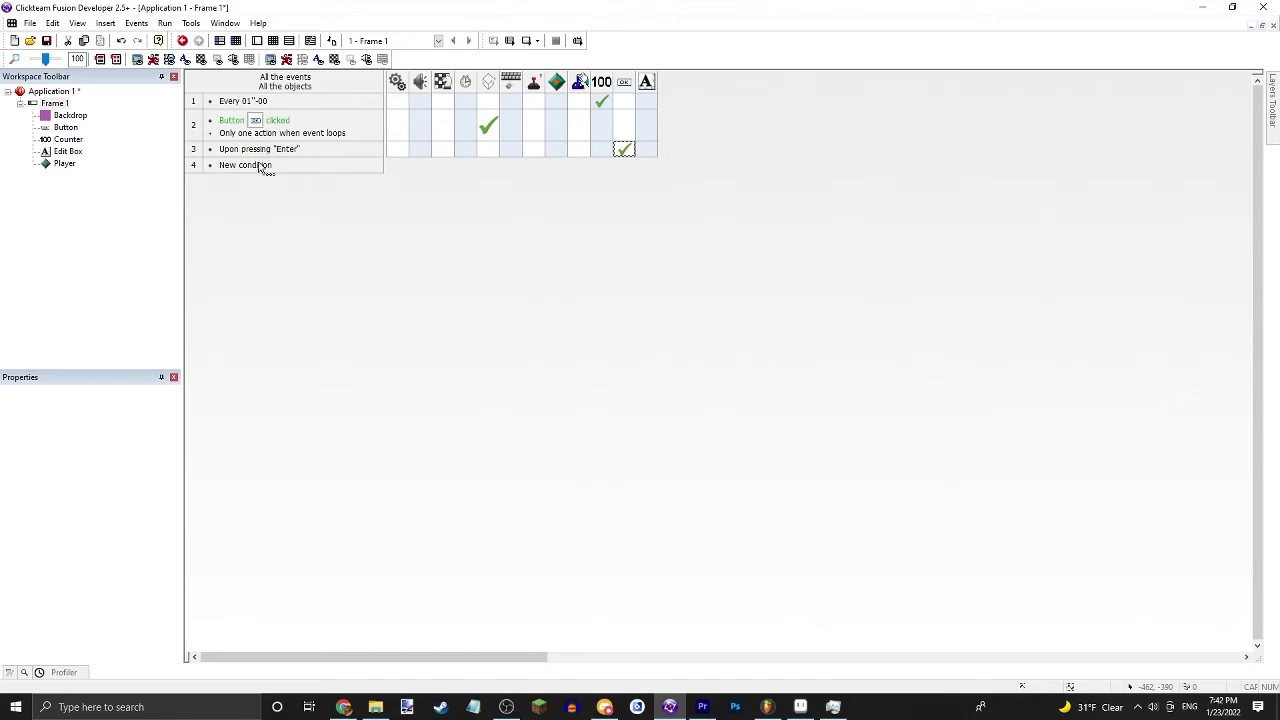
left_click(526, 40)
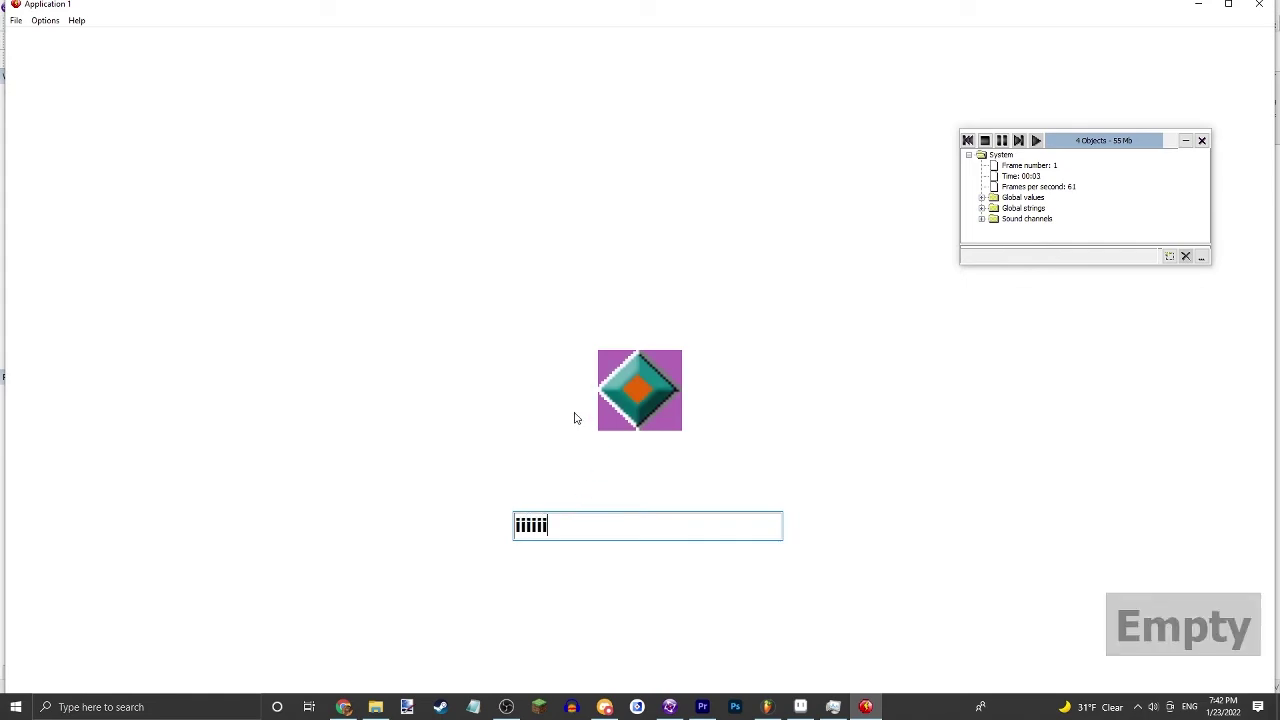
left_click(1256, 5)
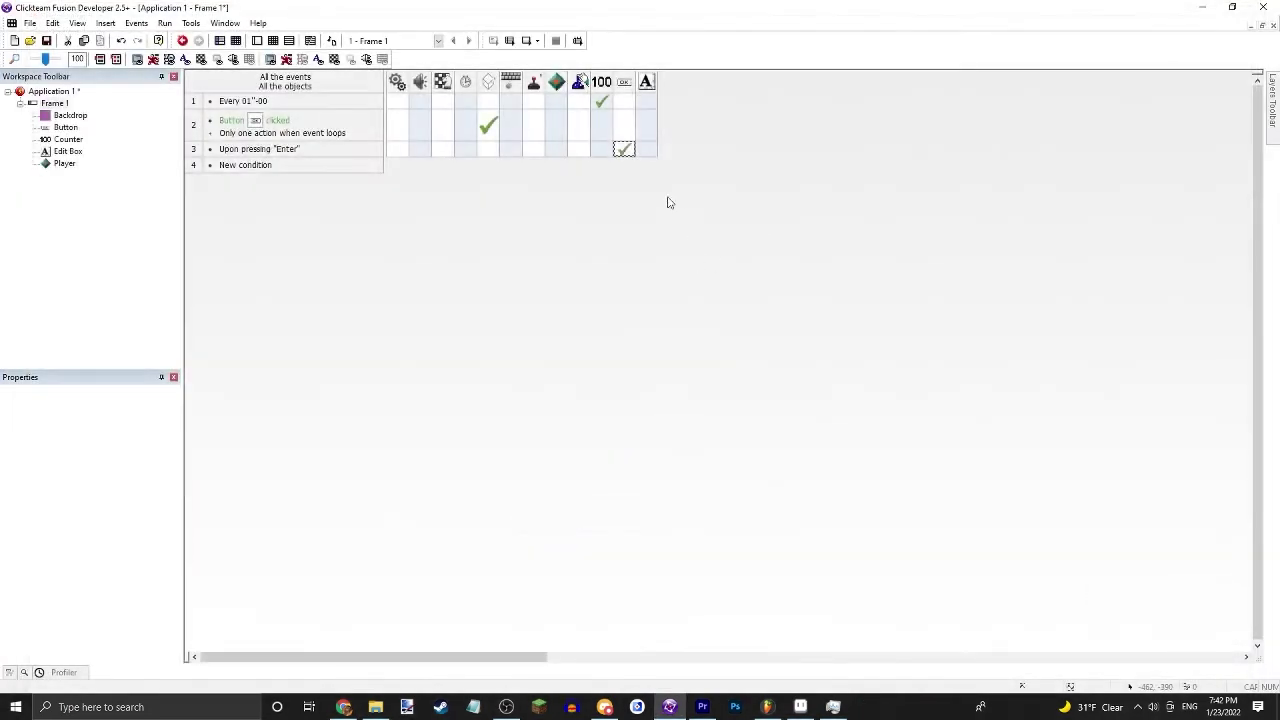
- Add an action to the Enter event turning the Edit Box's Enabled control off
left_click(645, 150)
mouse_move(722, 277)
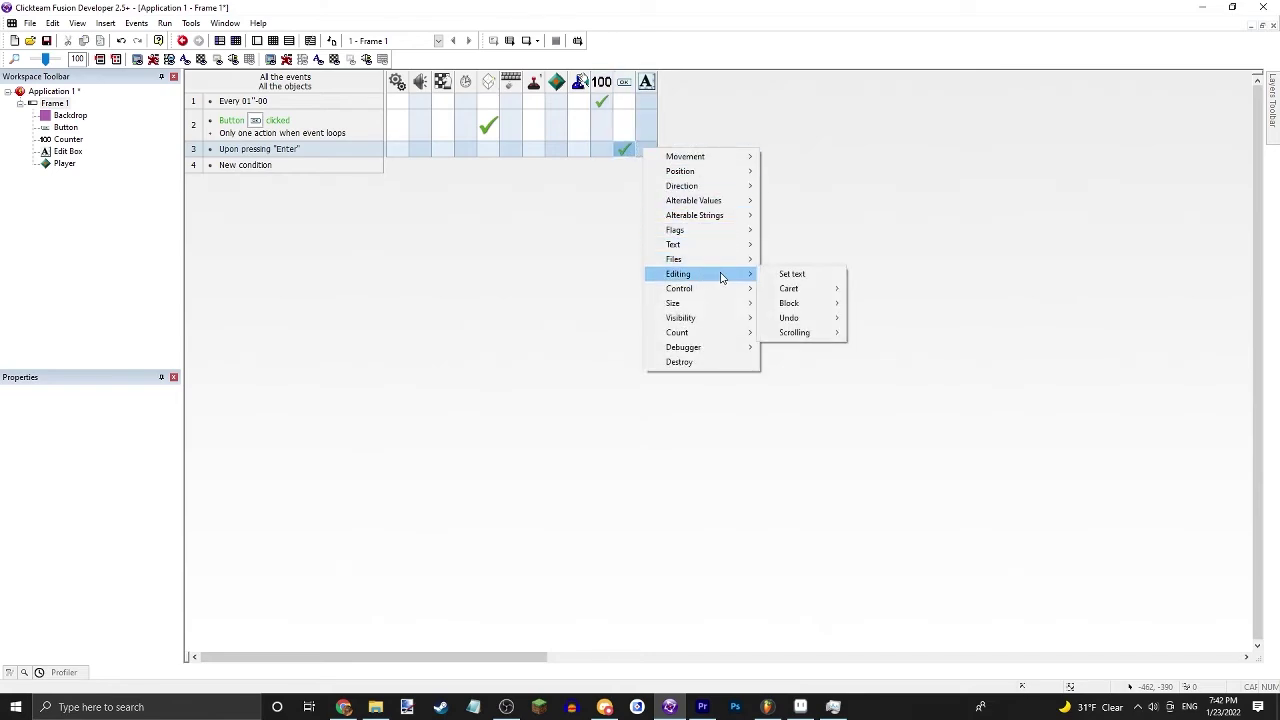
mouse_move(822, 311)
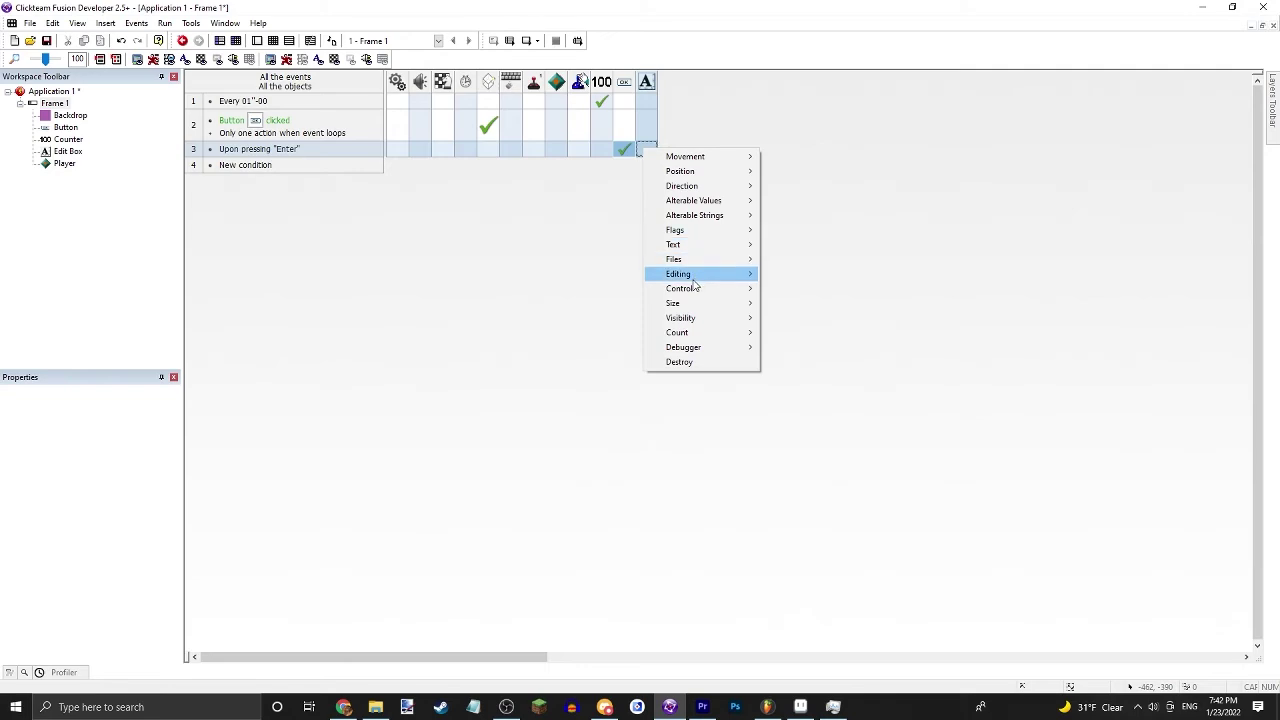
mouse_move(701, 249)
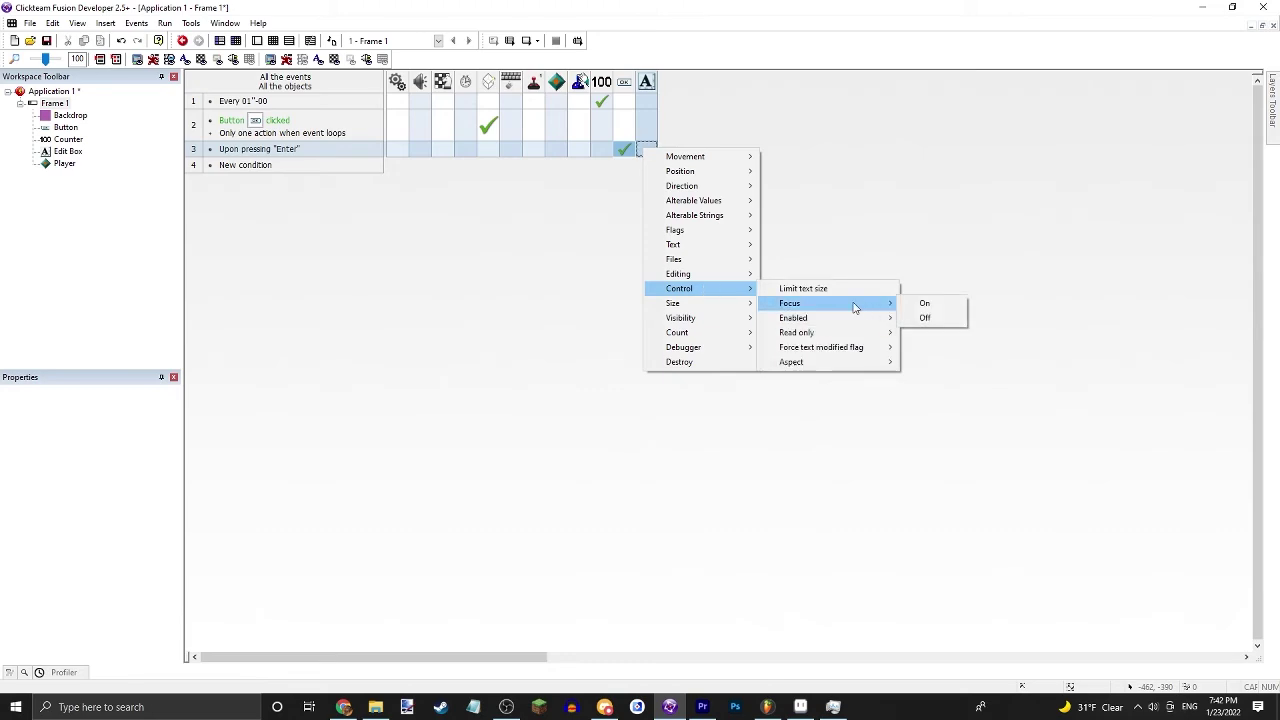
left_click(945, 334)
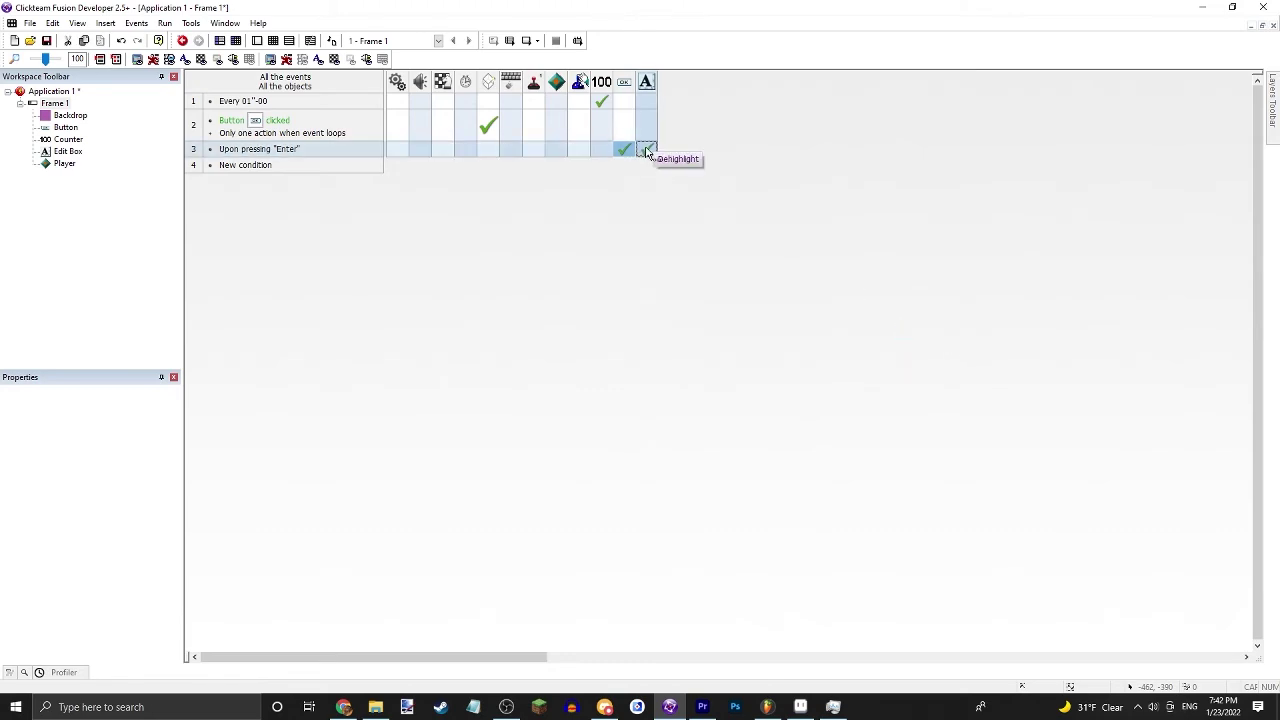
- Test-run the game, type 'asdwae' in the Edit Box, press Enter, then close it
left_click(535, 41)
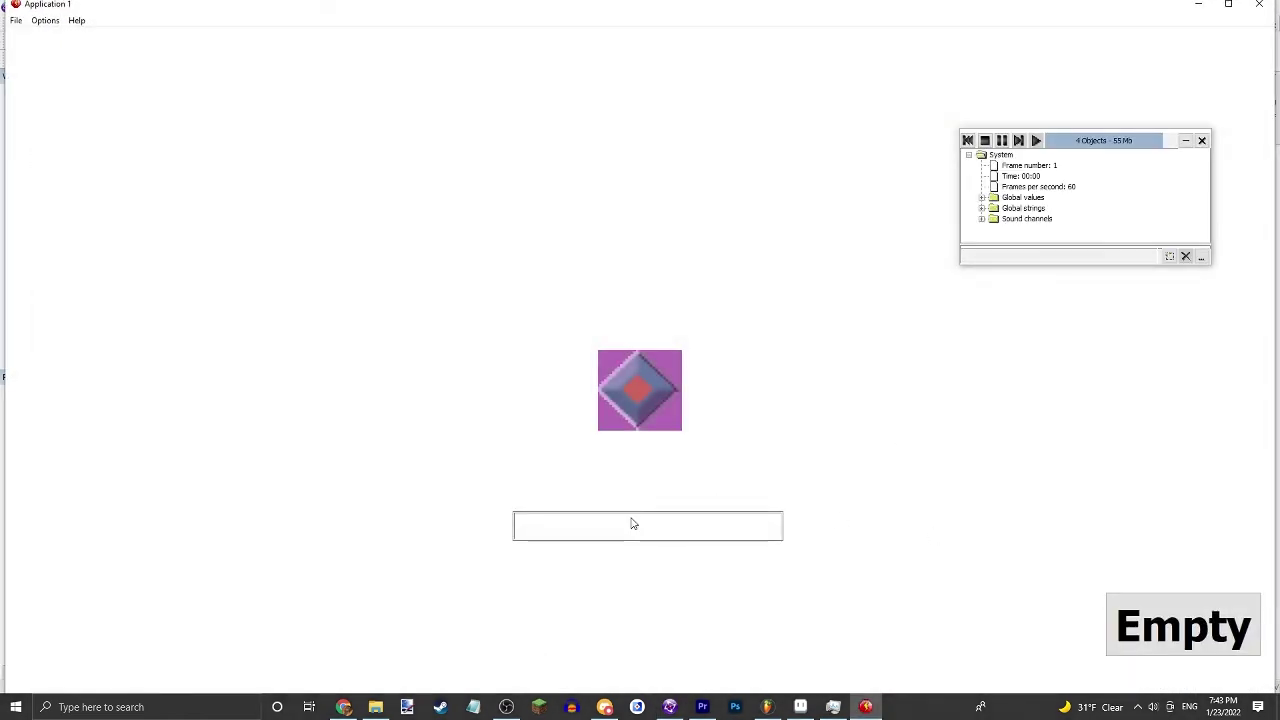
left_click(632, 523)
type("asdwaea")
key("Return")
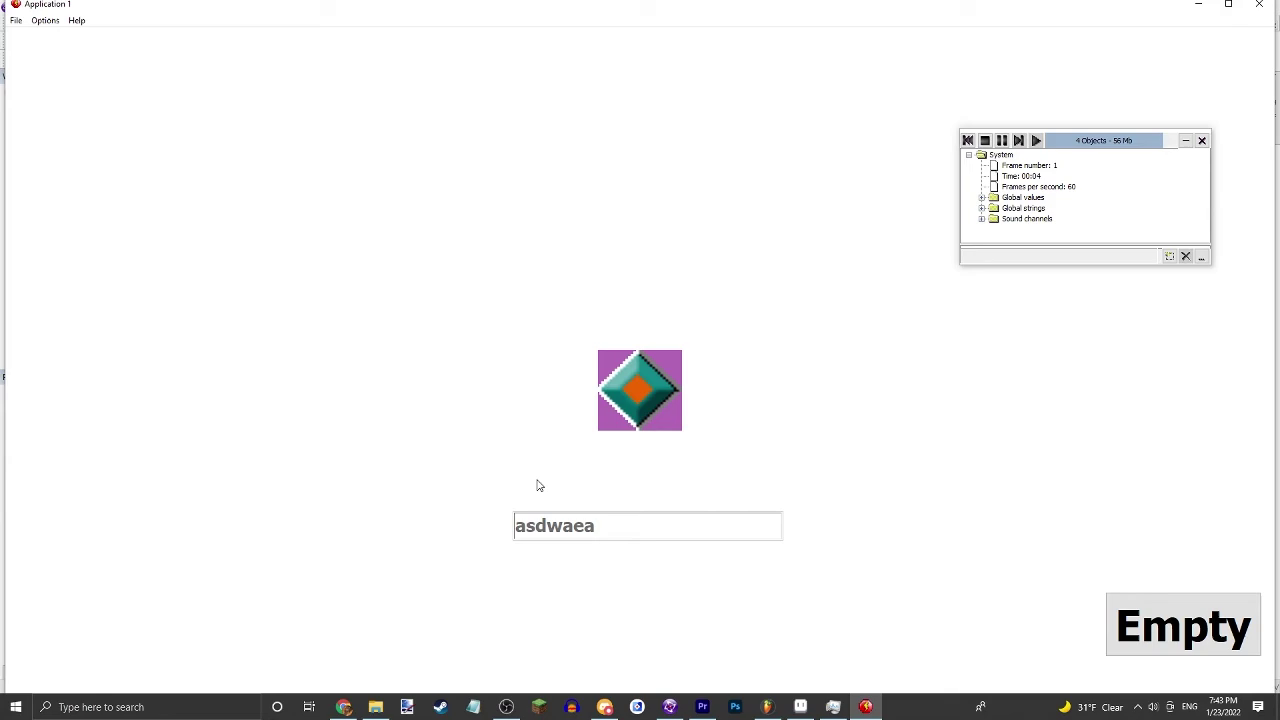
left_click(1259, 4)
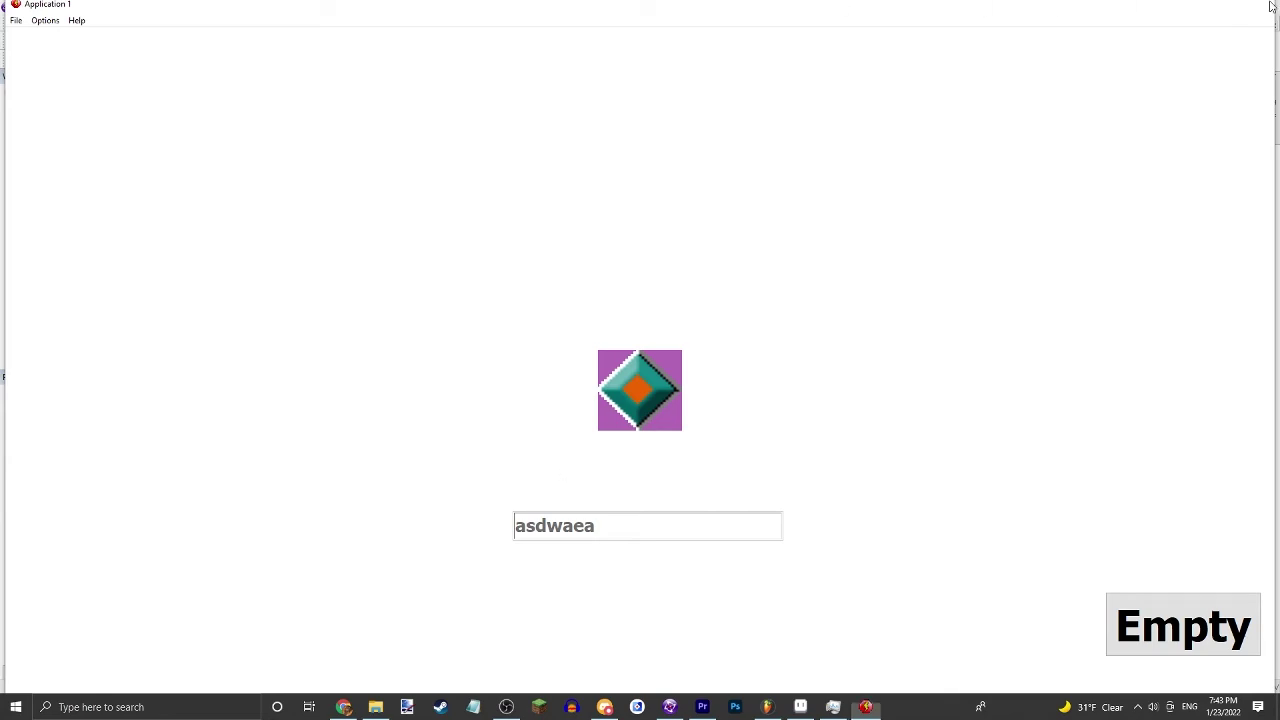
- Give the Player a new alterable string named PlayerName
left_click(62, 163)
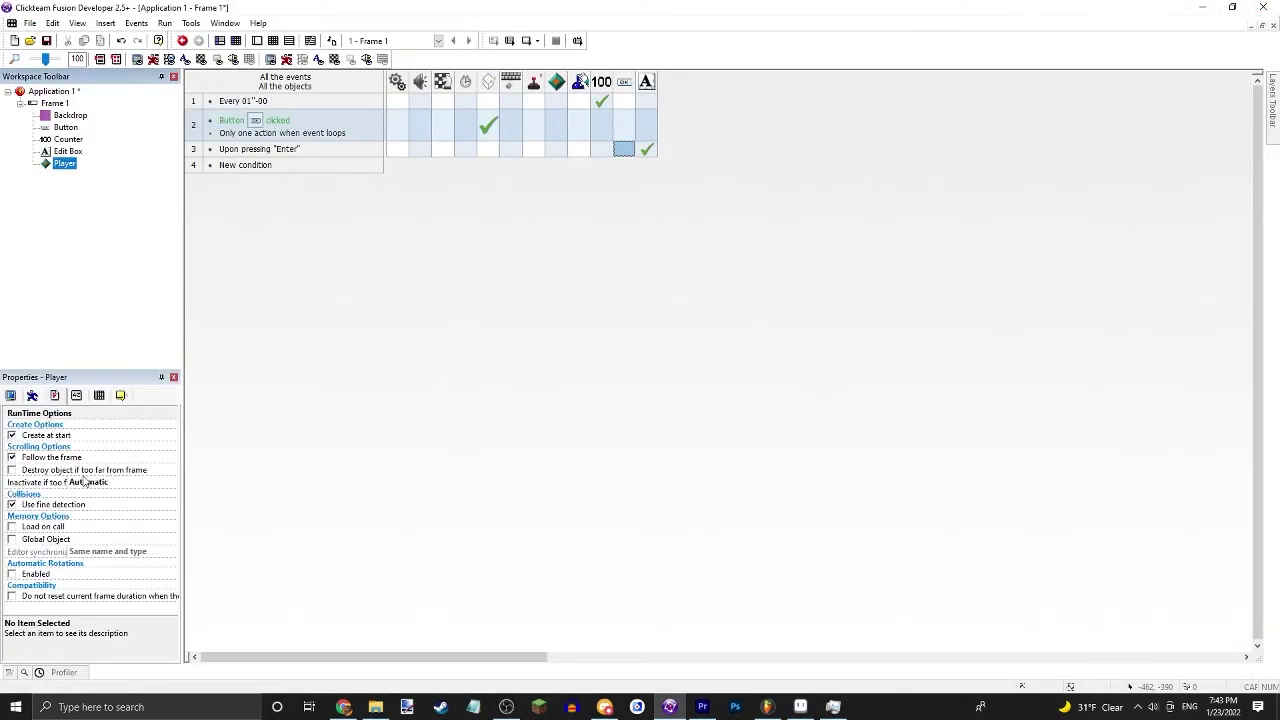
left_click(72, 396)
left_click(90, 459)
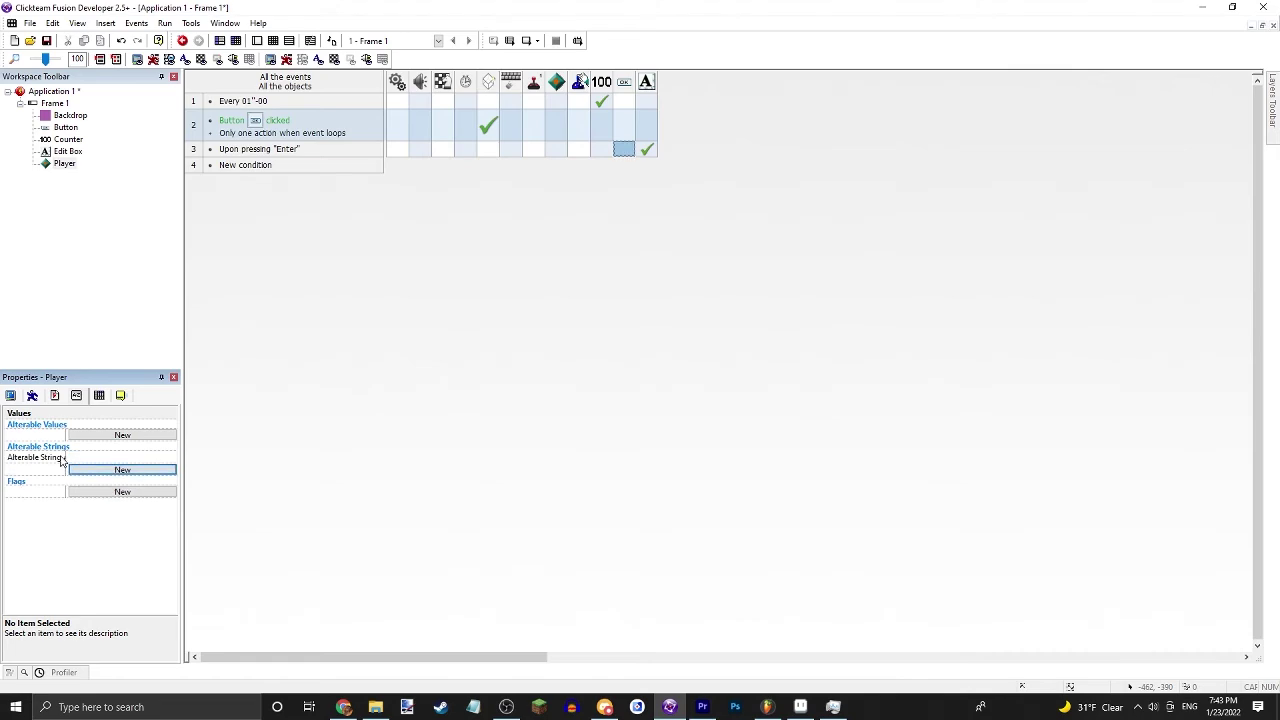
left_click(50, 462)
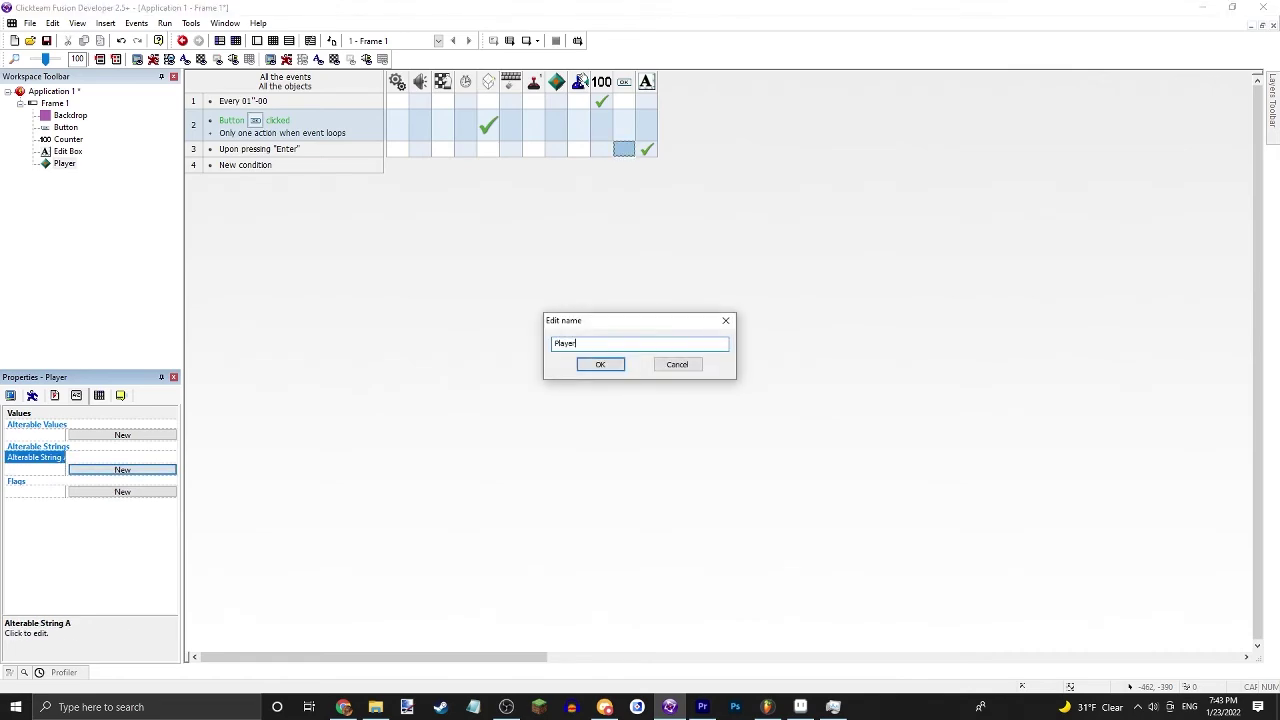
type("PlayerName")
key("Return")
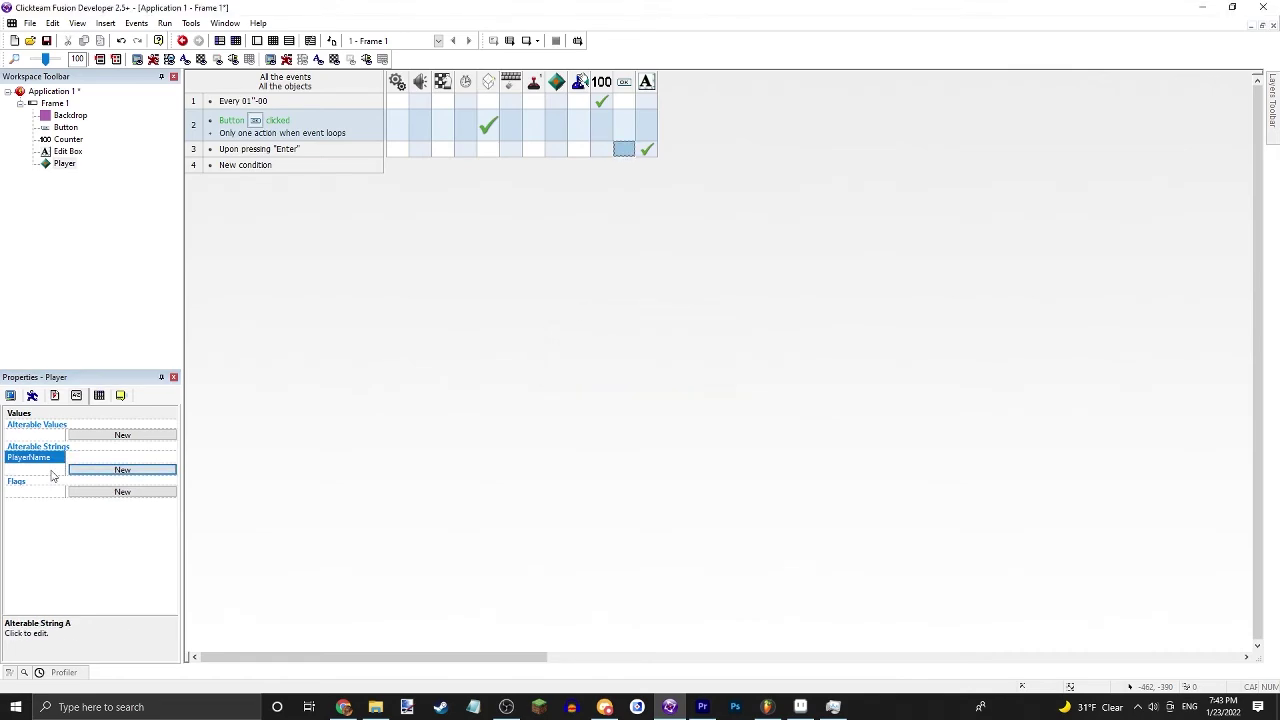
- Make the Enter event set Player's PlayerName string to the Edit Box's Get text value
right_click(627, 148)
left_click(554, 177)
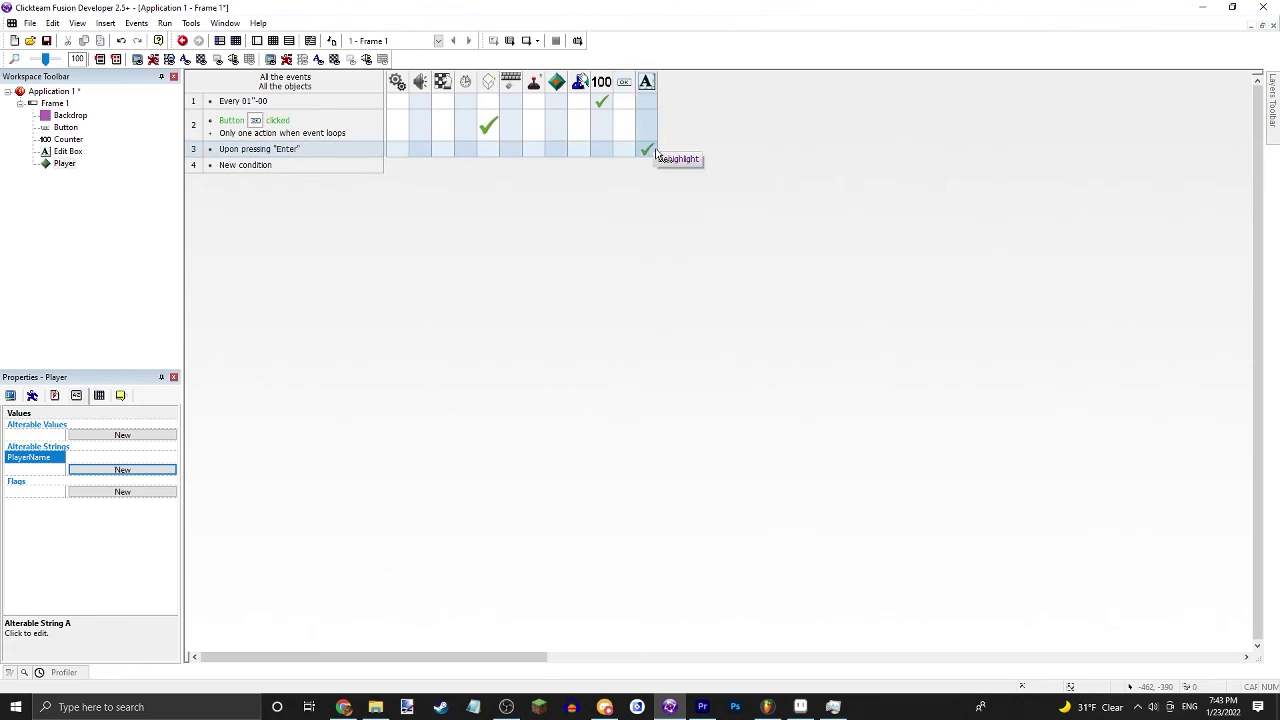
right_click(556, 149)
mouse_move(609, 289)
left_click(728, 287)
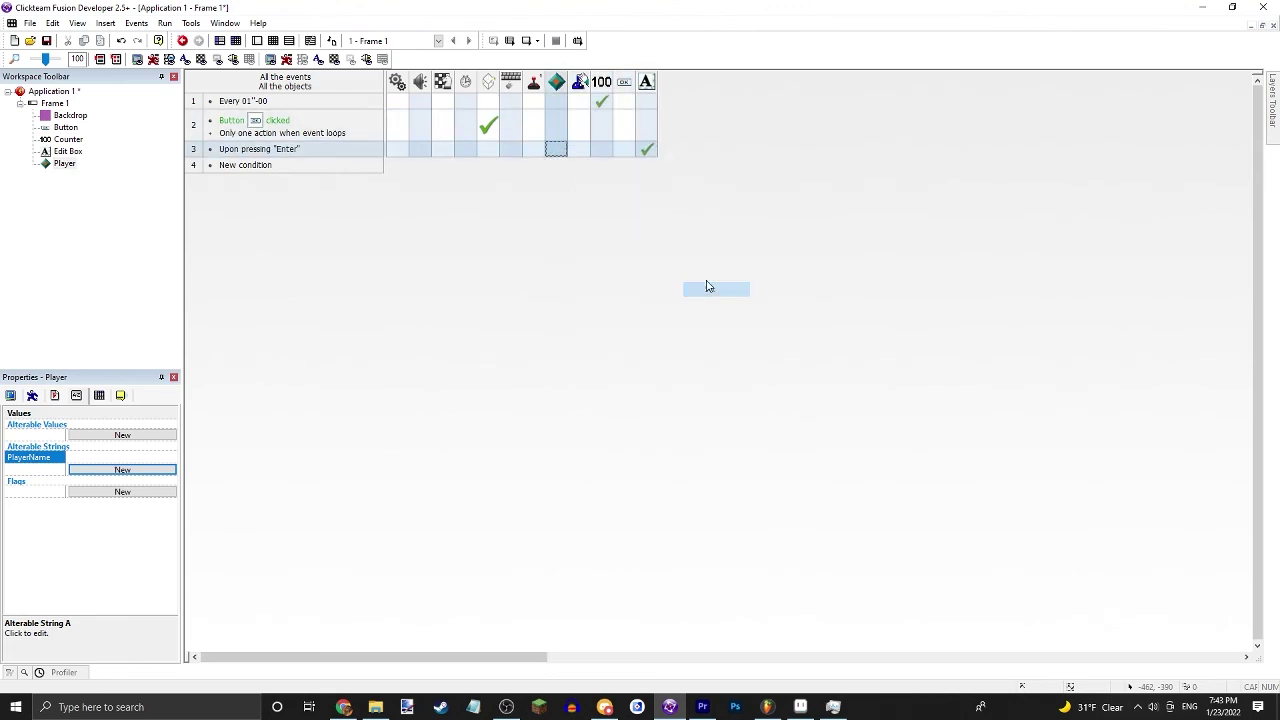
left_click(496, 449)
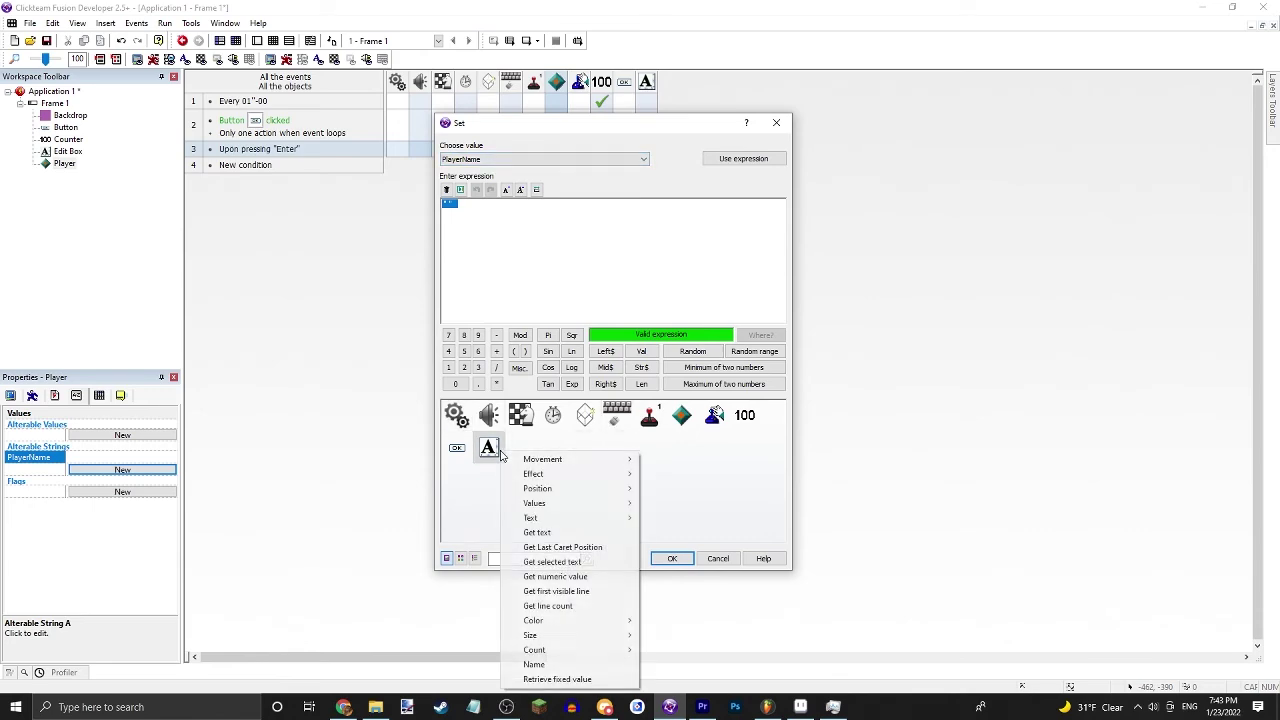
left_click(537, 532)
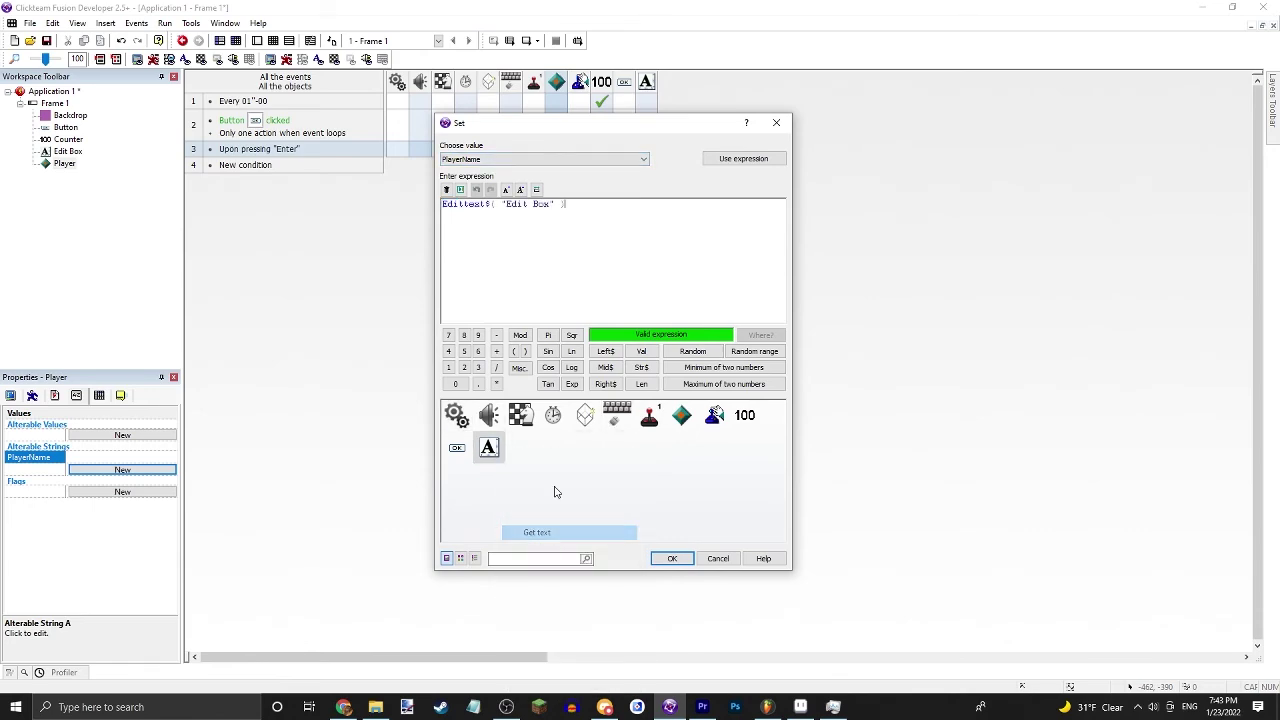
left_click(672, 558)
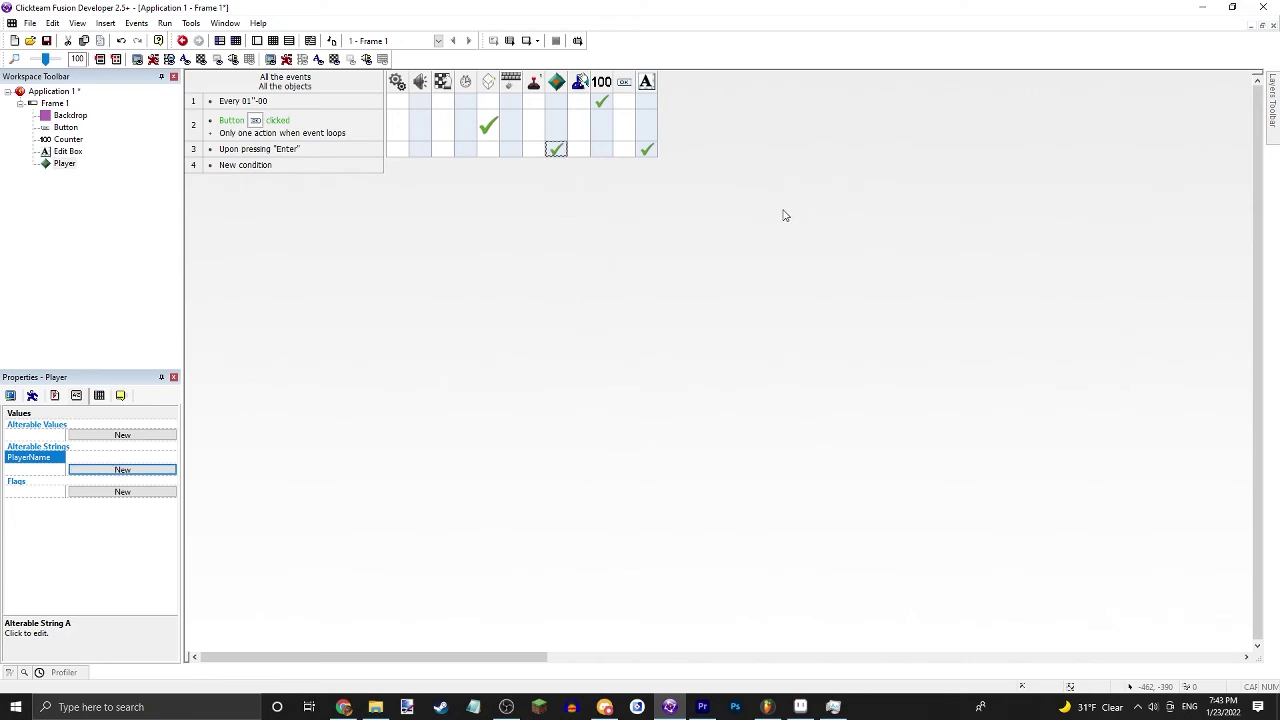
- Return to Frame 1's layout and marquee-select the 100 counter, Edit Box and Player to check them, then deselect
left_click(257, 41)
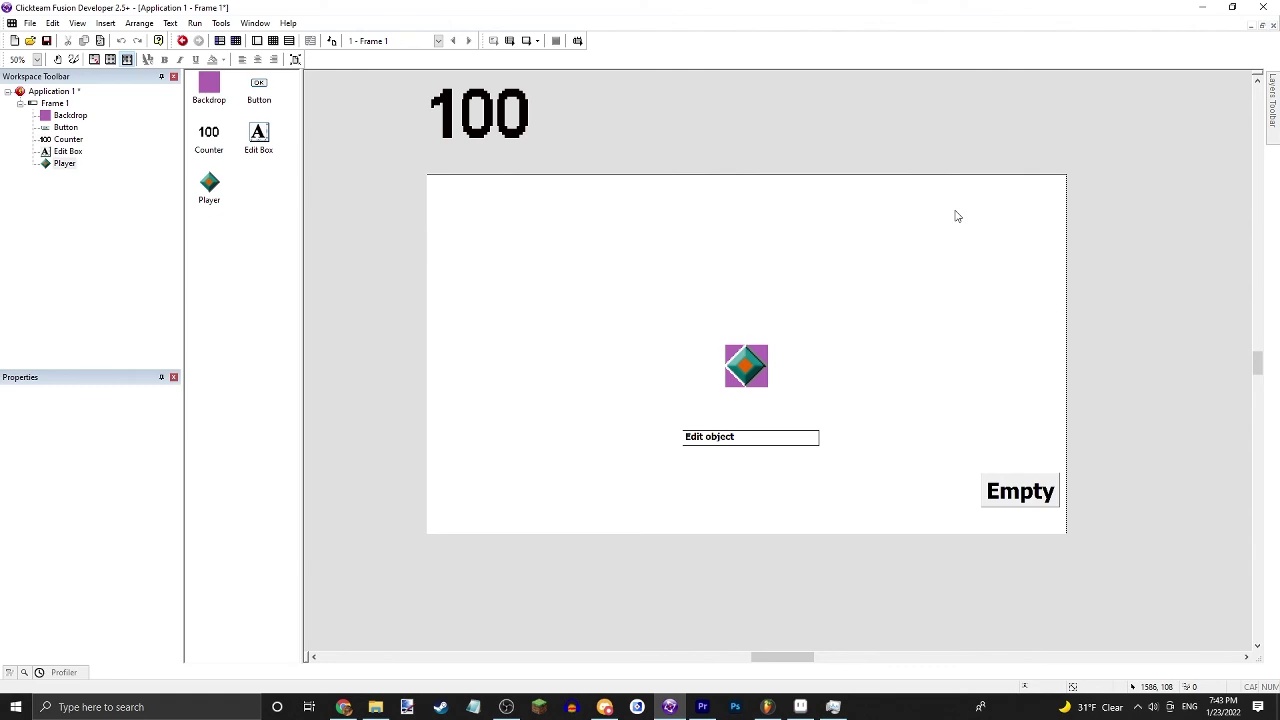
left_click_drag(417, 76, 585, 242)
left_click_drag(644, 420, 908, 440)
left_click(908, 440)
left_click_drag(886, 486, 672, 402)
left_click_drag(828, 396, 690, 349)
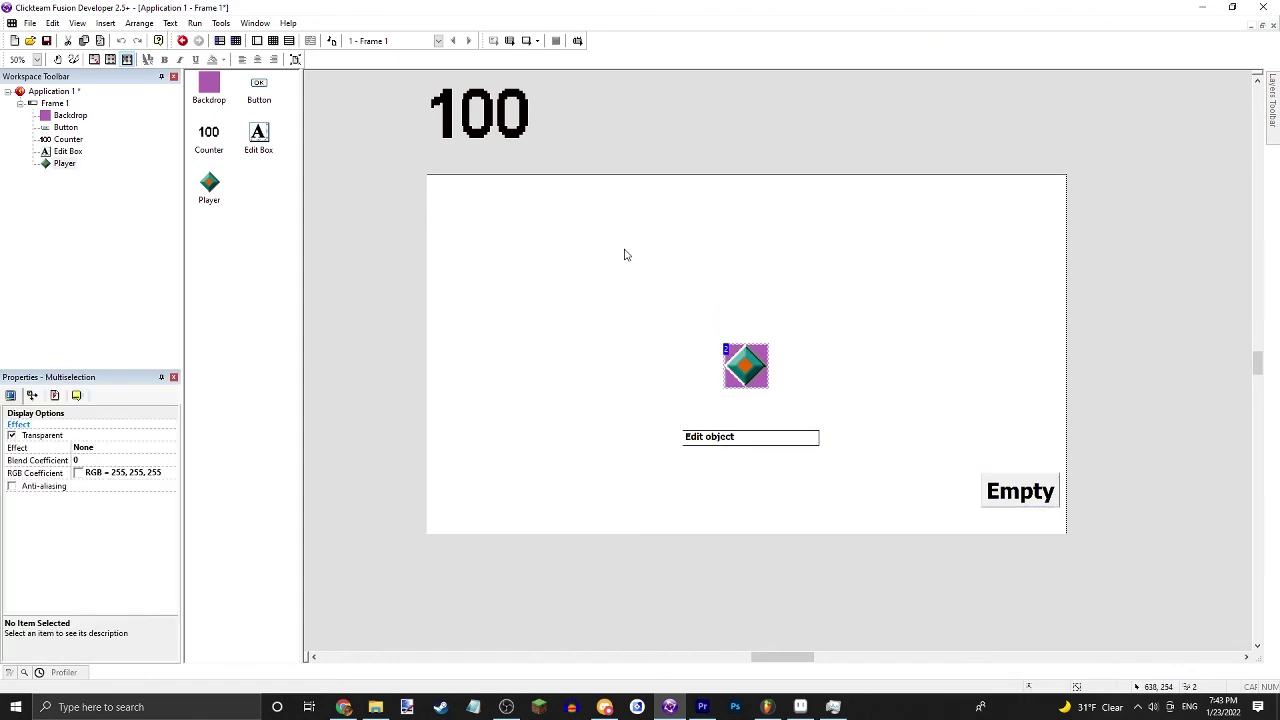
left_click_drag(666, 232, 530, 150)
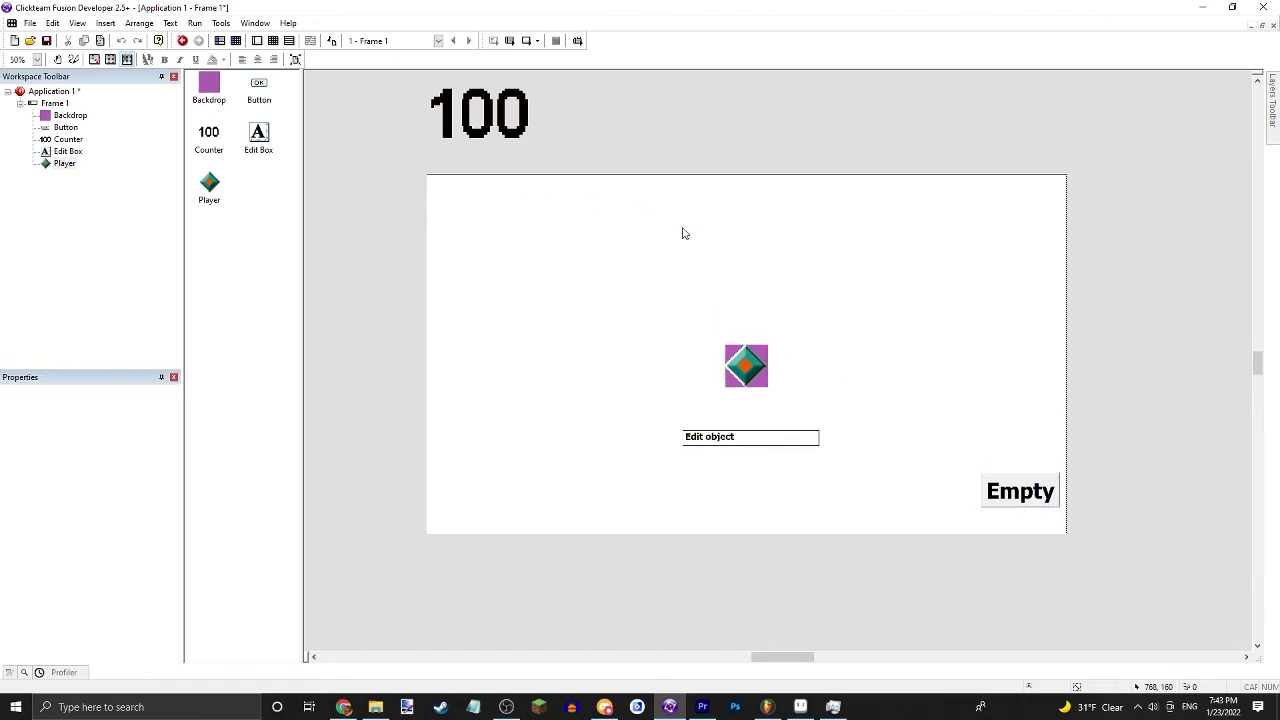